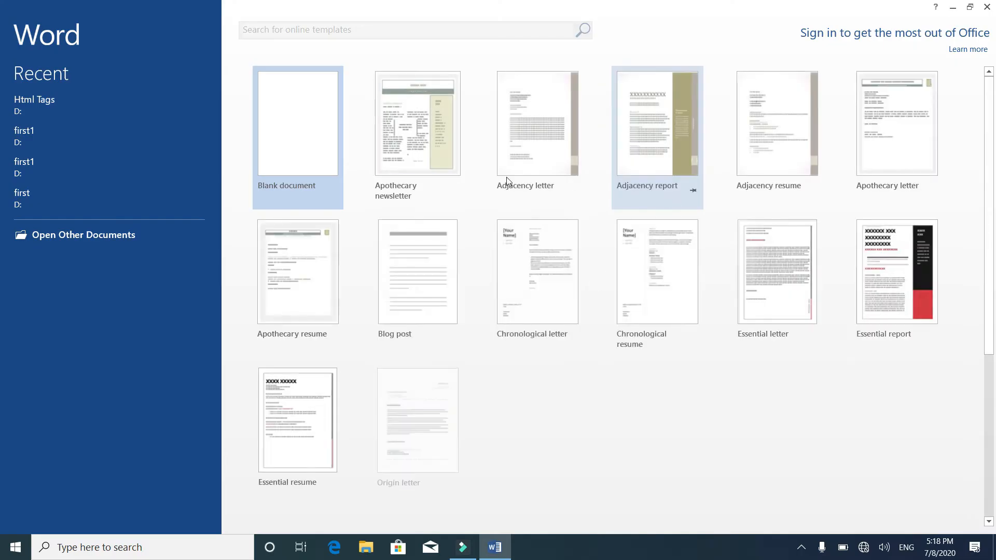
Step: Create a blank document and insert a table with three columns and two rows
click(318, 151)
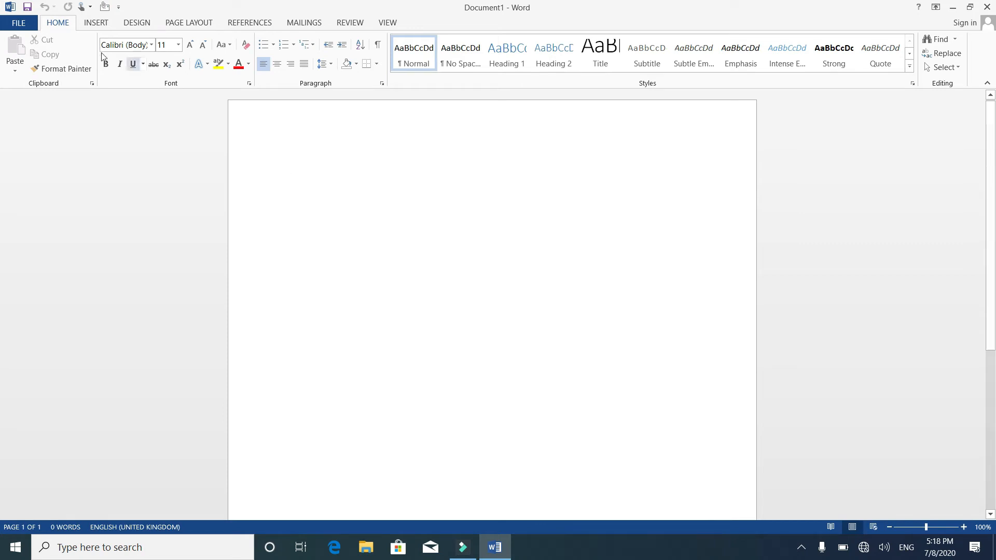
click(94, 23)
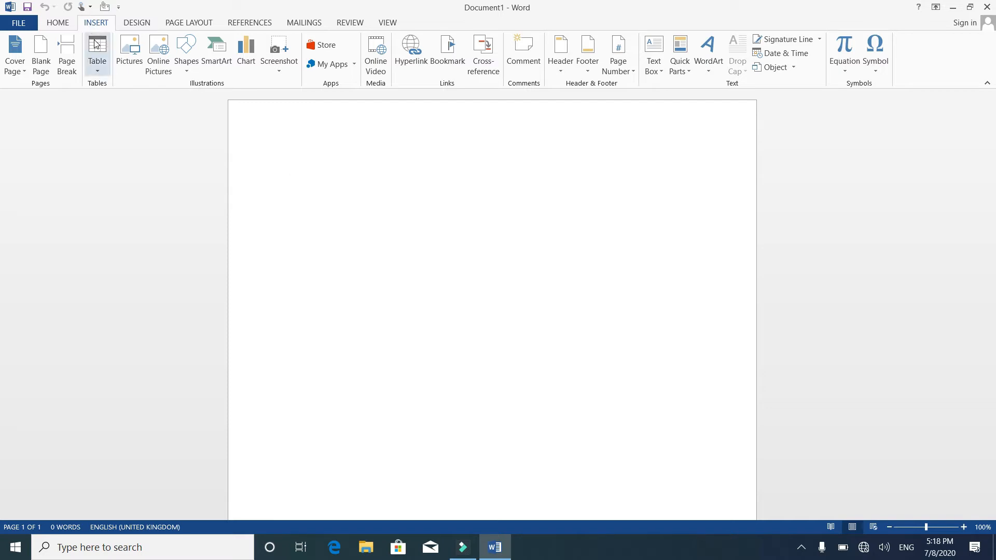
click(97, 44)
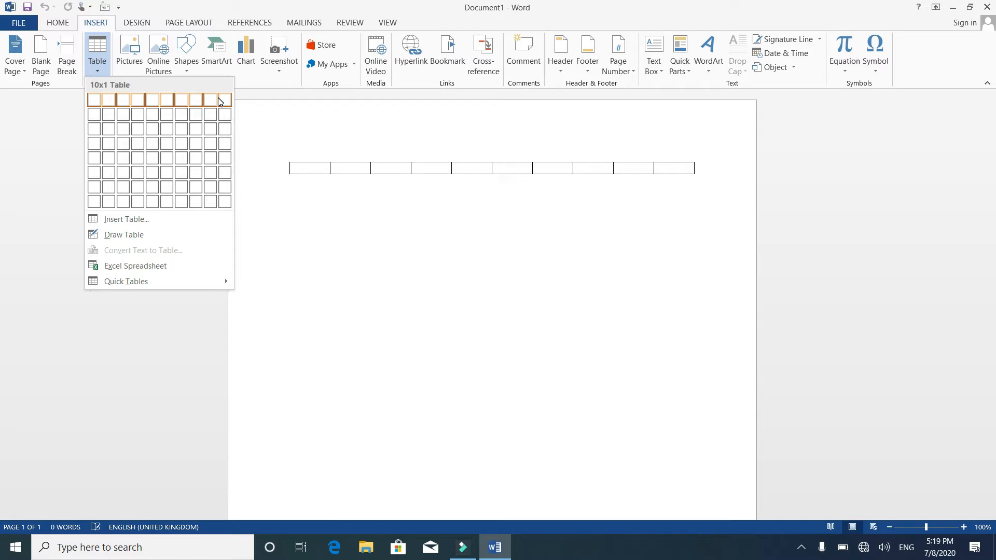
click(126, 120)
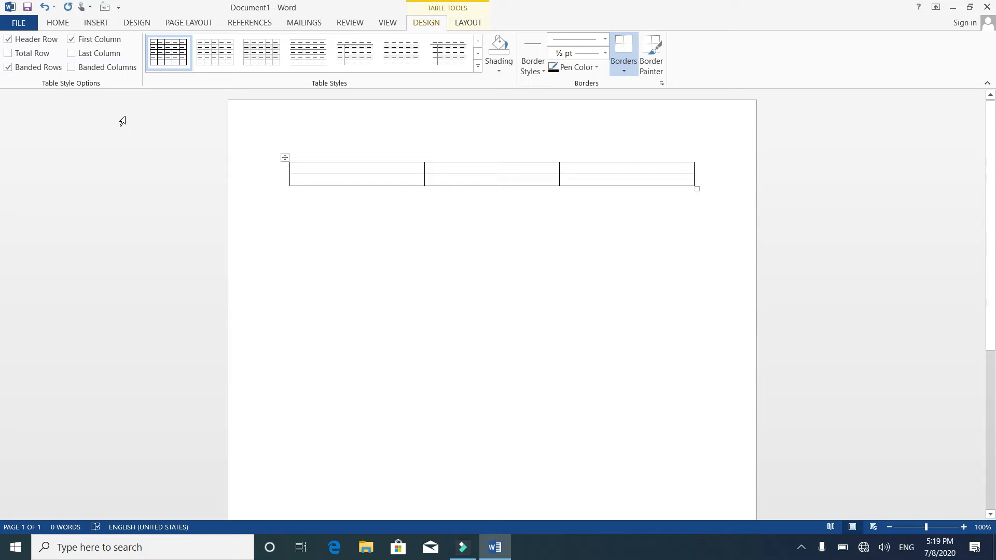
Step: Fill the table's header row with Sno, Name and Shift
text(Sno)
key(Tab)
text(Name)
key(Tab)
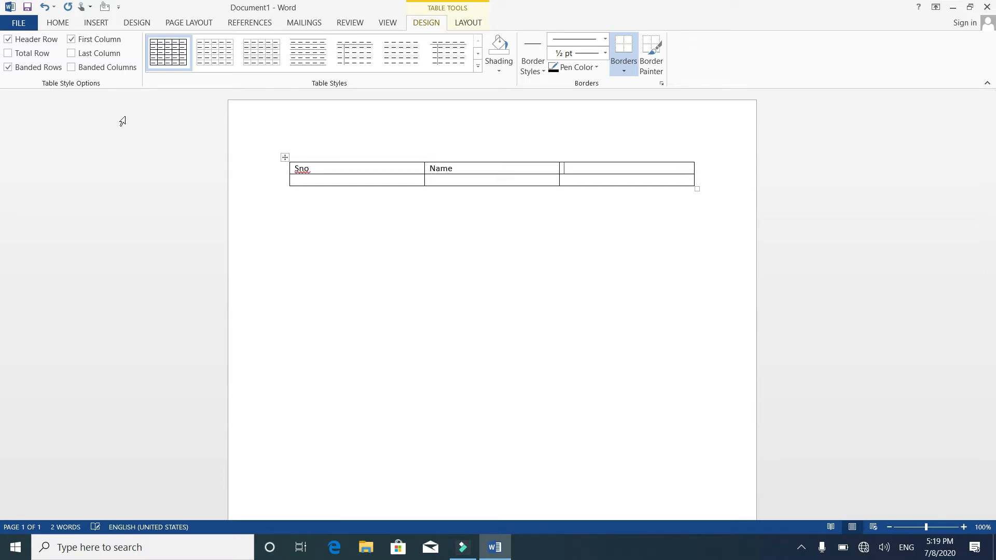
text(Shift)
key(Down)
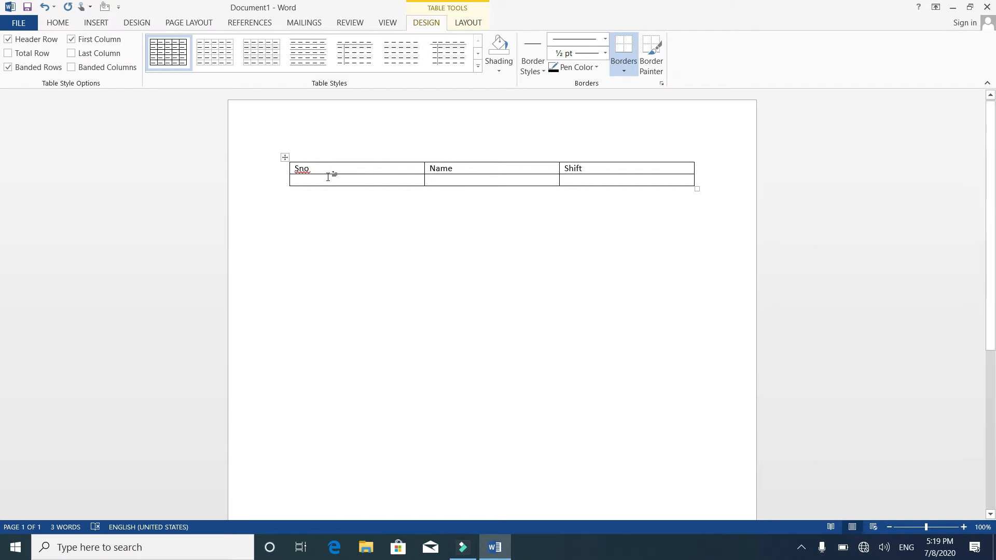
Step: Fill the first data row with serial number 1, the person's name and shift A, and add a new row below
text(1)
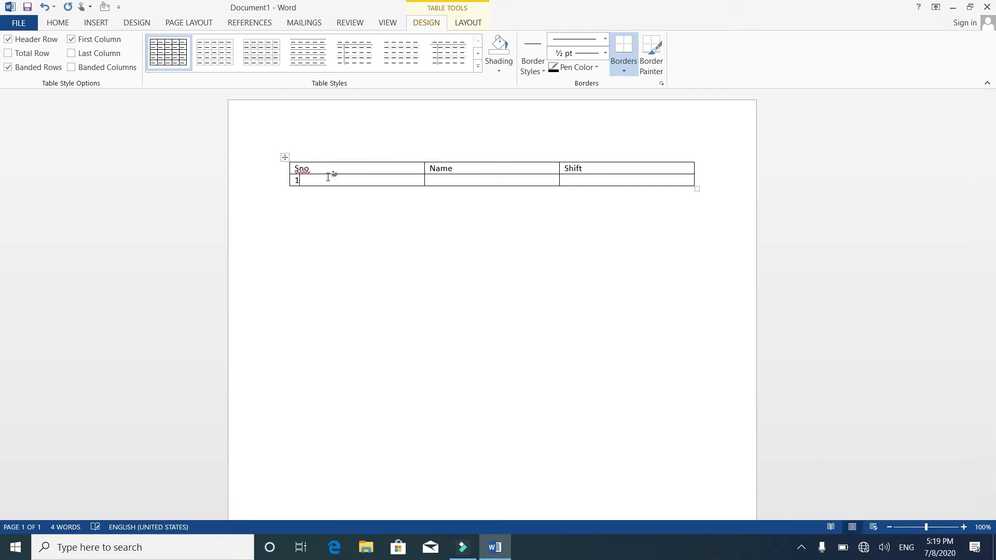
key(Page_Down)
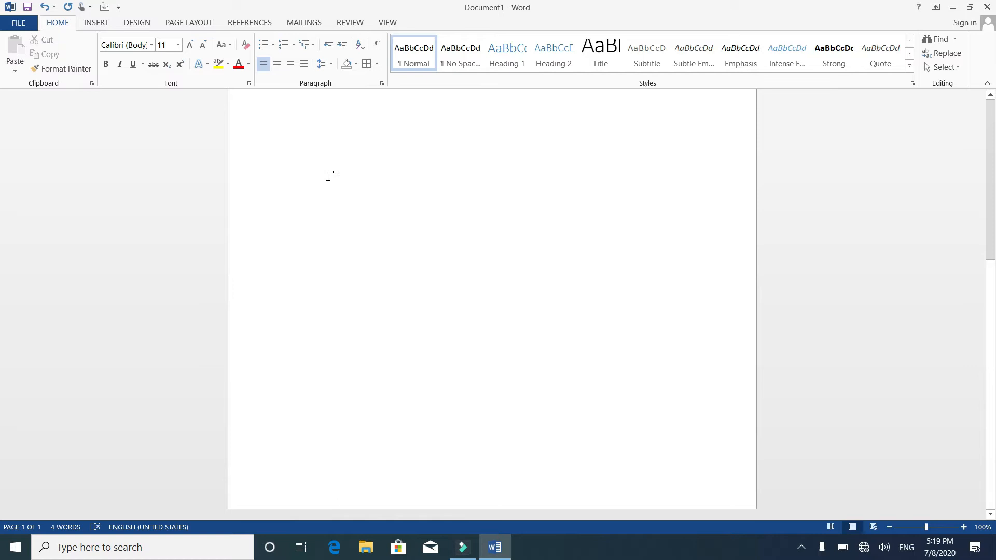
key(Page_Up)
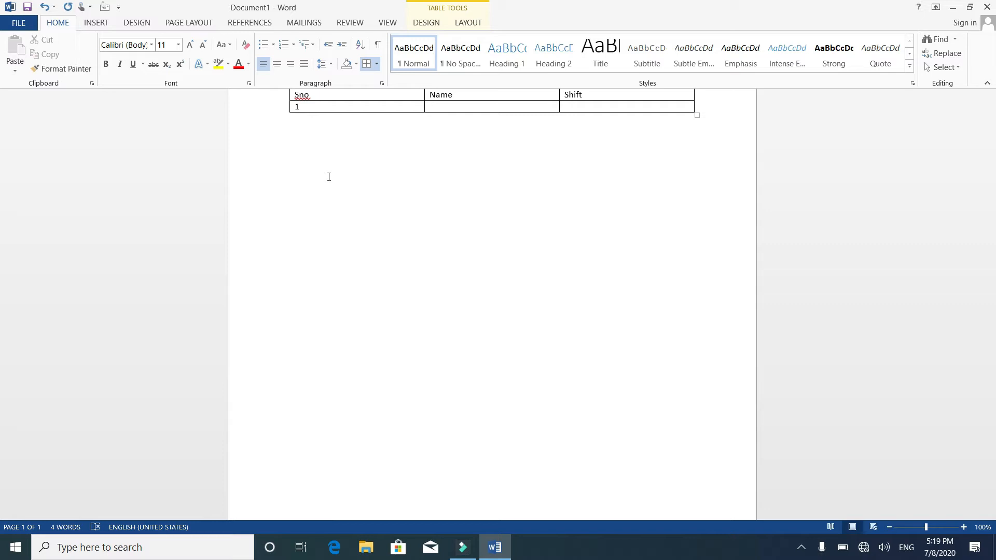
text(sajjad)
key(Tab)
text(A)
key(Tab)
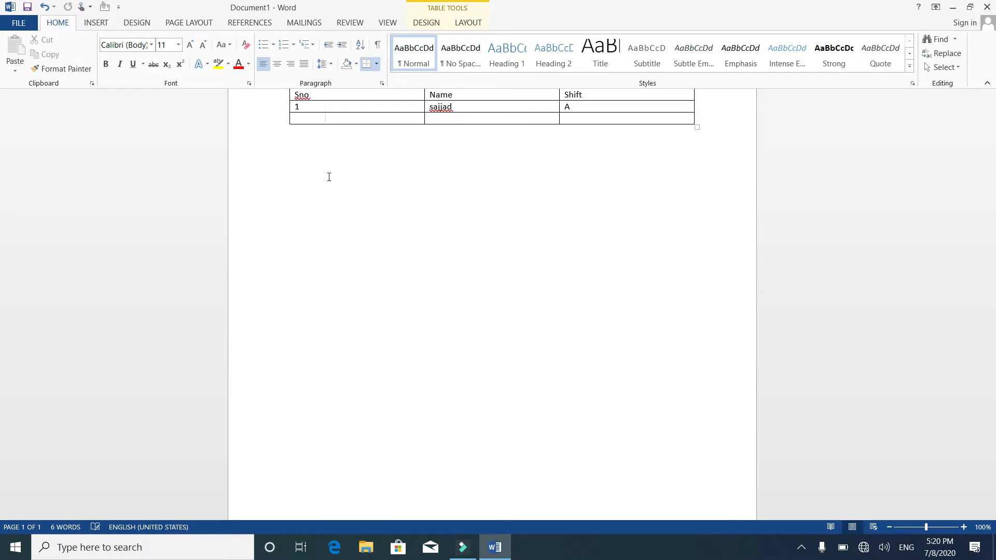
Step: Fill the second data row with serial number 2, the person's name and shift B, and add another row
text(2)
key(Tab)
text(Malook)
key(Tab)
text(B)
key(Tab)
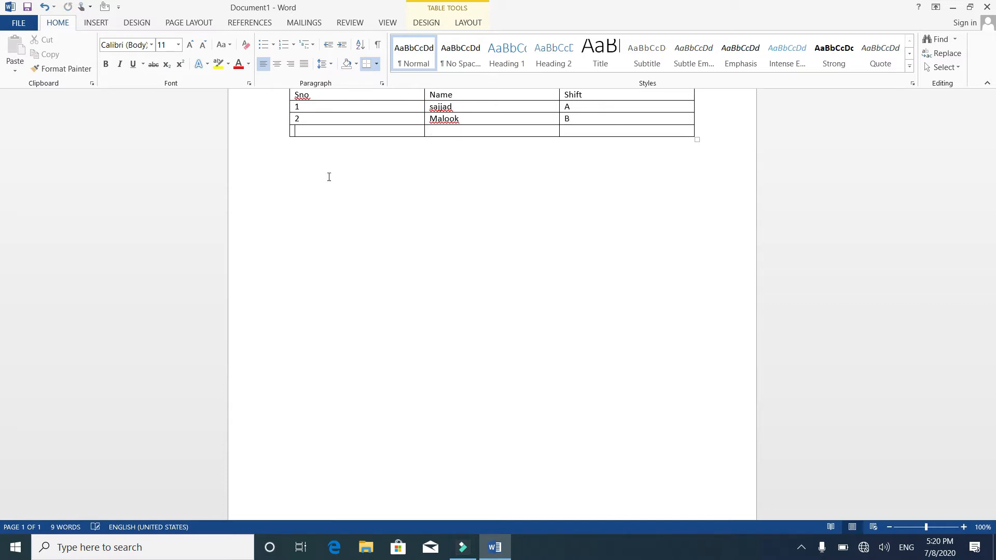
Step: Fill the third data row with serial number 3, the person's name and shift C
text(sakhawat)
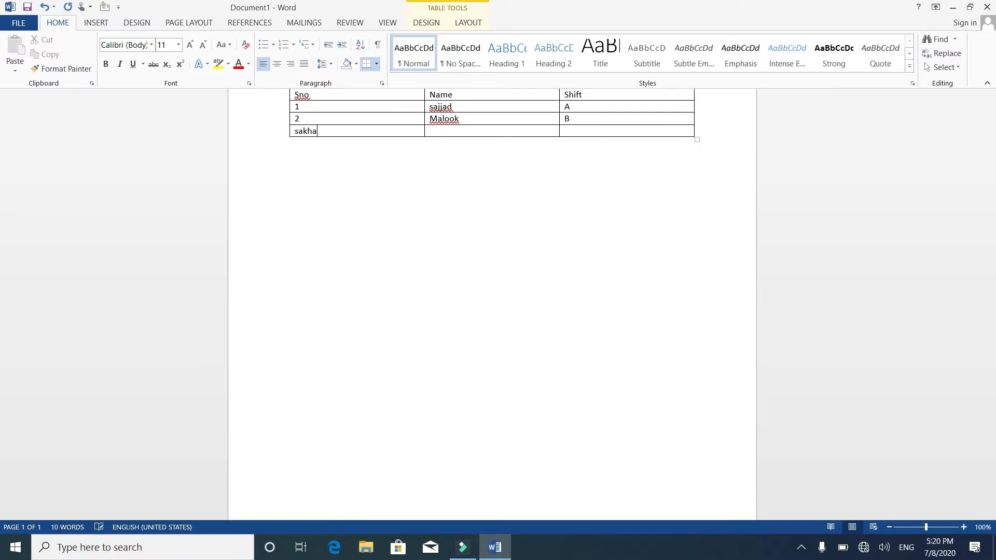
key(BackSpace)
key(BackSpace)
key(BackSpace)
key(BackSpace)
key(BackSpace)
key(BackSpace)
key(BackSpace)
key(BackSpace)
text(3)
text(Sakhawat)
key(Tab)
Step: Apply the light blue grid table style with a solid blue header row and banded rows to the table
click(423, 24)
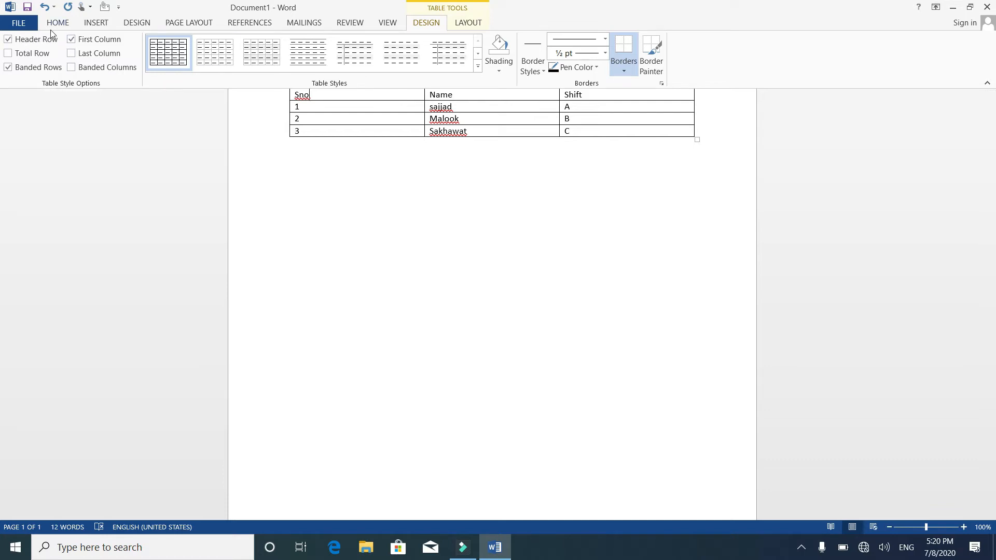
click(478, 67)
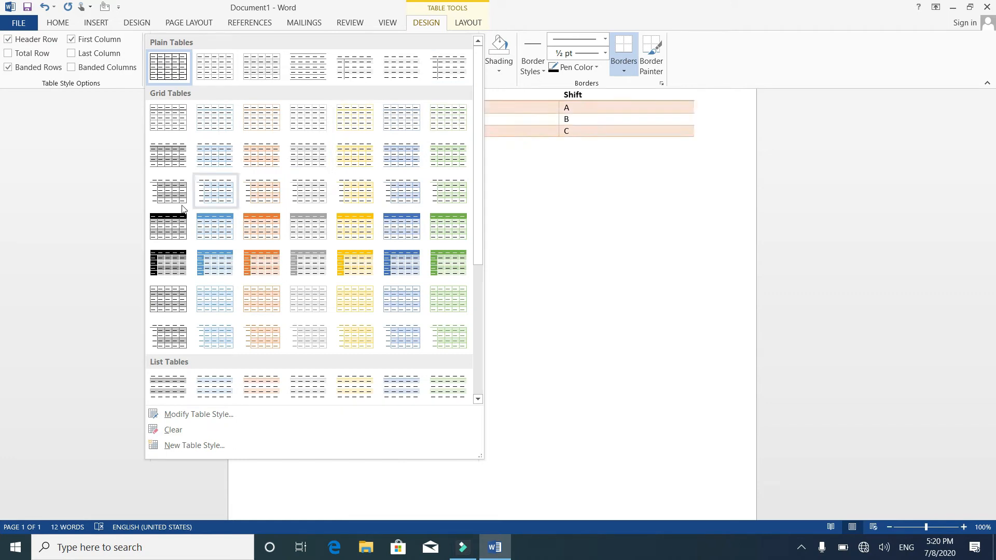
click(215, 231)
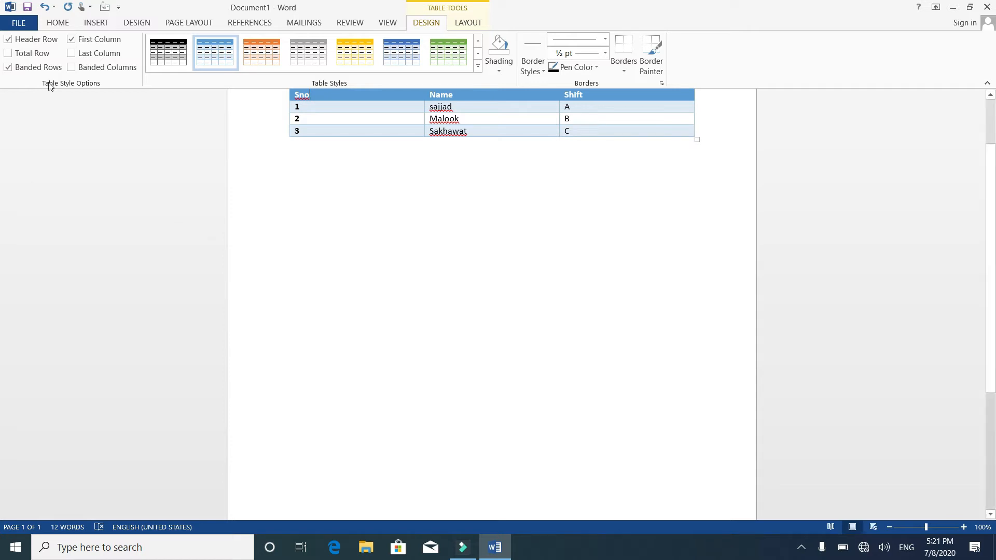
Step: Toggle the table's Header Row and Total Row style options to compare their effect, leaving Header Row on and Total Row off
click(18, 43)
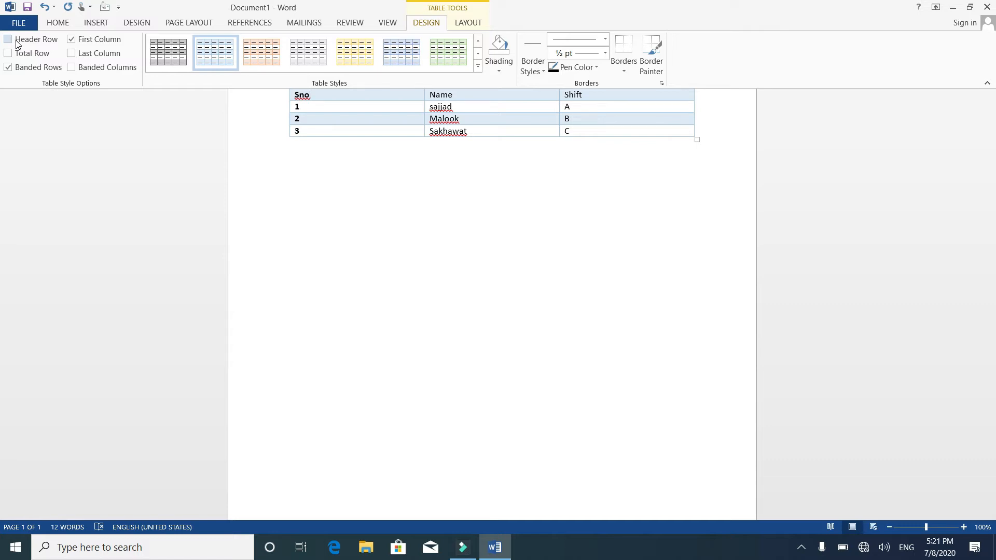
click(18, 44)
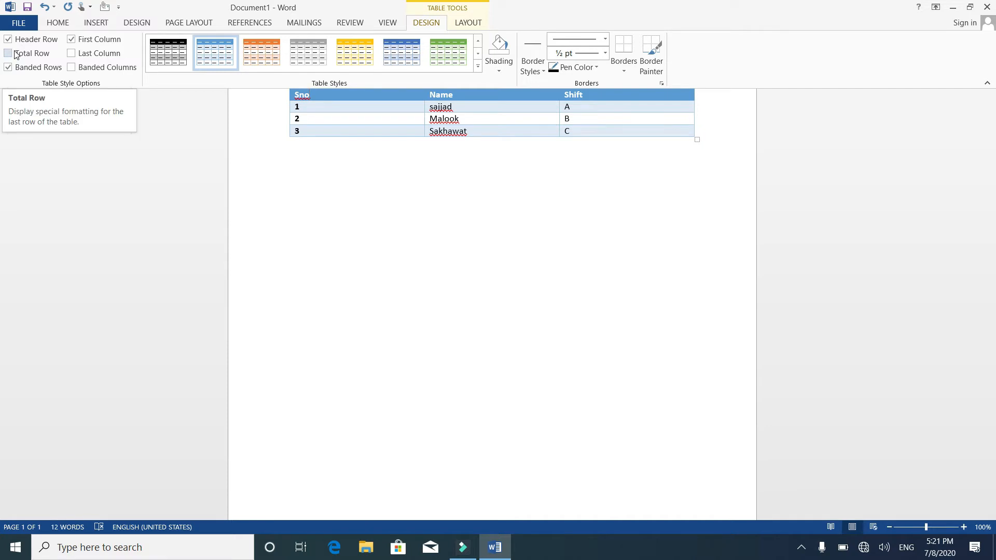
click(15, 54)
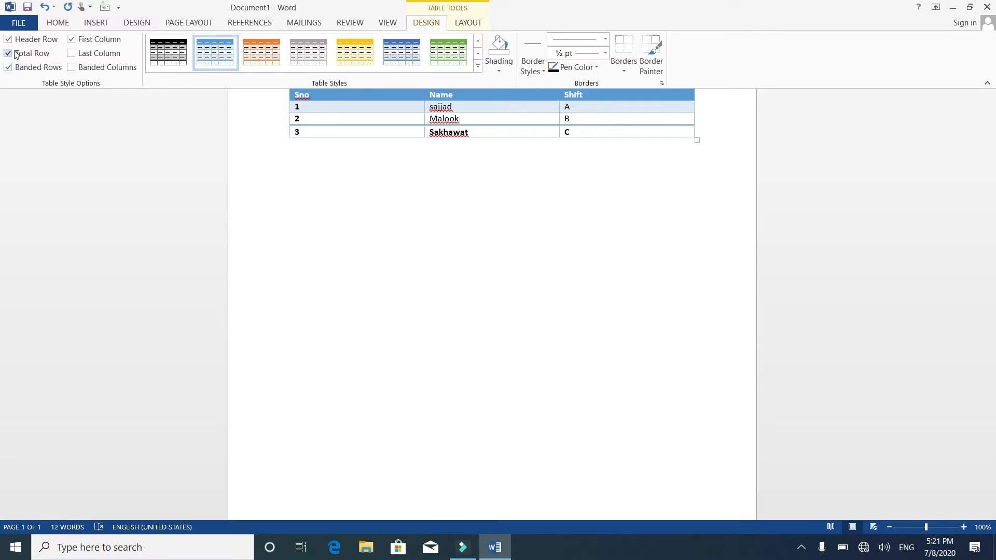
click(16, 55)
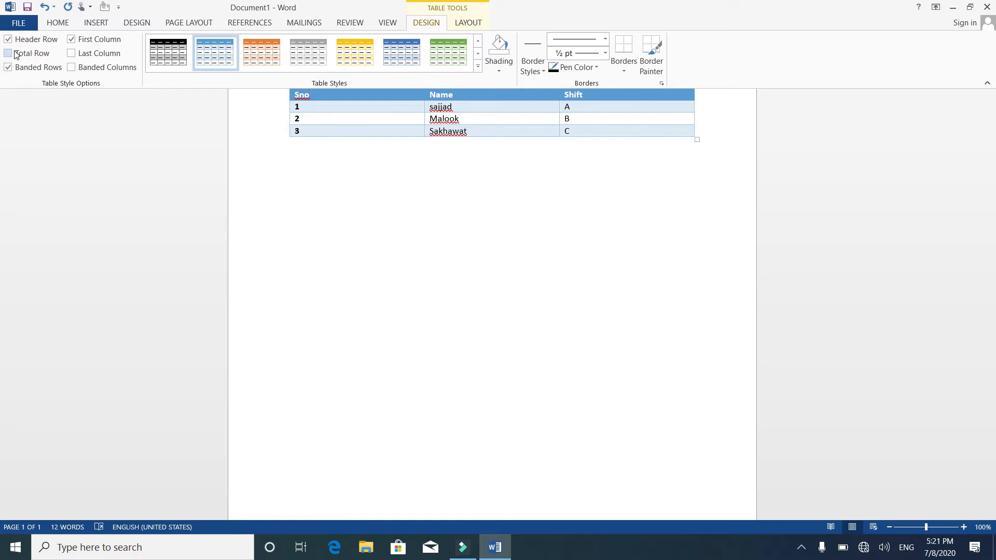
click(8, 53)
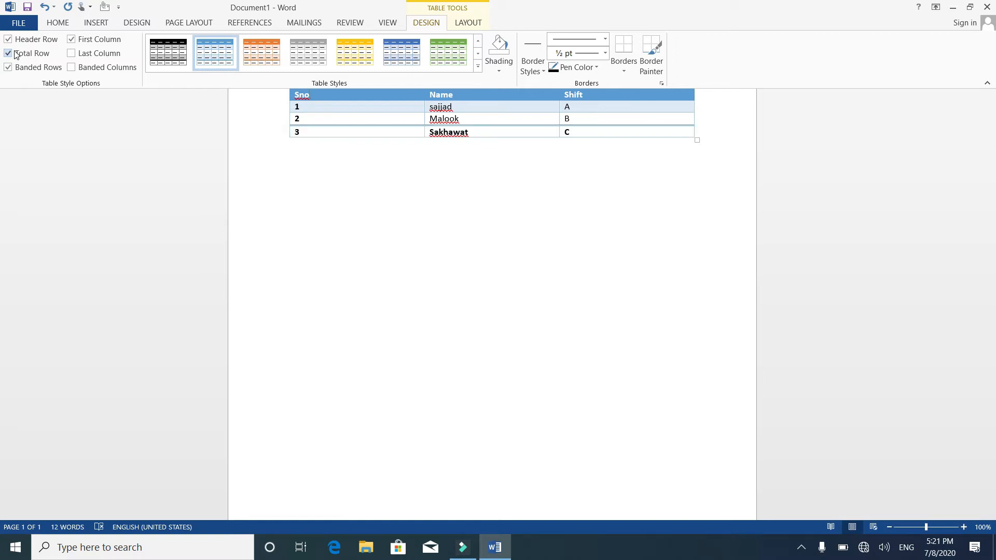
click(8, 53)
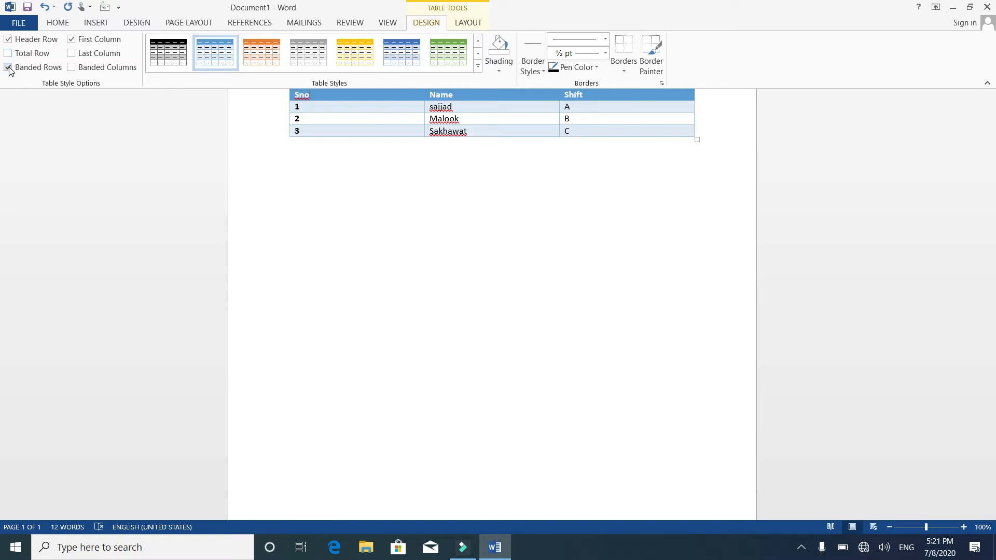
Step: Switch the table's Banded Rows style option off and back on to compare the row shading
click(8, 67)
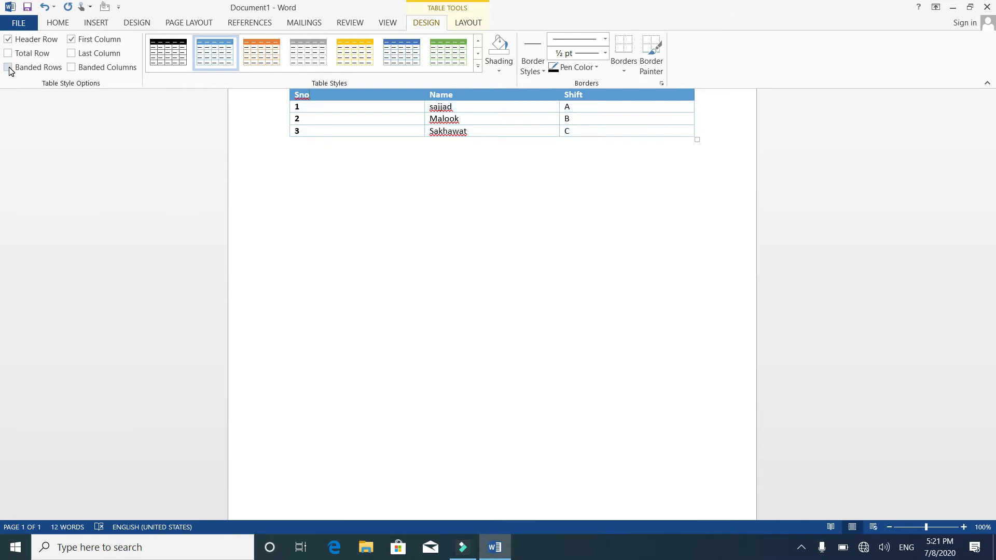
click(9, 69)
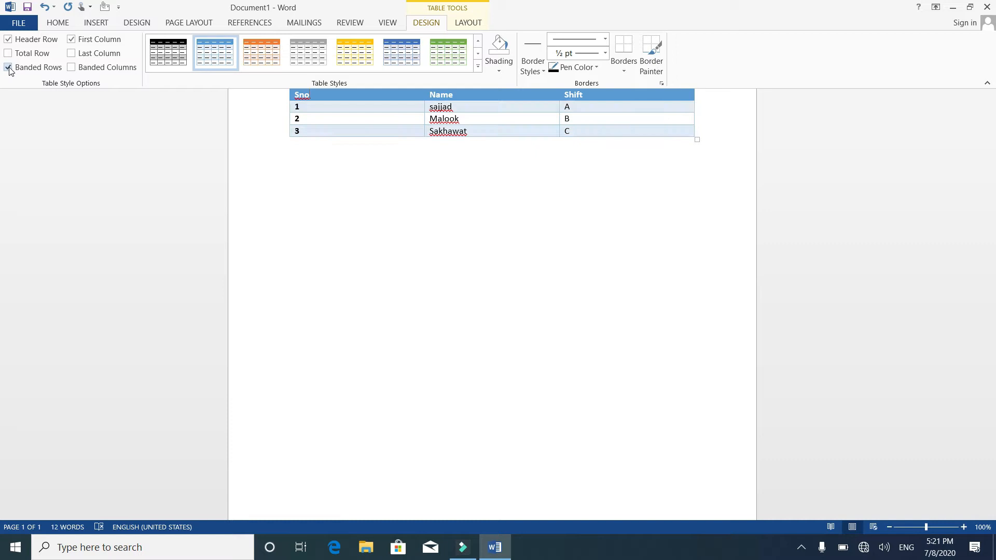
click(9, 69)
click(9, 69)
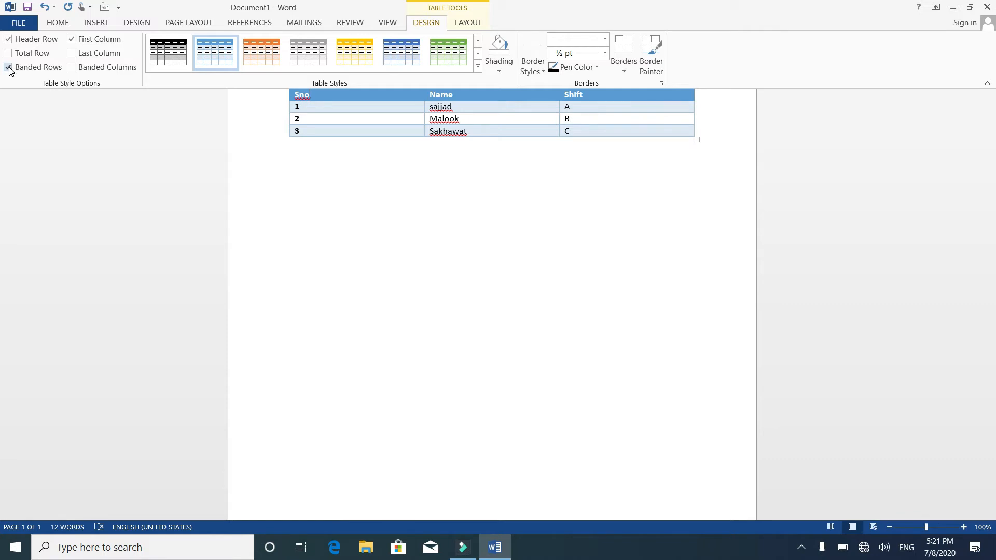
Step: Toggle the table's First Column and Last Column style options, leaving First Column on and Last Column off
click(77, 47)
click(78, 47)
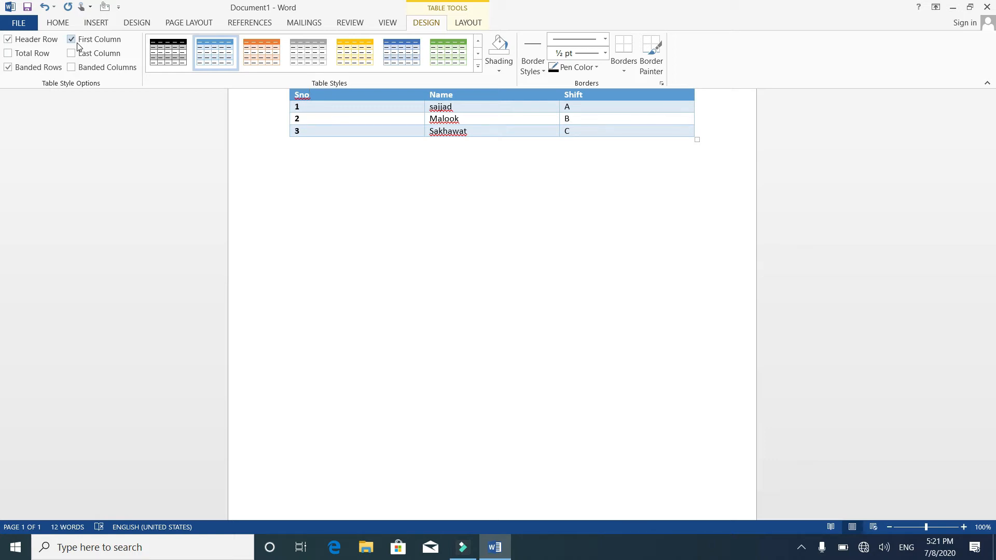
click(77, 47)
click(77, 46)
click(77, 54)
click(77, 54)
Step: Turn on the Banded Columns style option for the table
click(72, 68)
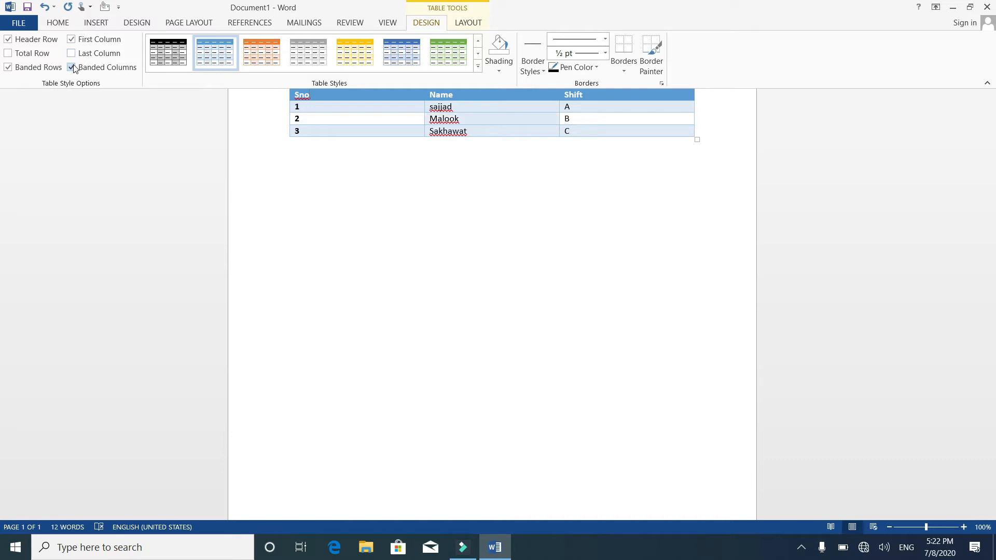
click(72, 67)
click(72, 67)
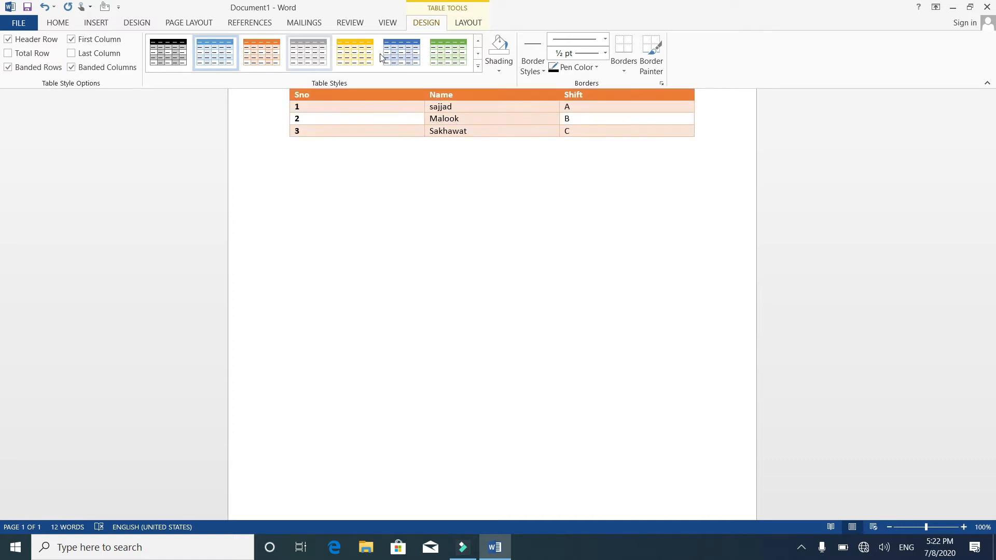
Step: Try the yellow and blue grid styles without a solid header, and reapply the light blue grid style with a solid blue header
click(478, 66)
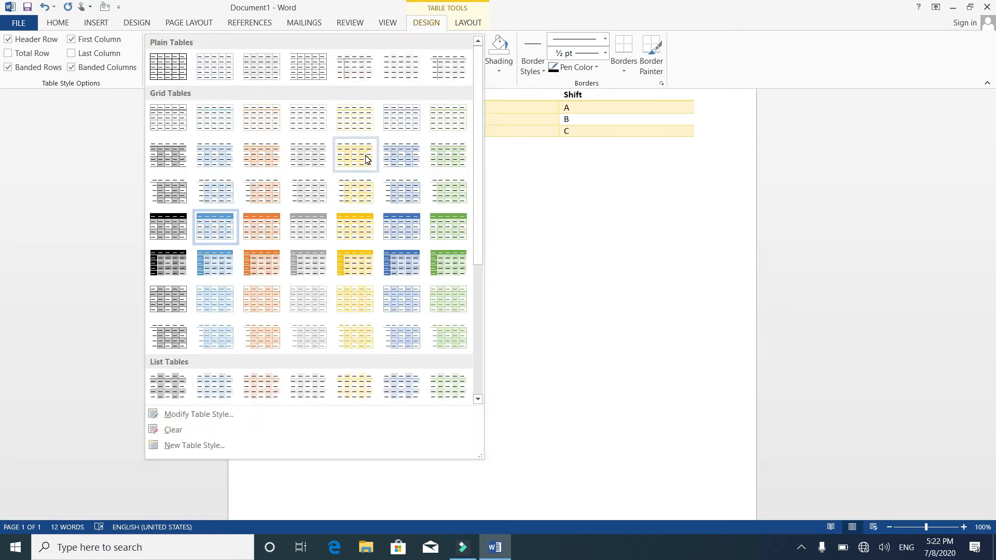
click(366, 156)
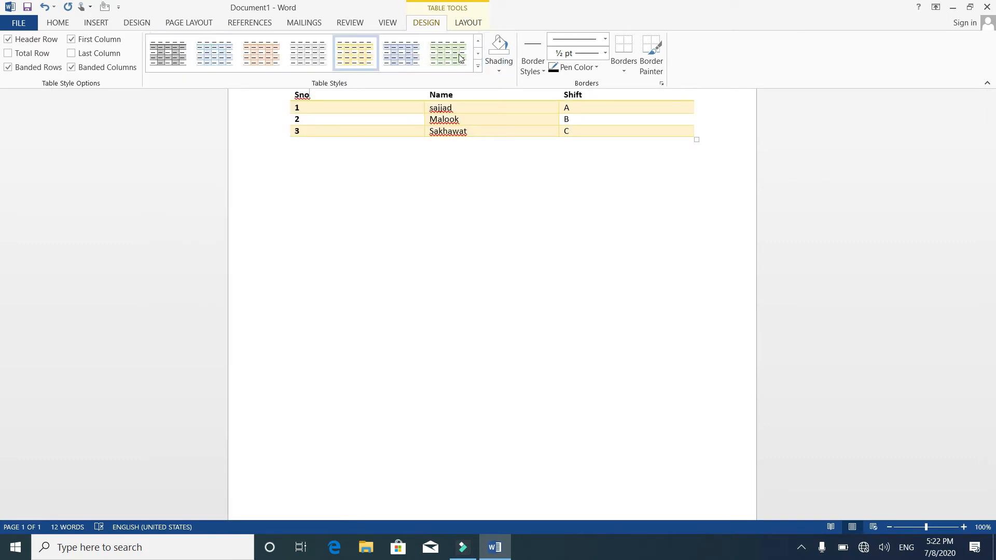
click(404, 53)
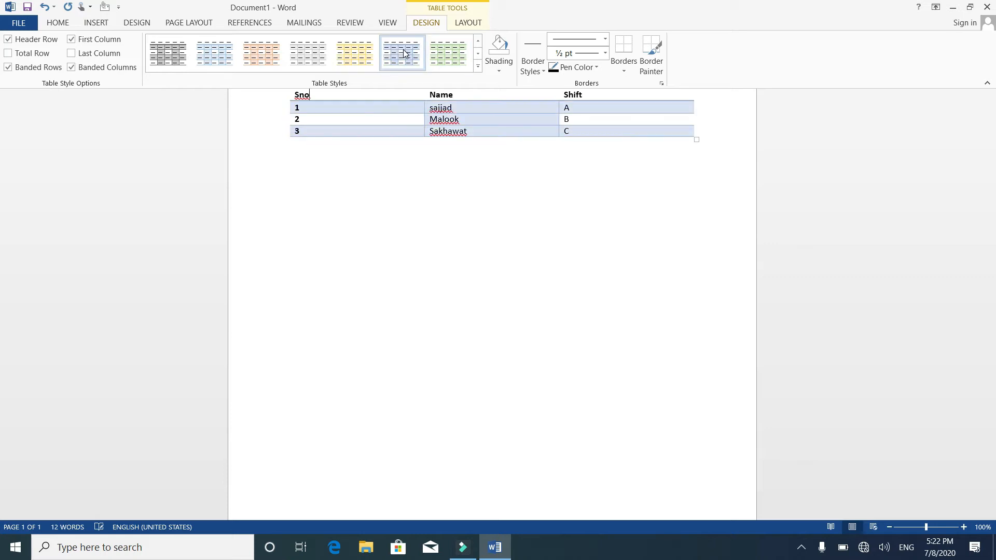
click(478, 66)
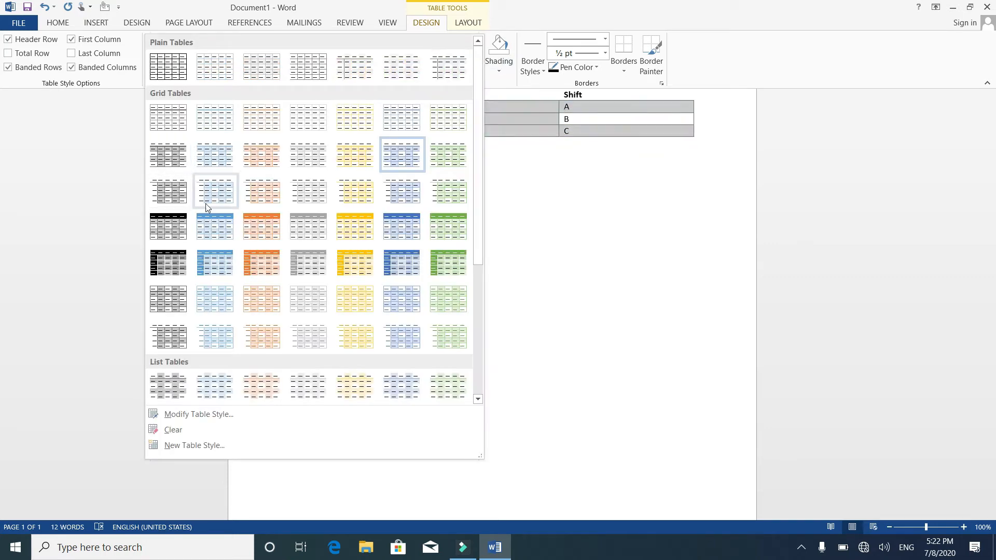
click(213, 230)
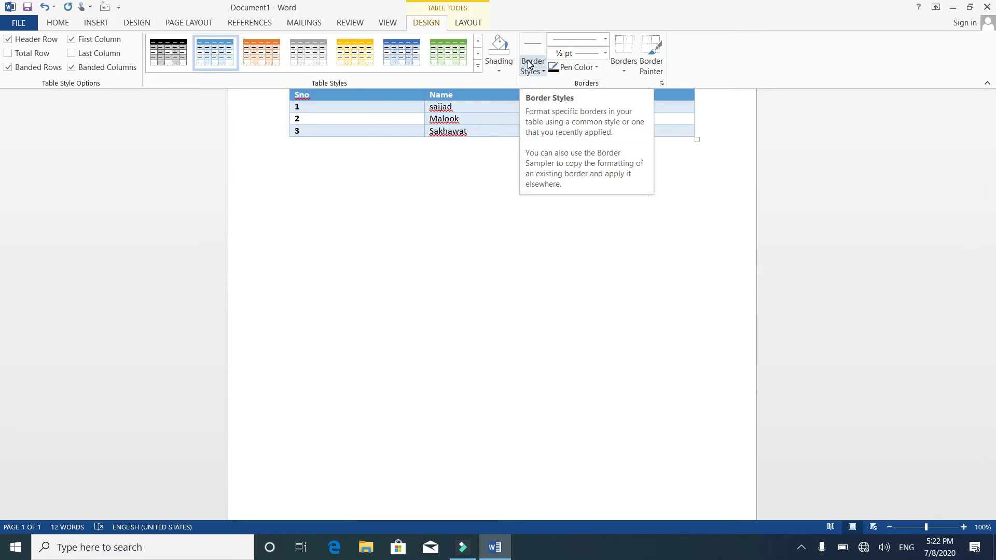
Step: Shade the Sno cell of the second data row light orange
click(504, 68)
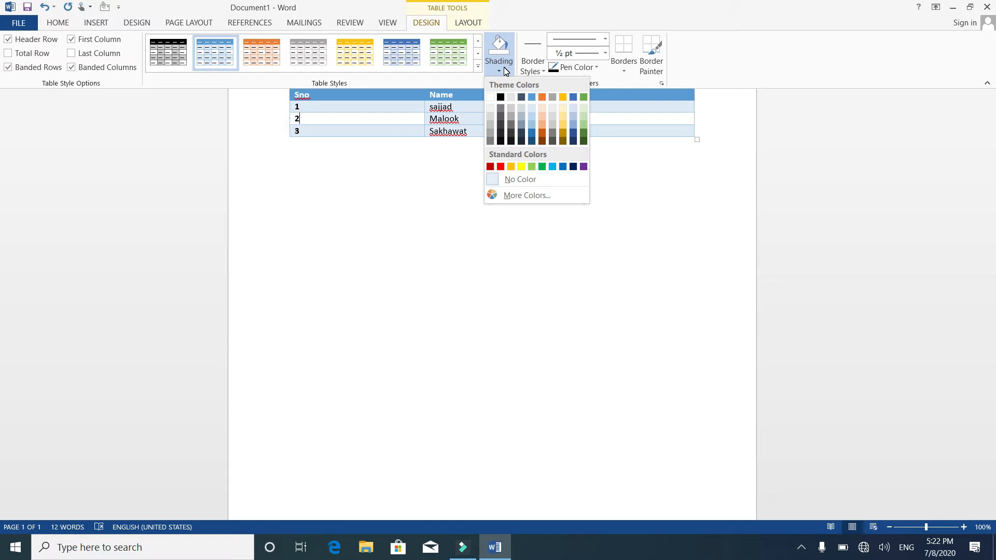
click(538, 117)
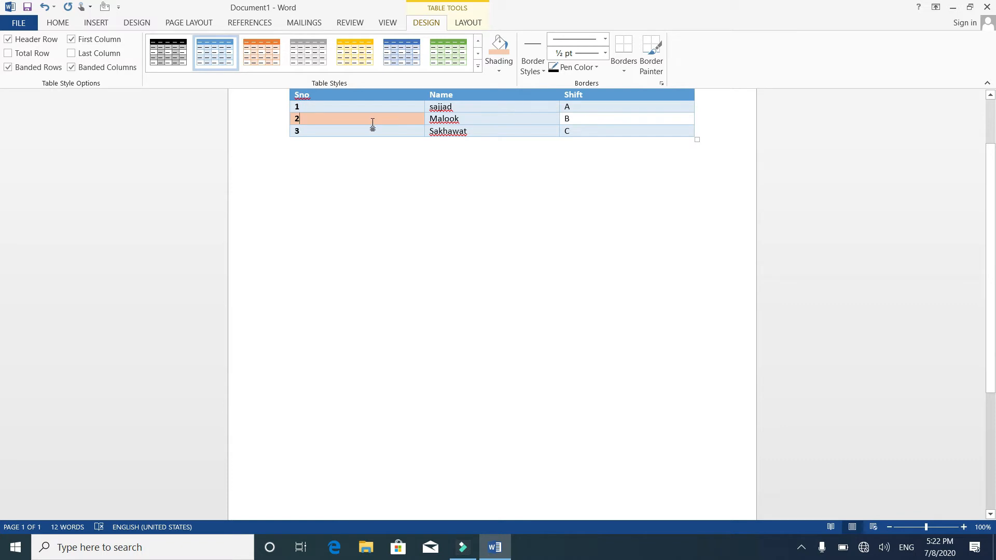
Step: Shade all three cells of the second data row light orange
key(shift+Right)
key(shift+Right)
key(shift+Right)
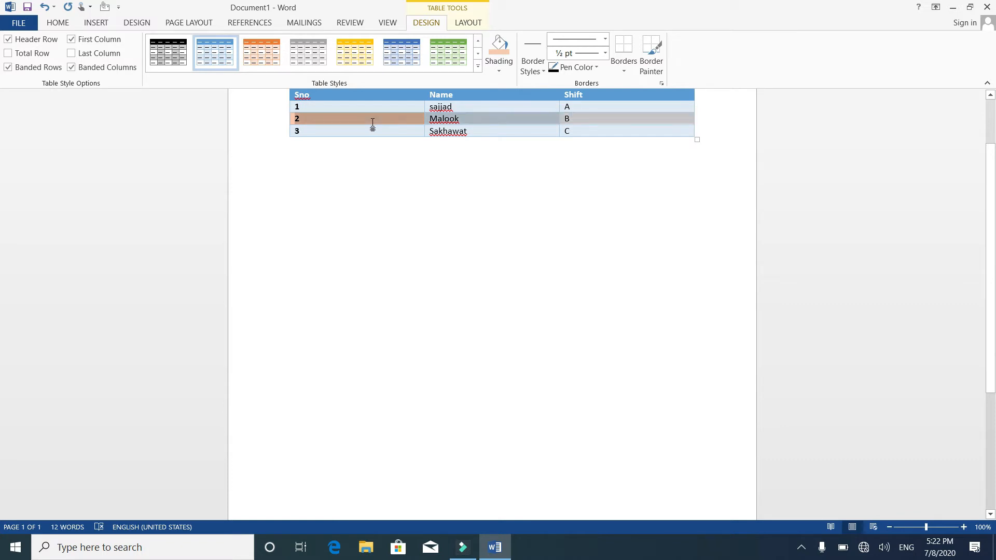
click(499, 48)
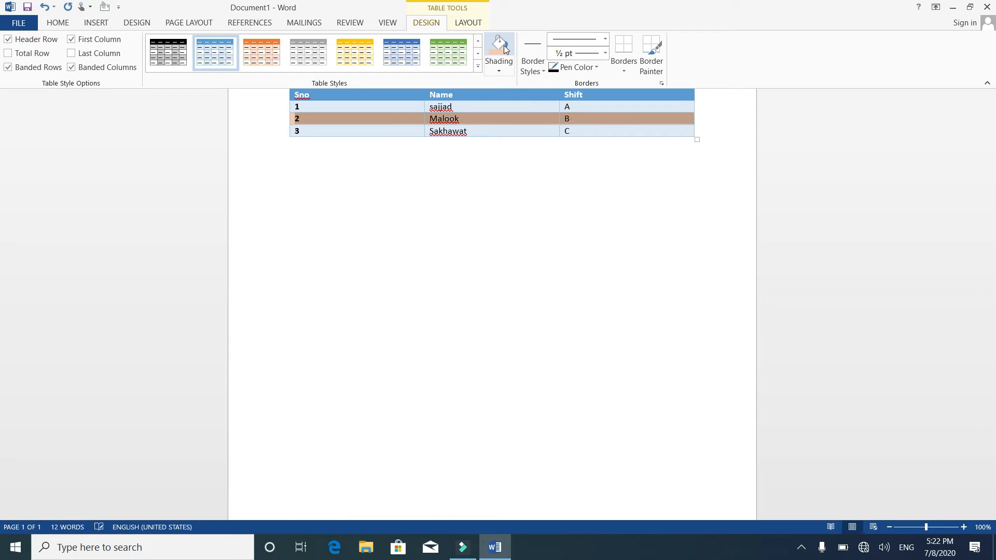
Step: Shade the whole Sno column, from the header down to the third data row, light green
click(381, 95)
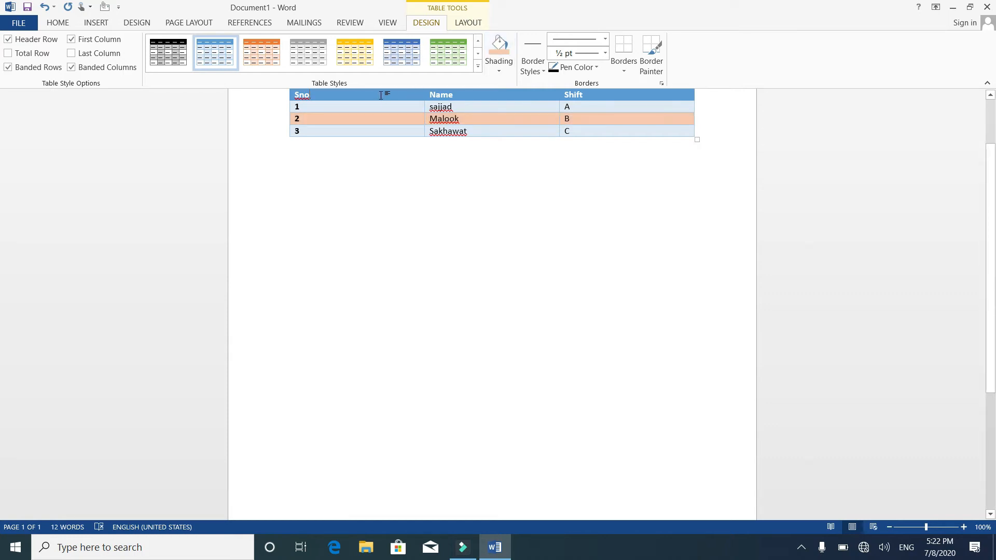
key(shift+Down)
key(shift+Down)
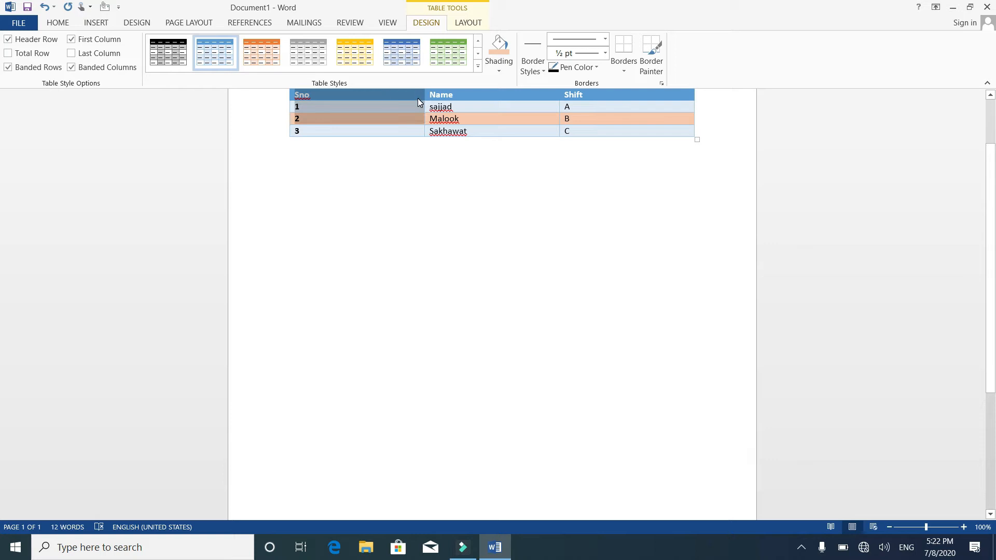
click(497, 73)
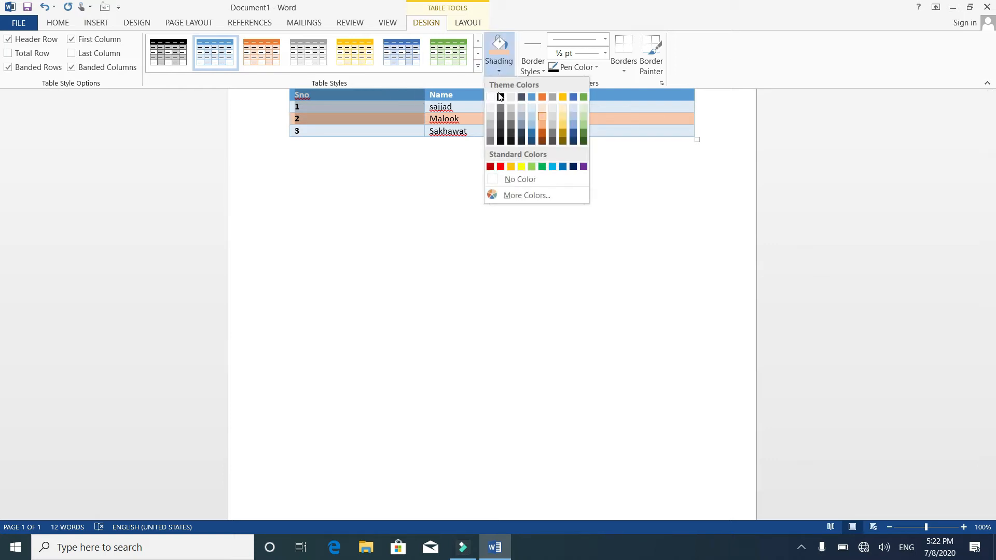
click(584, 108)
click(391, 188)
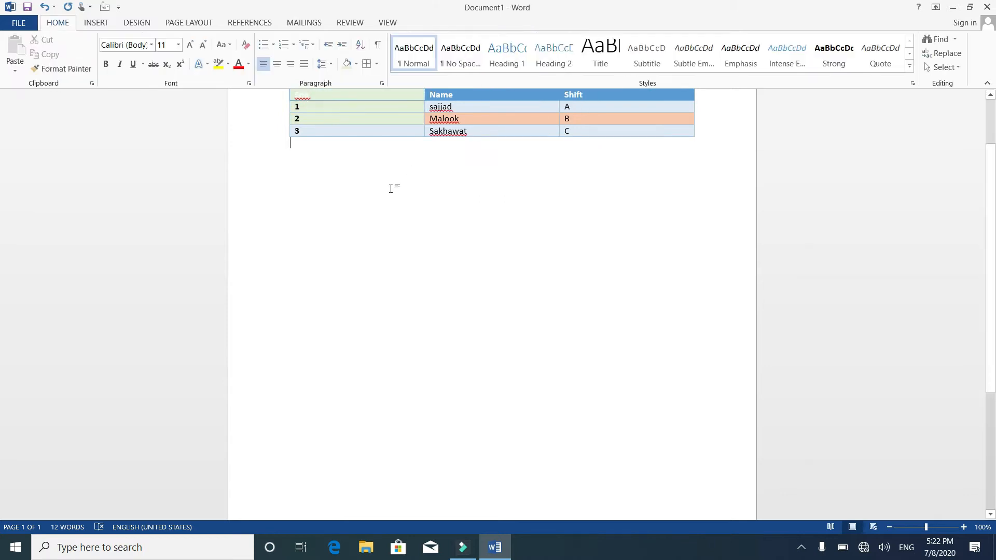
click(364, 132)
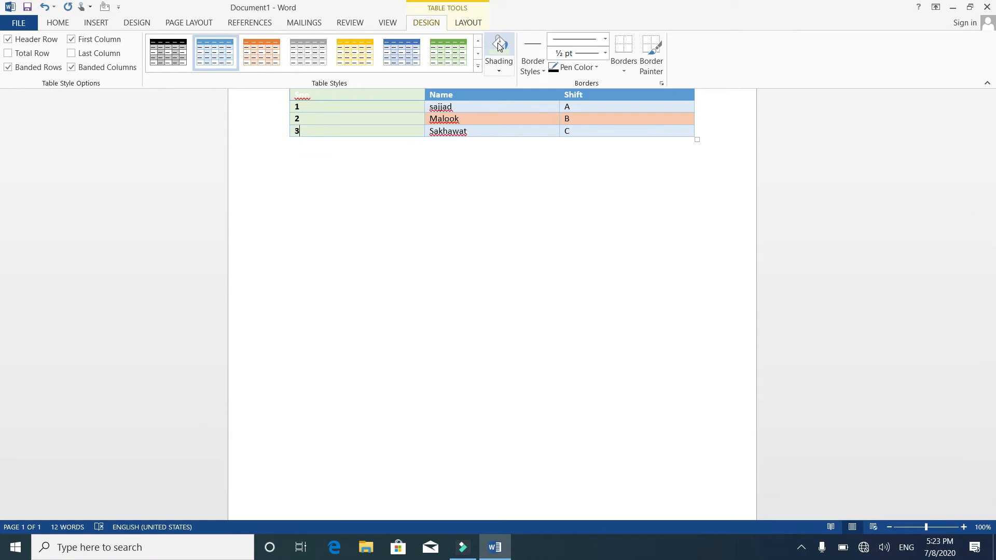
Step: Undo all the cell shading applied to the table, including the first light orange cell
key(ctrl+z)
key(ctrl+z)
key(ctrl+z)
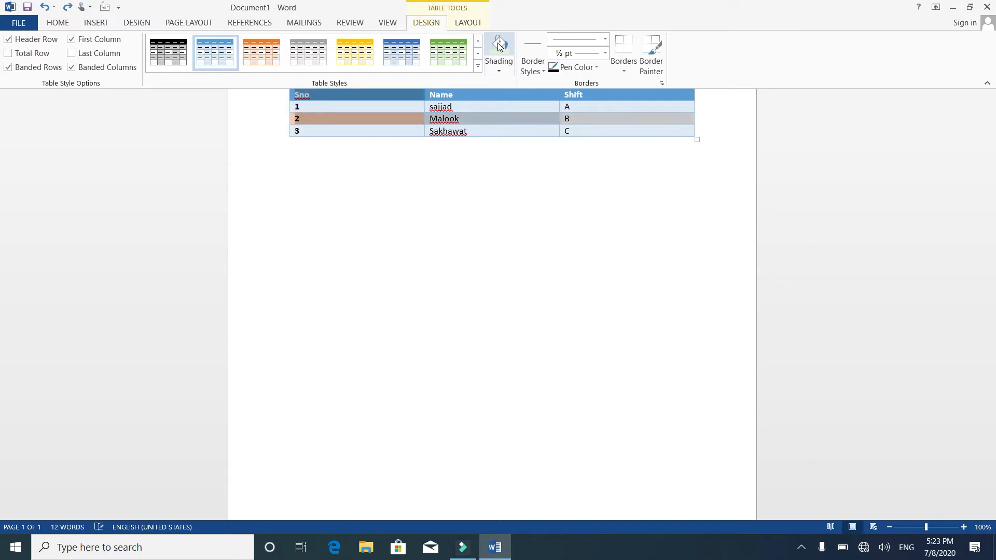
key(ctrl+z)
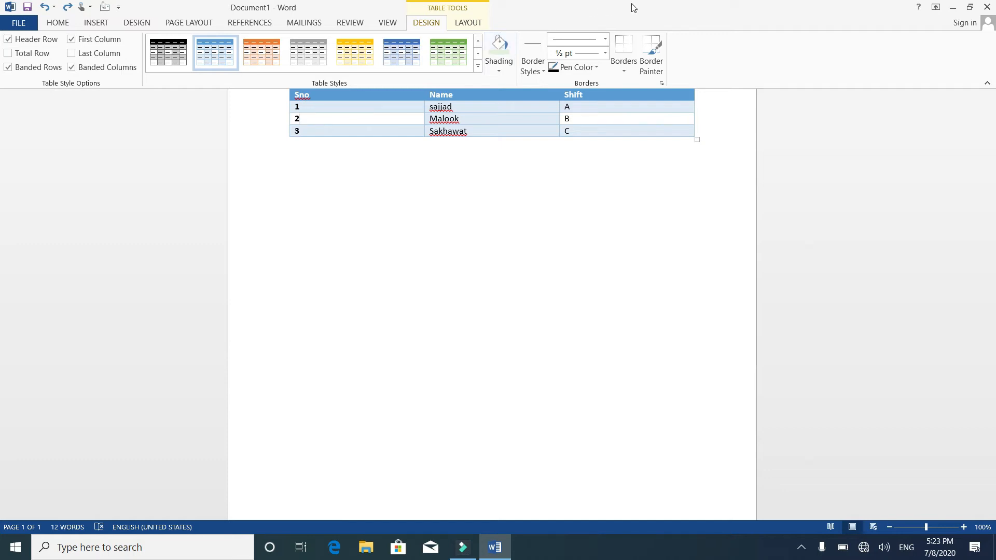
Step: Configure the border pen as a red double line with a ¾ pt weight
click(545, 71)
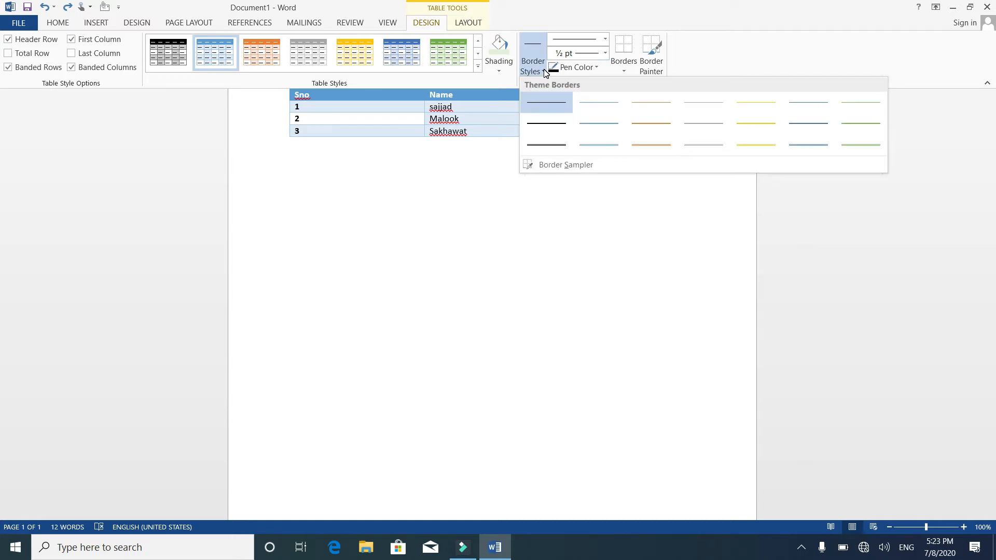
click(643, 122)
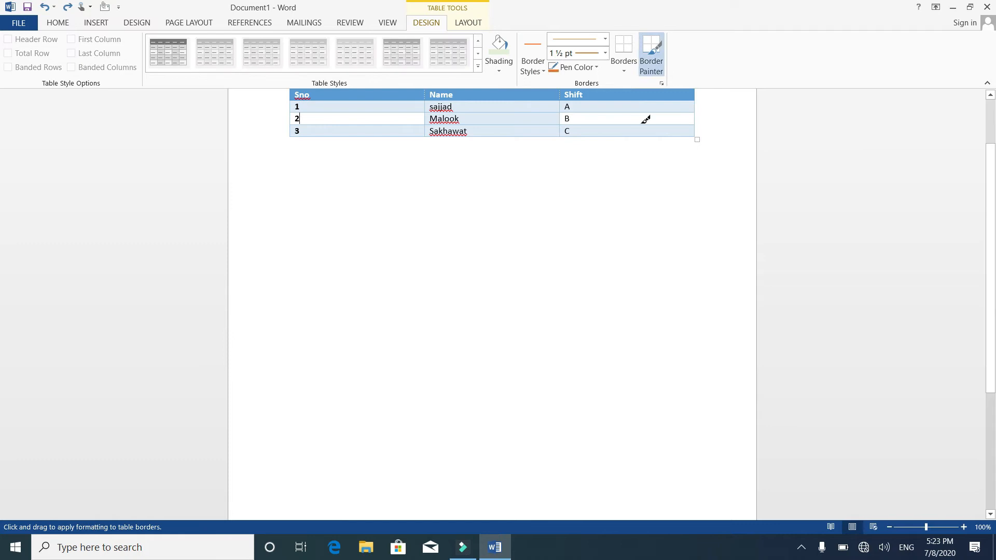
click(606, 40)
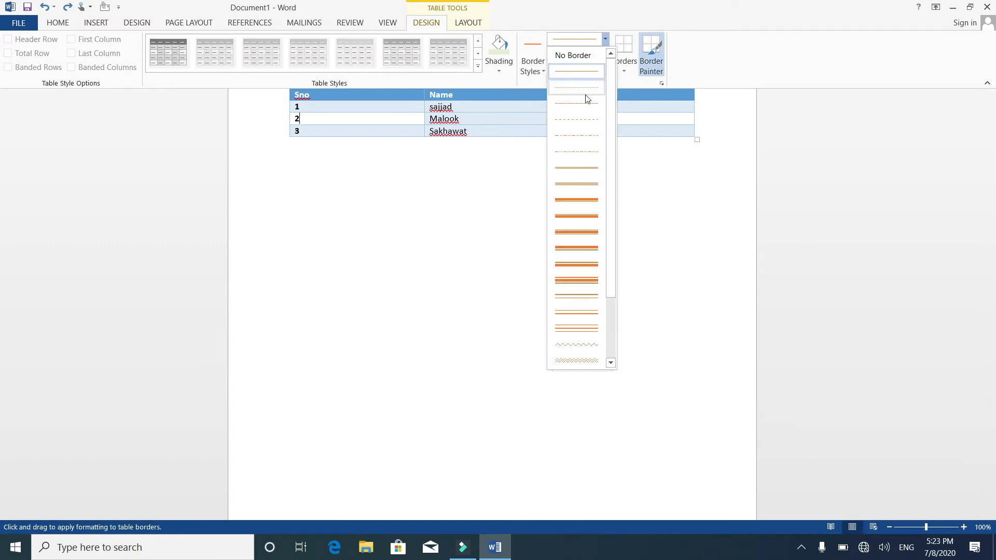
click(586, 168)
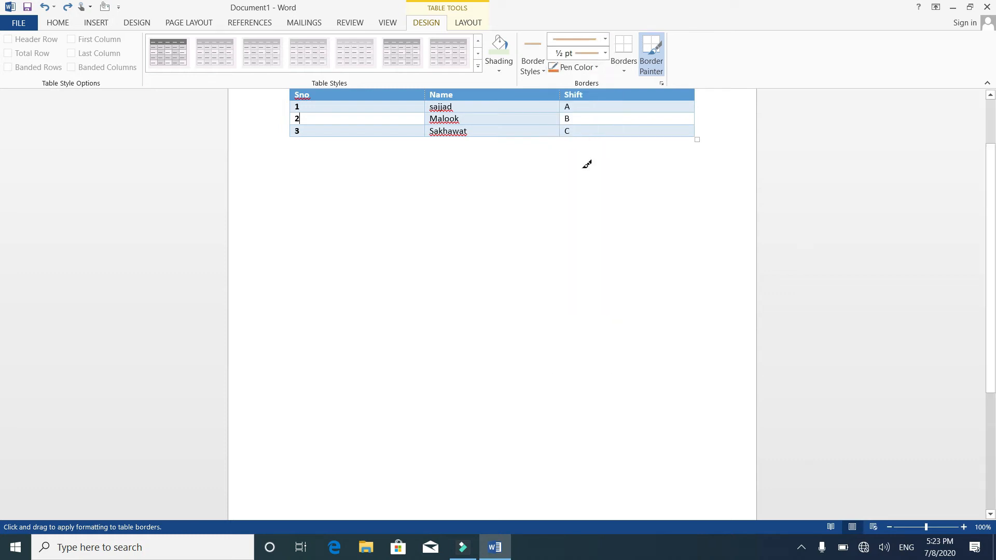
click(606, 53)
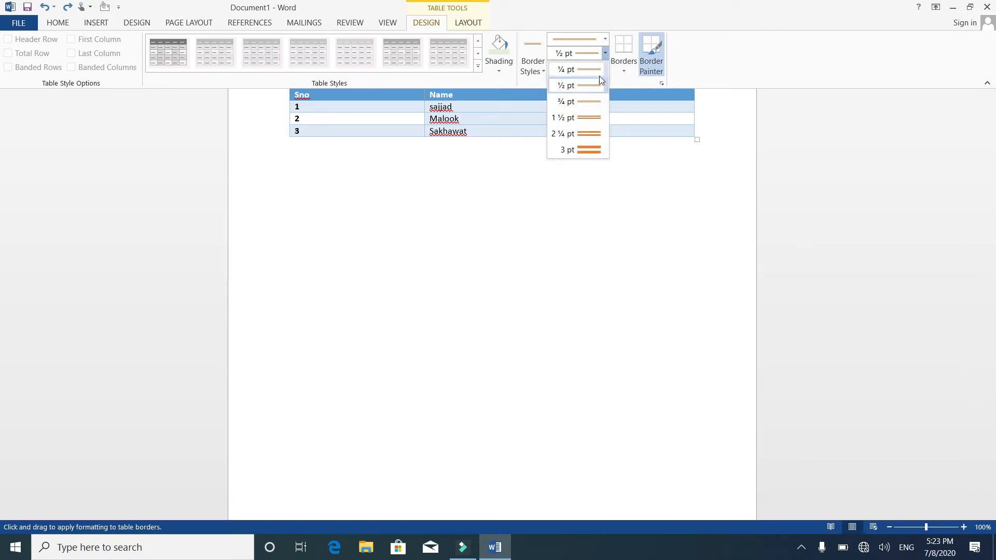
click(599, 101)
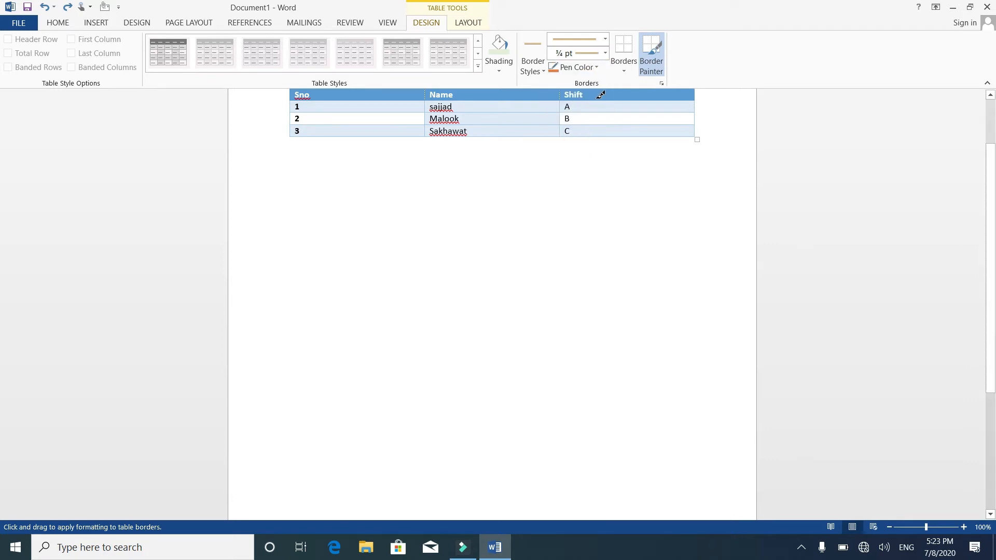
click(597, 67)
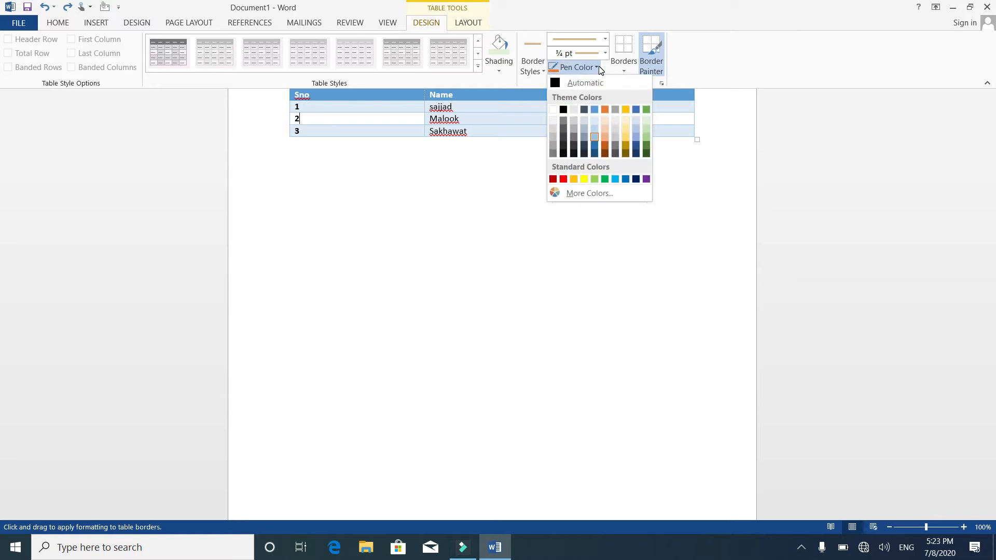
click(563, 179)
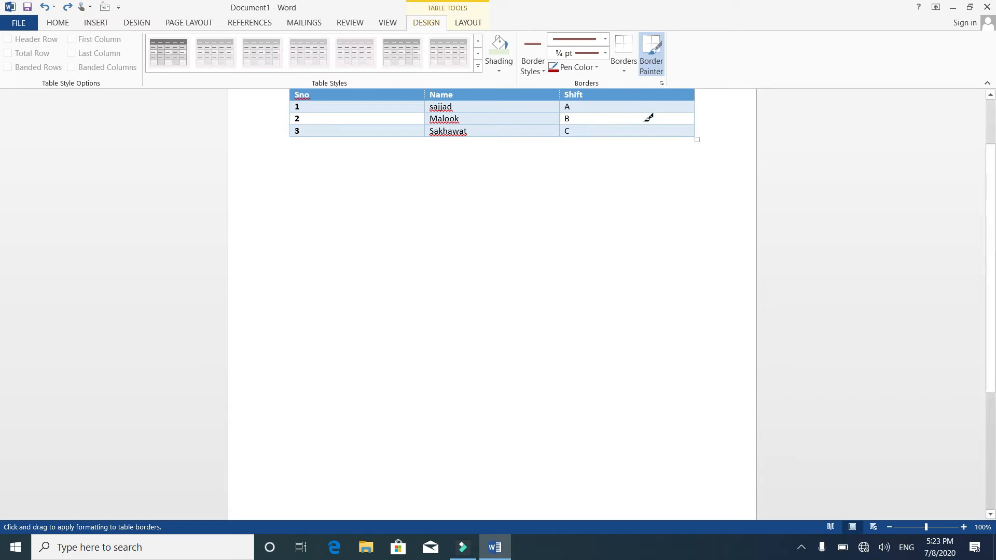
Step: Paint red borders along the Name and Shift header cells and around the Shift cell of the first data row
click(538, 88)
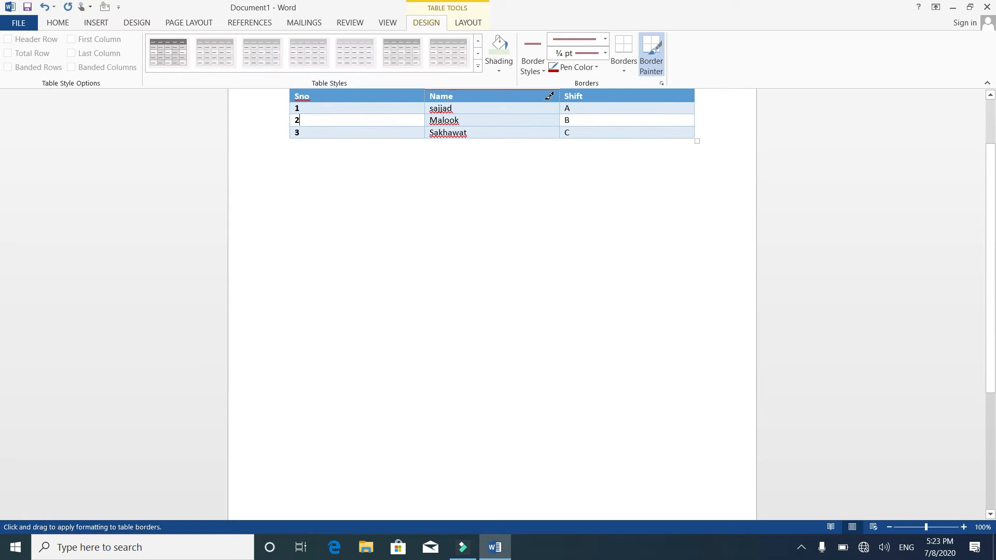
click(550, 102)
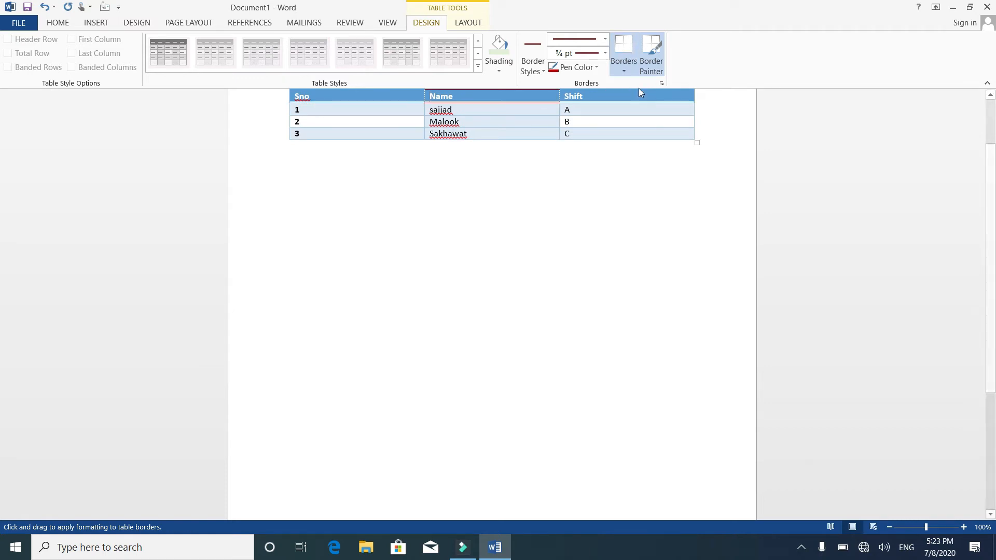
click(645, 101)
click(693, 101)
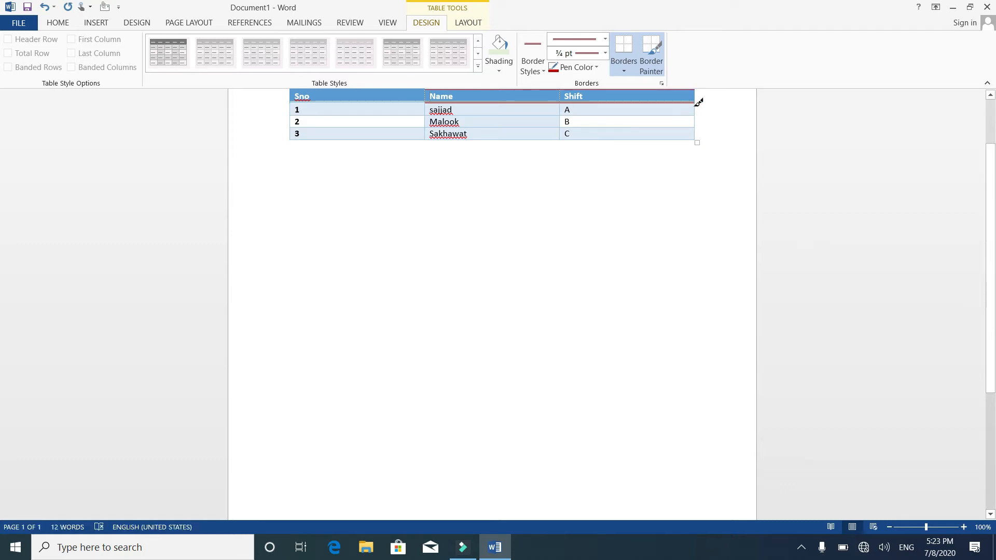
click(670, 115)
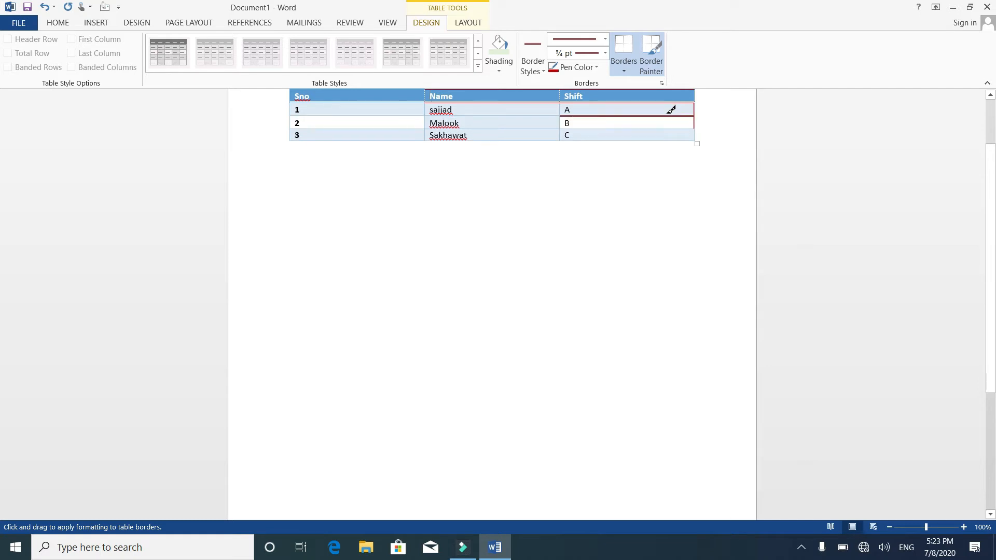
Step: Apply all borders in the red double line to the Name and Sno header cells
click(626, 71)
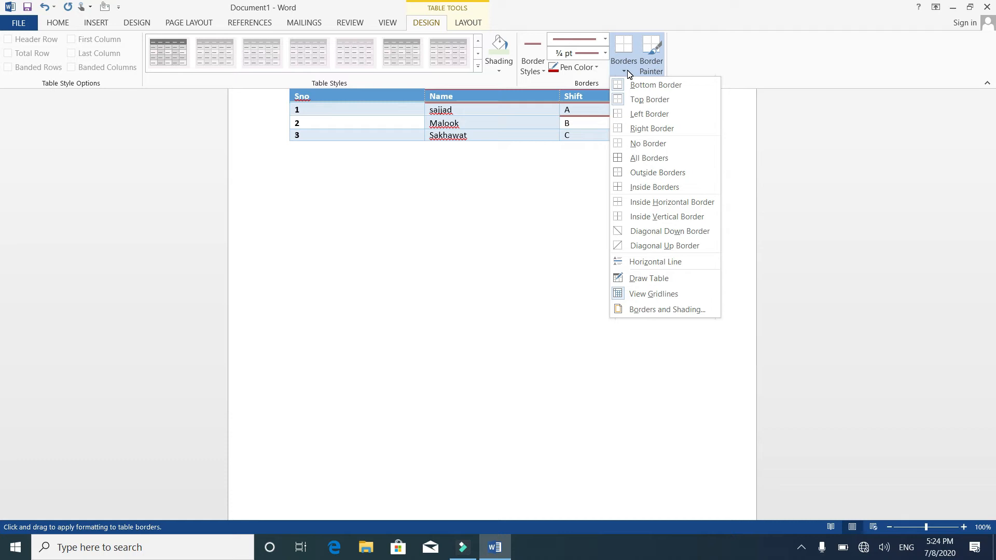
click(642, 159)
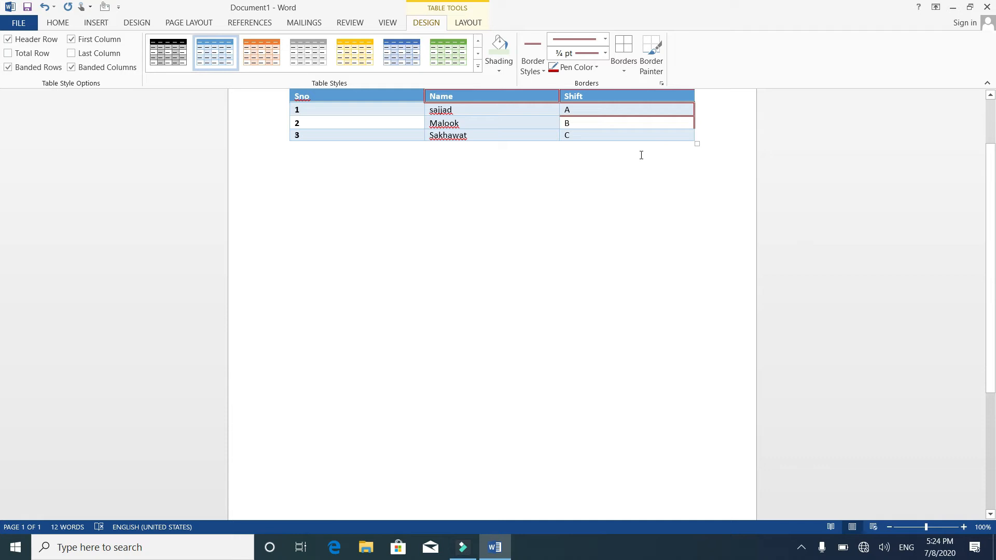
key(ctrl+a)
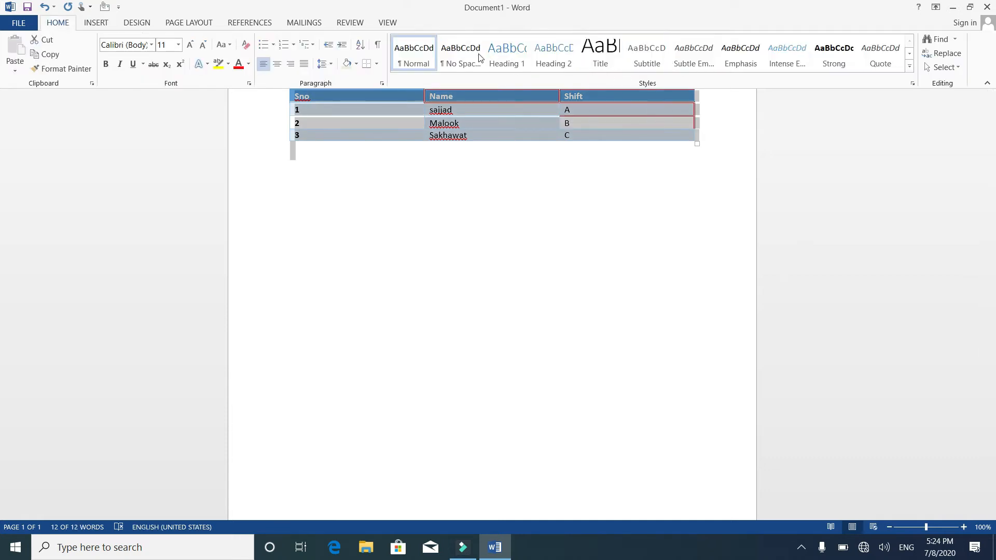
click(384, 100)
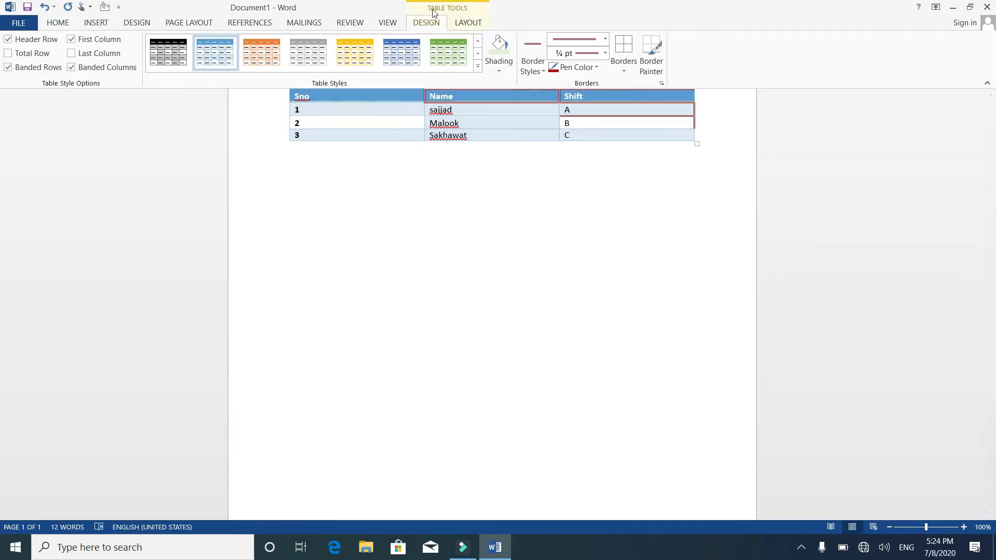
click(626, 67)
click(623, 51)
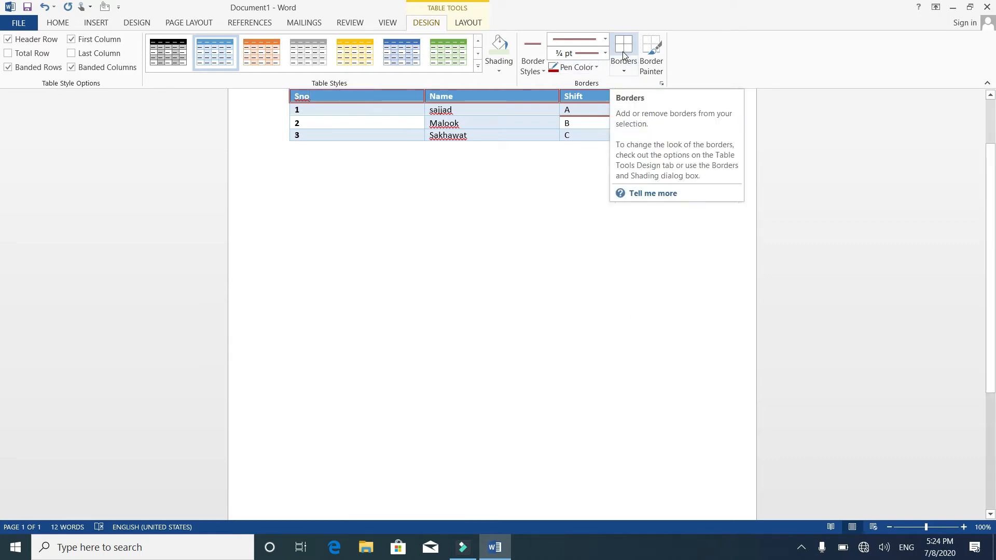
Step: Paint the red border beneath the Name and Sno cells of the second data row with the Border Painter
click(652, 62)
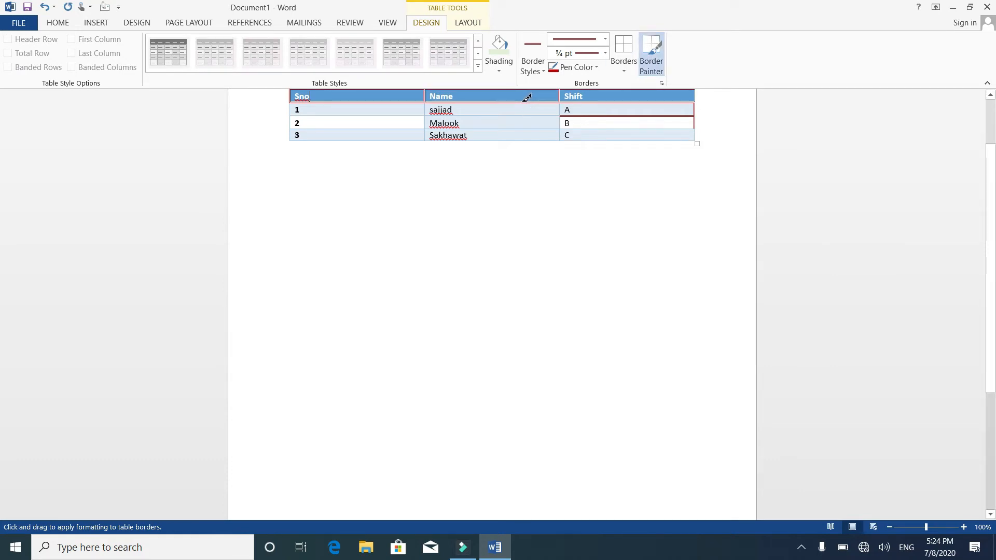
click(521, 128)
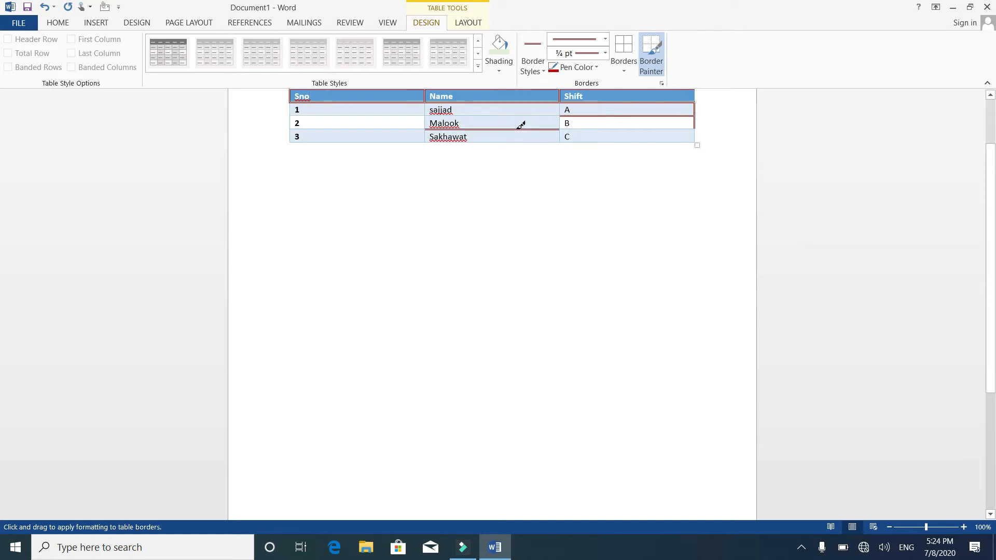
click(376, 130)
click(377, 128)
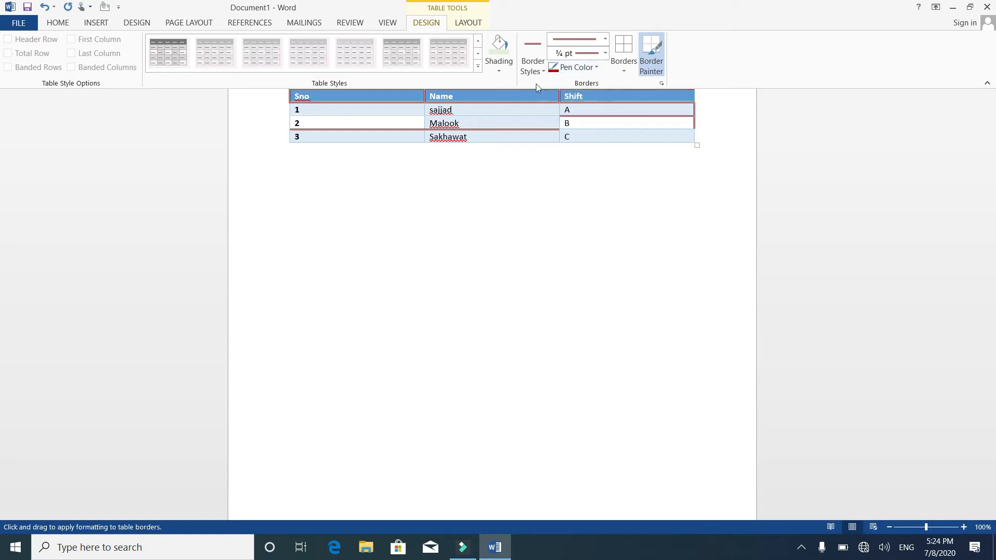
click(626, 68)
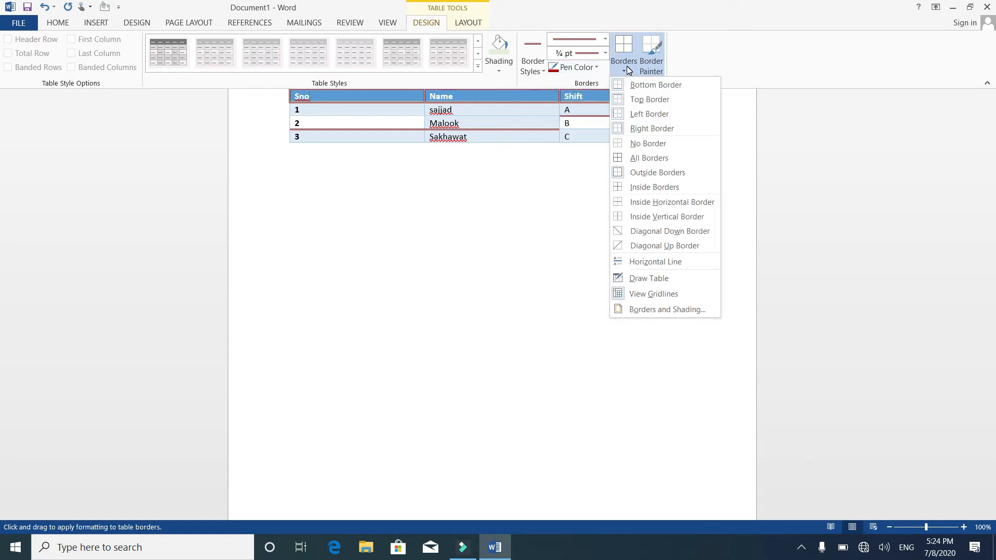
click(528, 253)
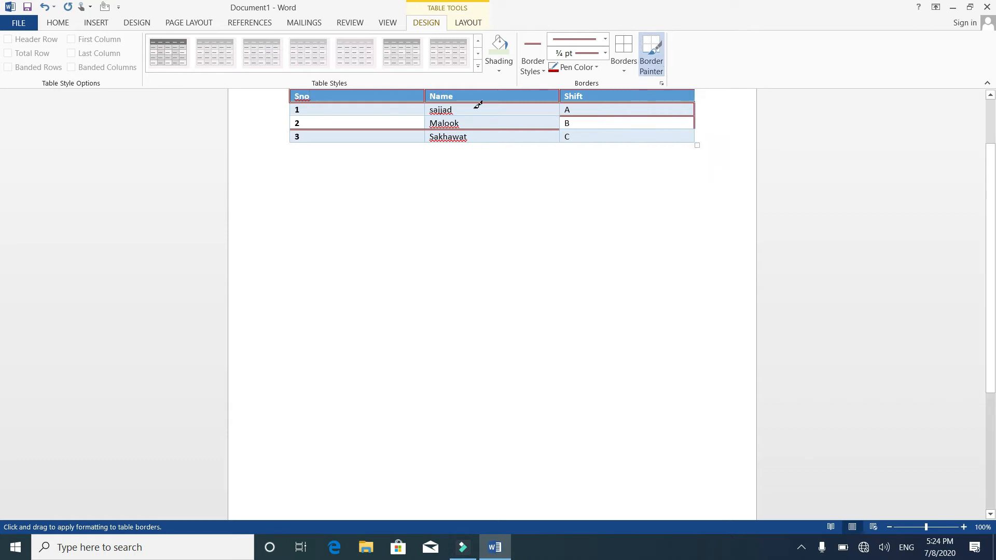
Step: Undo all the red border changes, turn off the Border Painter and place the cursor below the table
click(470, 25)
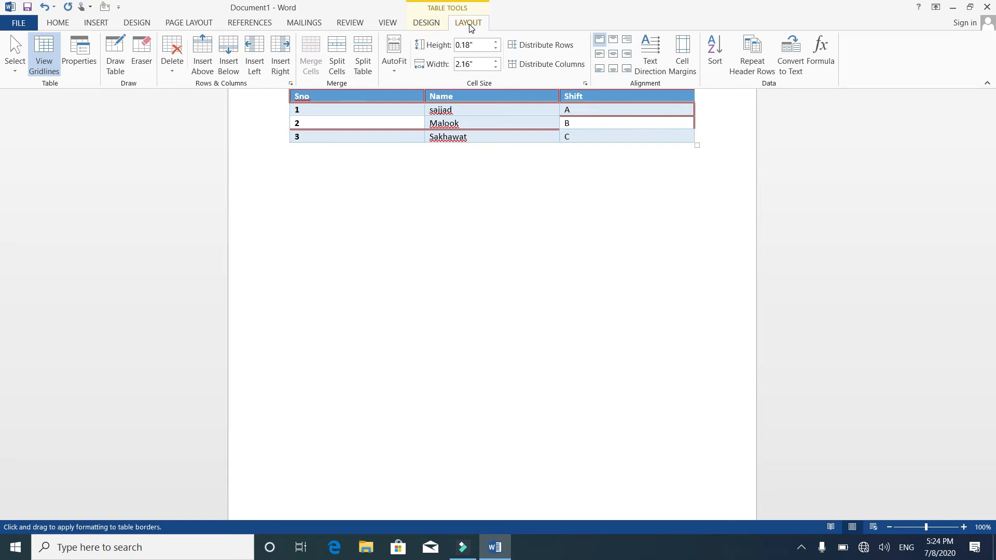
key(ctrl+z)
key(ctrl+z)
key(ctrl+z)
key(ctrl+z)
key(ctrl+z)
key(ctrl+z)
key(ctrl+z)
key(ctrl+z)
key(ctrl+z)
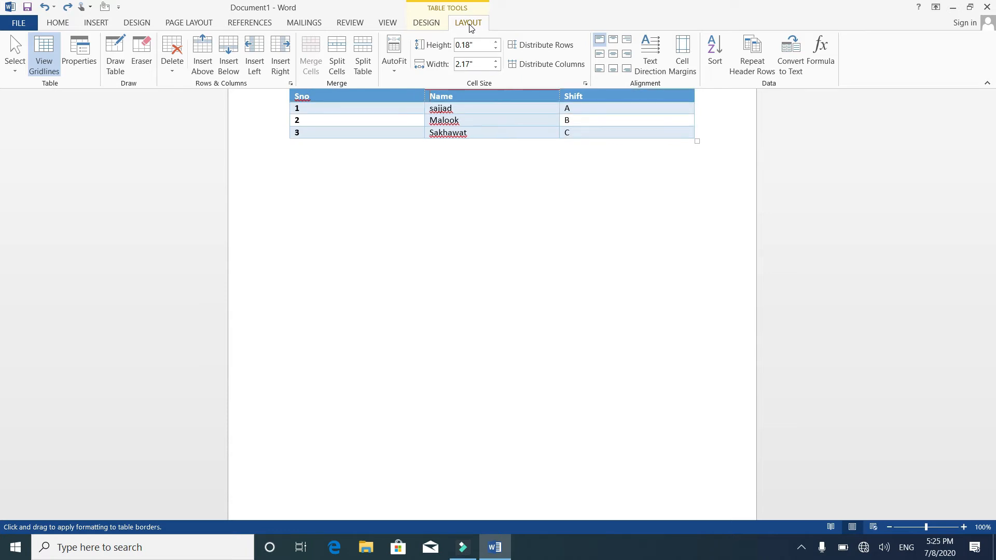
key(ctrl+z)
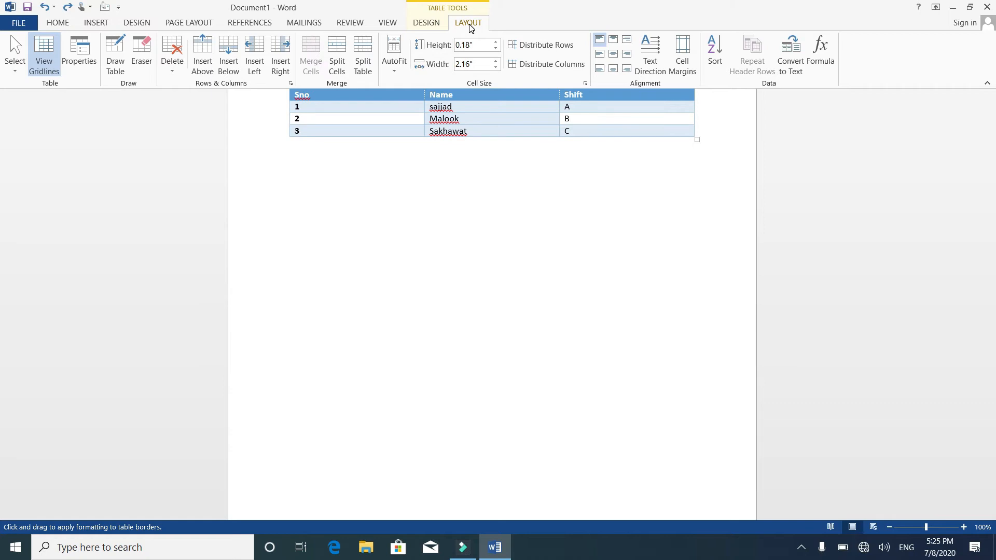
key(Escape)
click(451, 243)
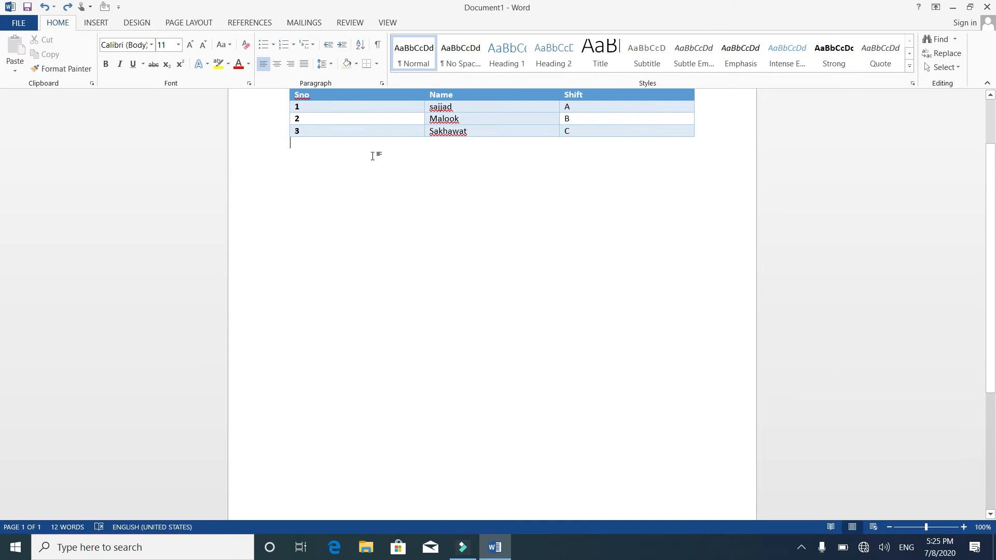
Step: Select the Sno header cell, then the whole Sno column, and return to a single cell
click(349, 94)
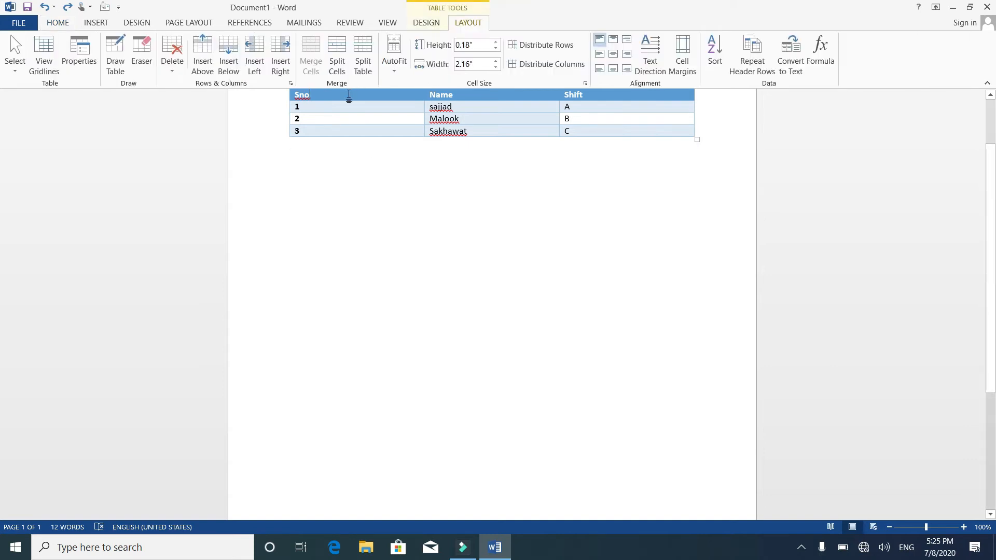
click(15, 71)
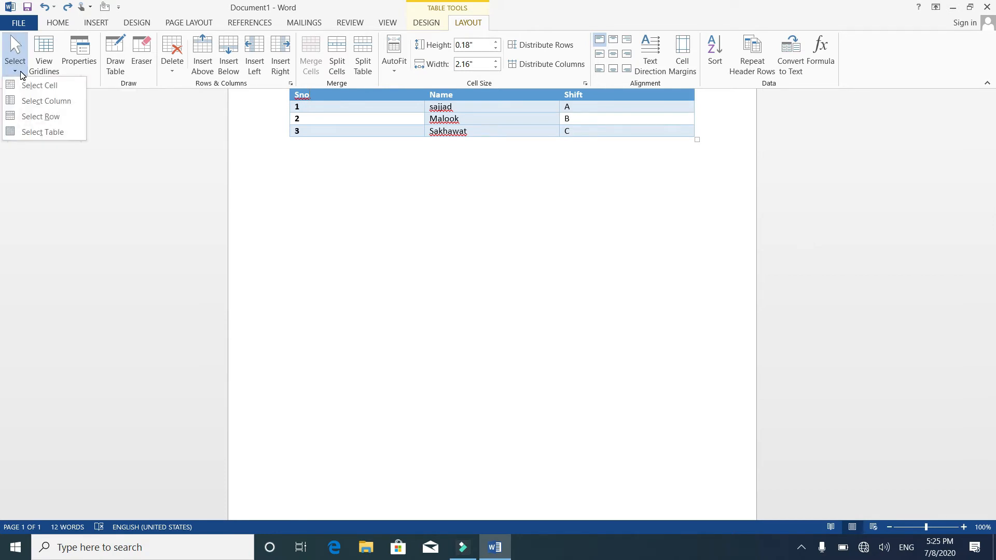
click(27, 84)
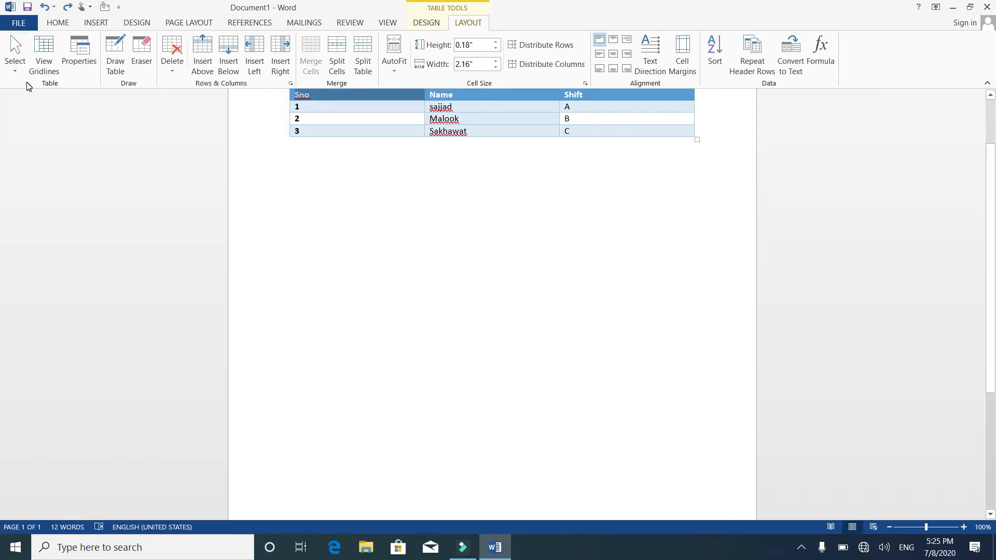
click(316, 98)
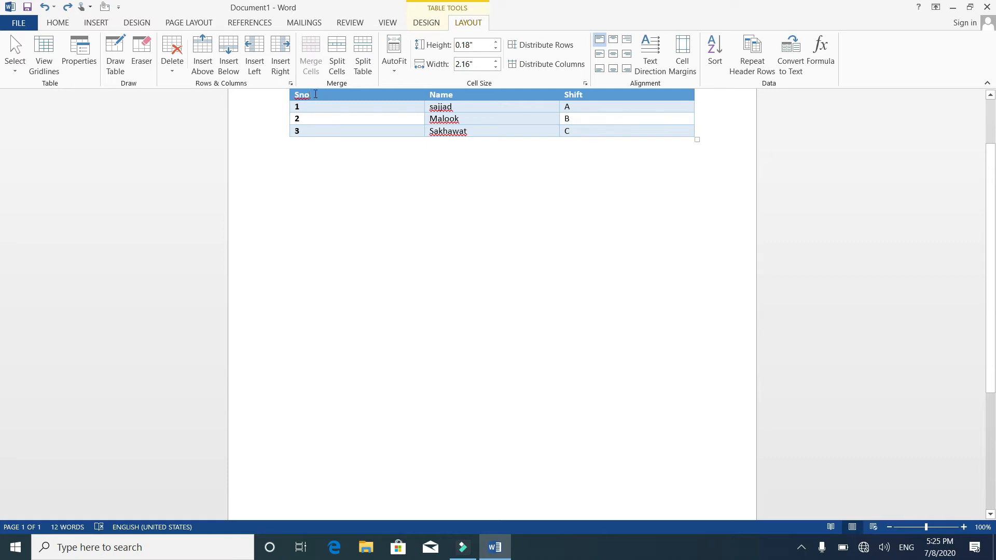
click(20, 69)
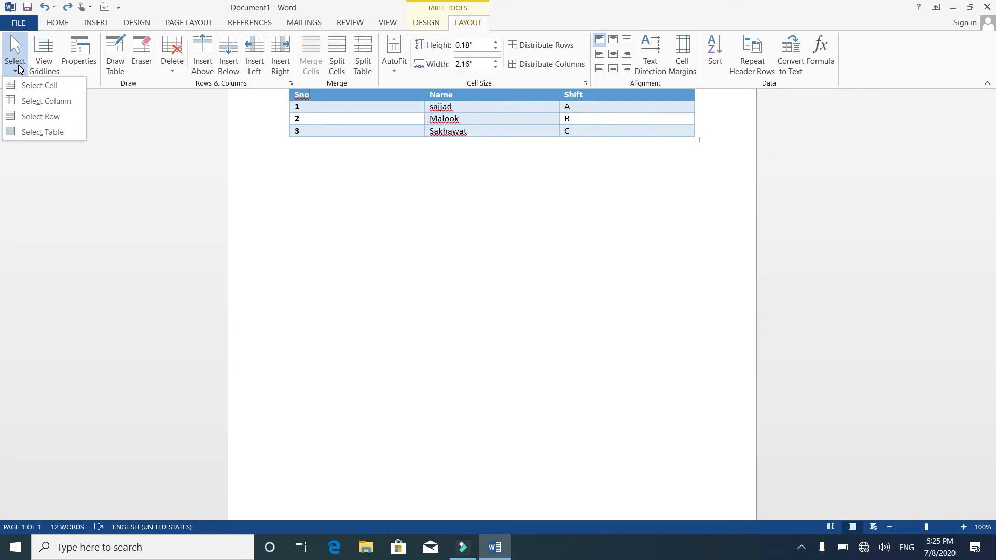
click(28, 104)
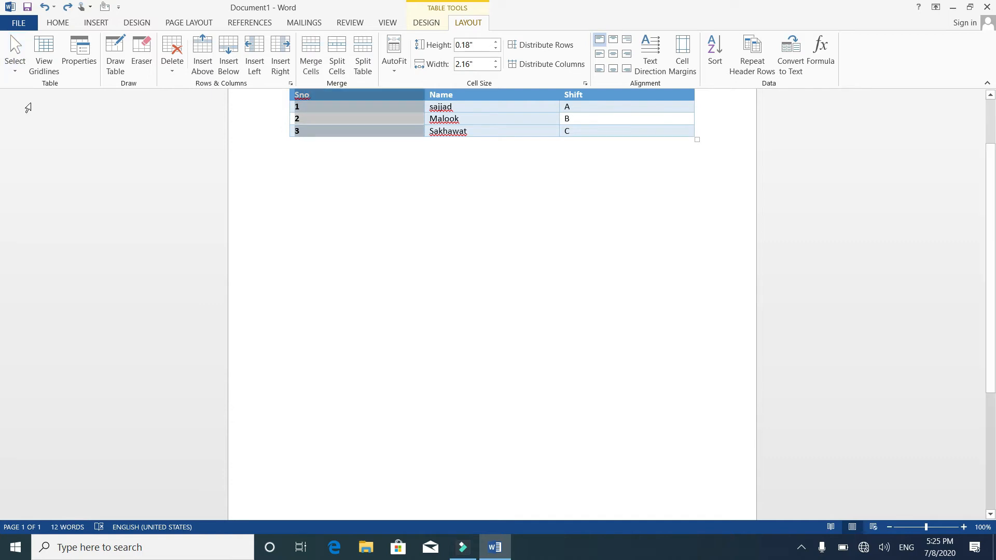
right_click(442, 101)
click(420, 115)
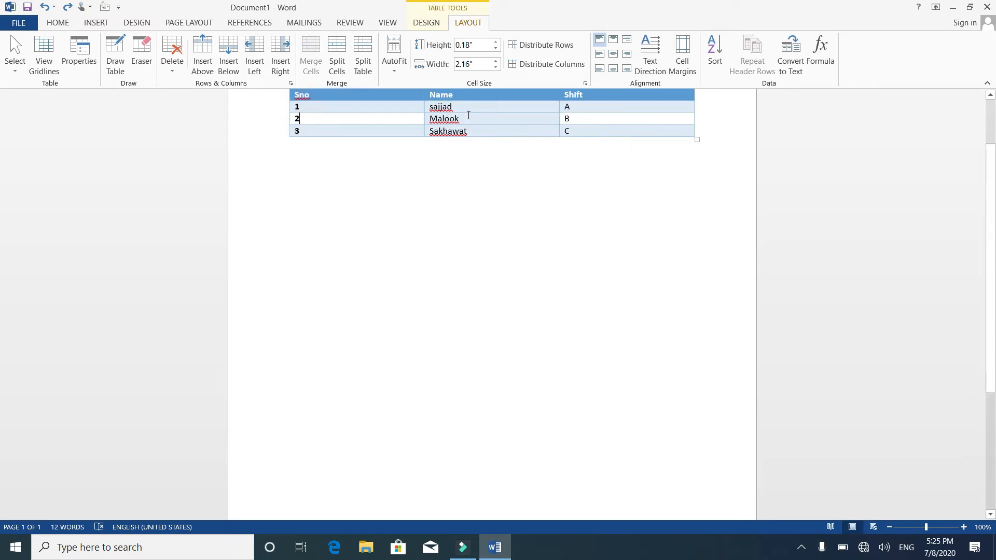
Step: Select the whole row numbered 2, then the entire table, and clear the selection
click(19, 71)
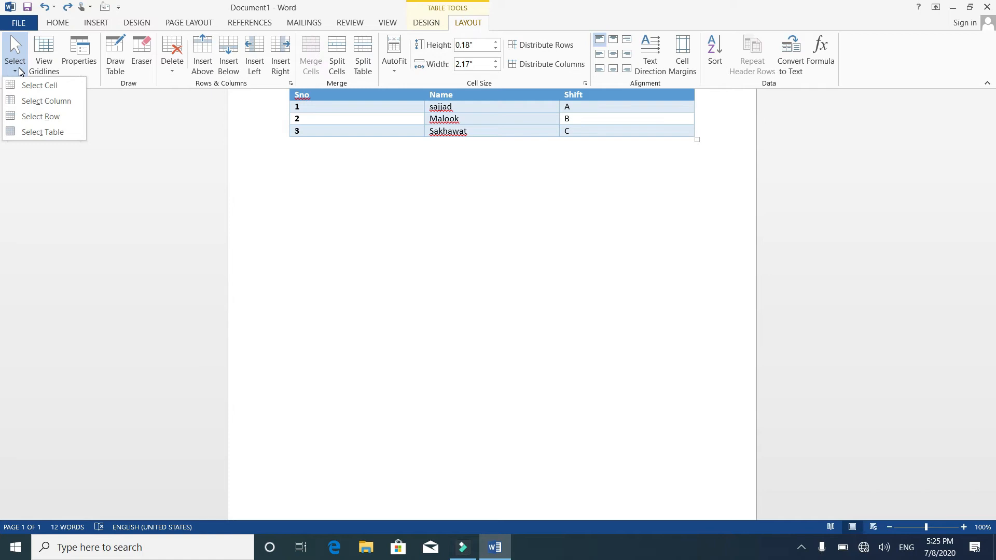
click(32, 117)
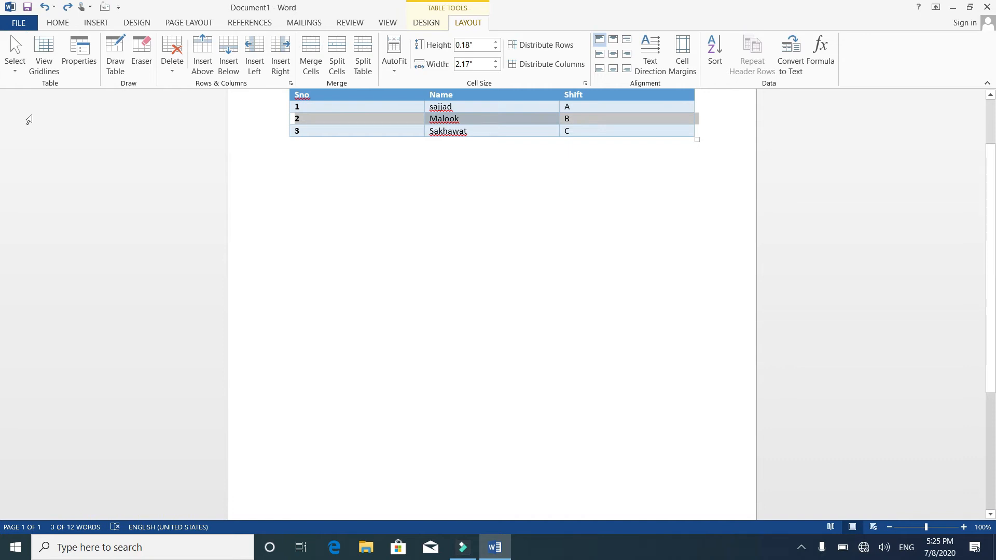
click(17, 74)
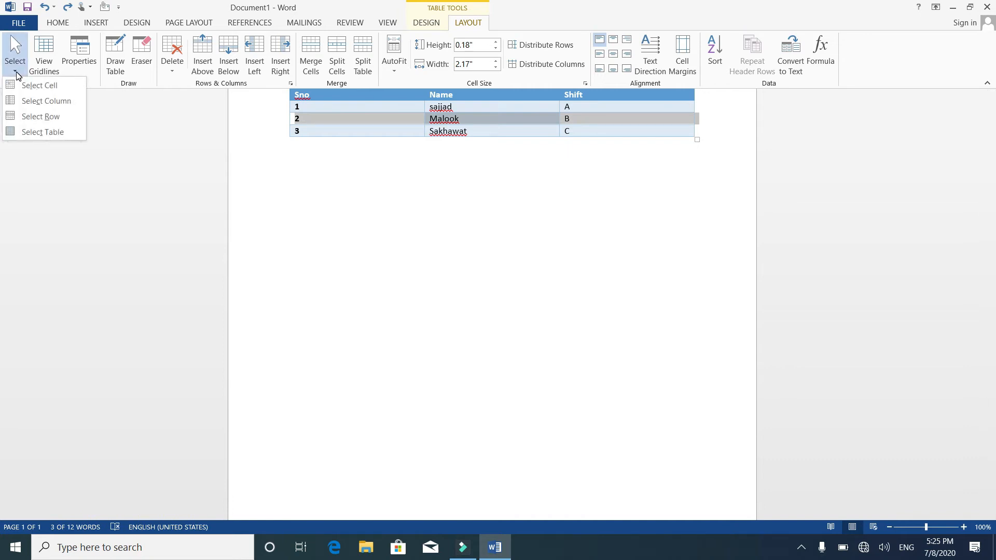
click(32, 133)
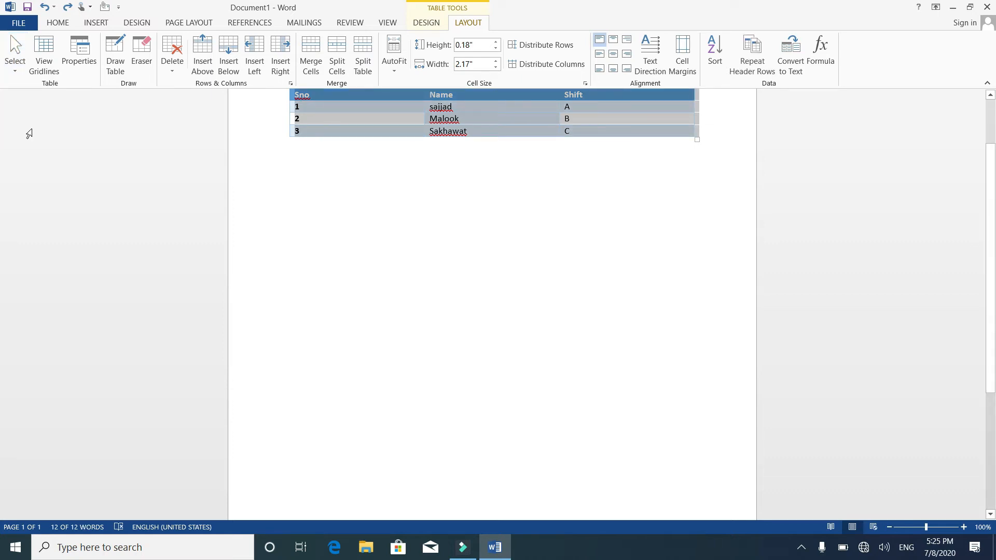
click(378, 123)
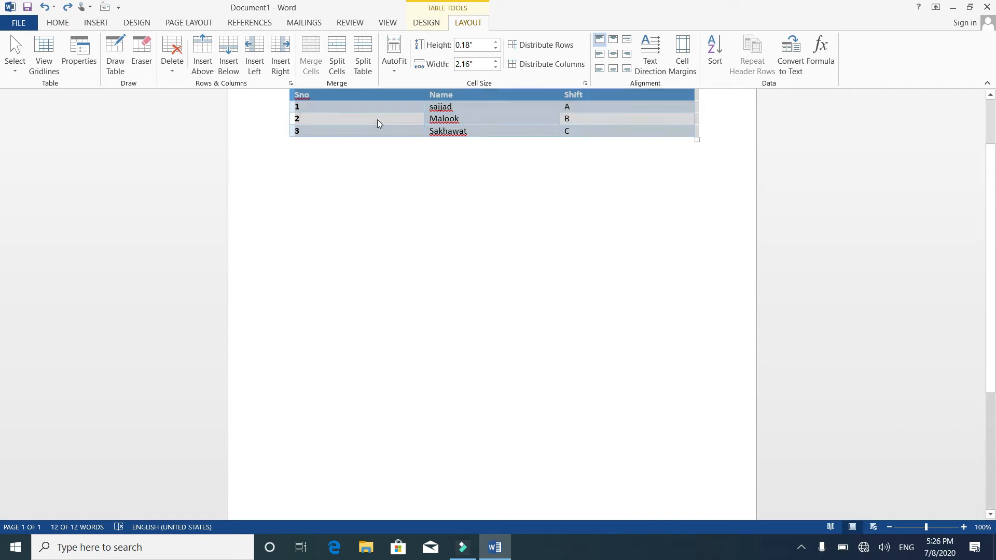
Step: Switch the table gridlines on and off again
click(47, 68)
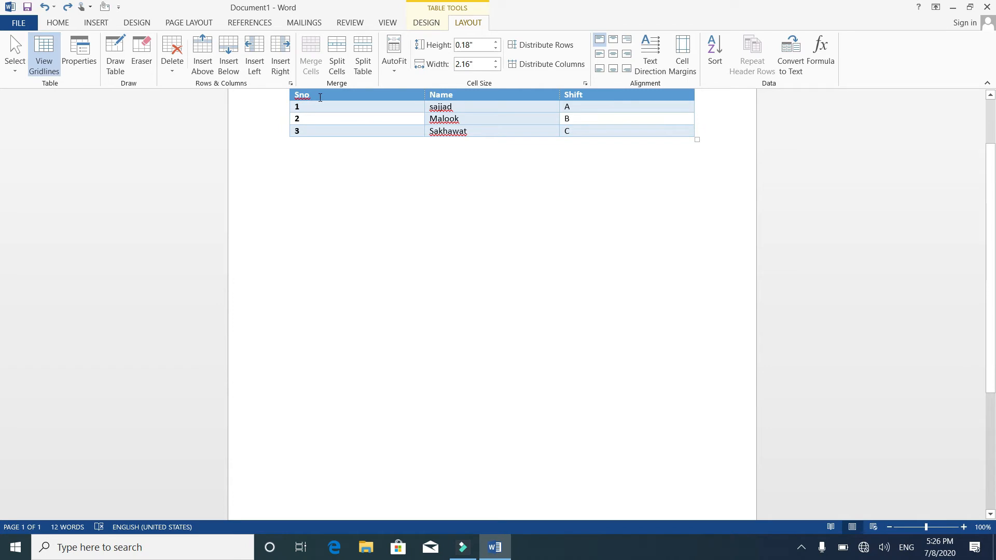
click(46, 55)
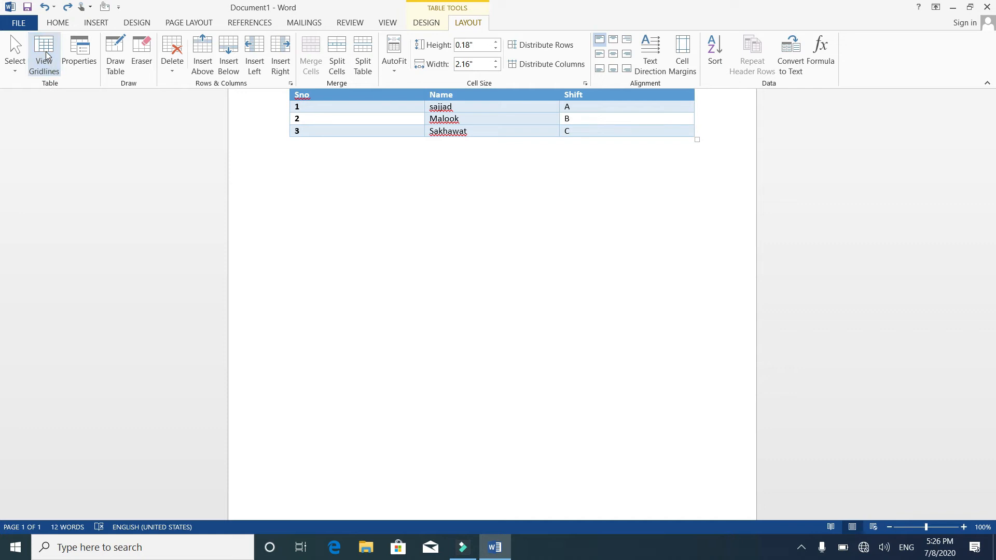
Step: Draw a table about 3.48" wide and 1" high below the existing one and divide it into three columns with two vertical lines
click(115, 75)
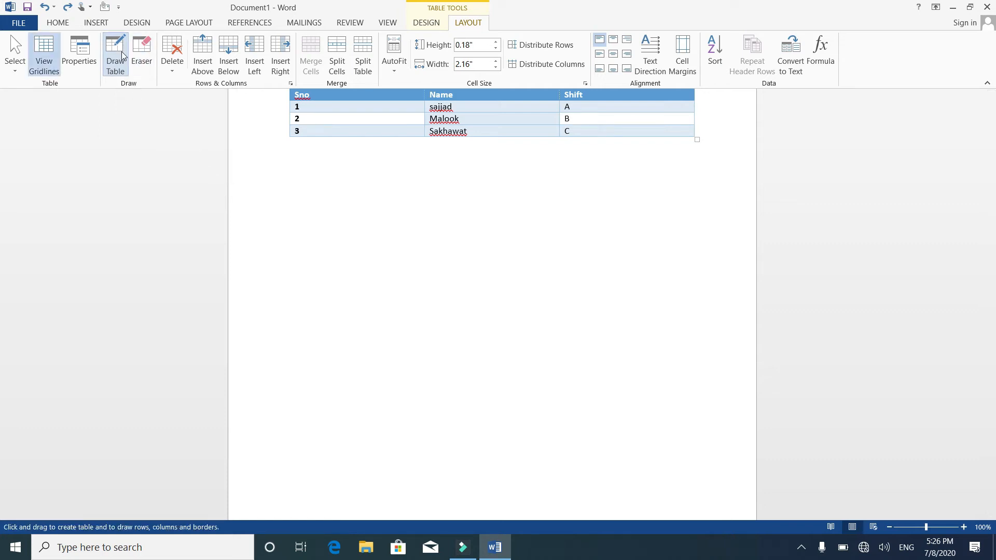
key(Escape)
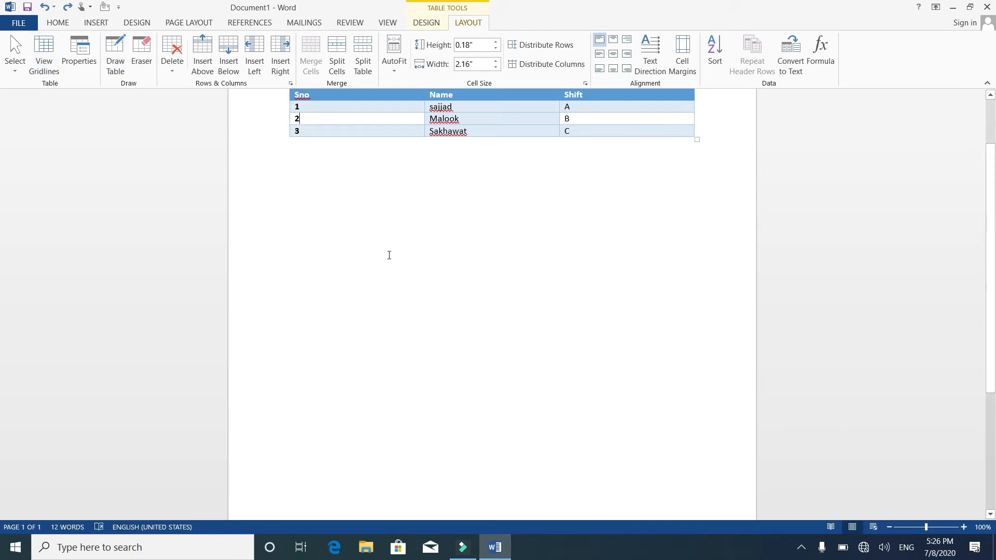
click(112, 47)
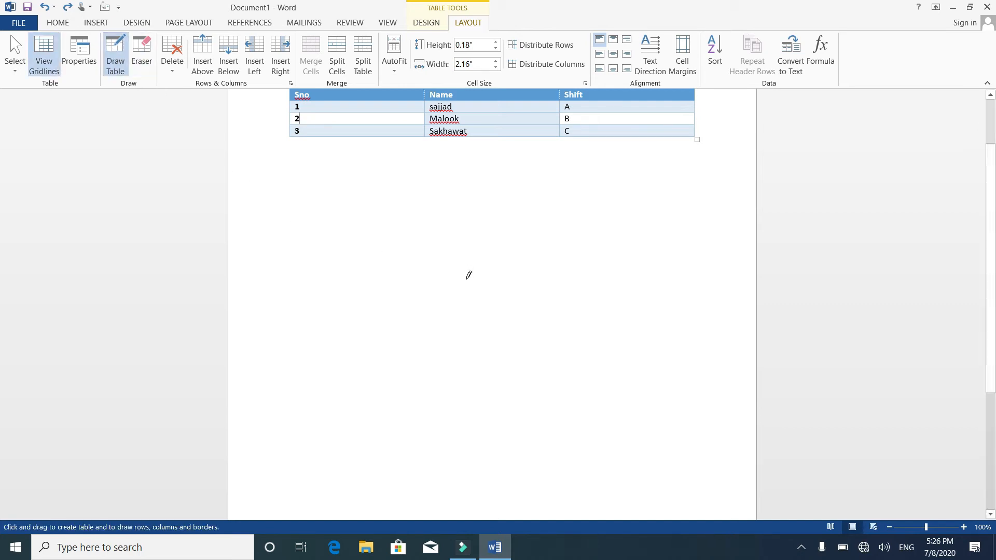
mouse_move(350, 251)
mouse_down()
mouse_move(467, 295)
mouse_move(567, 314)
mouse_up()
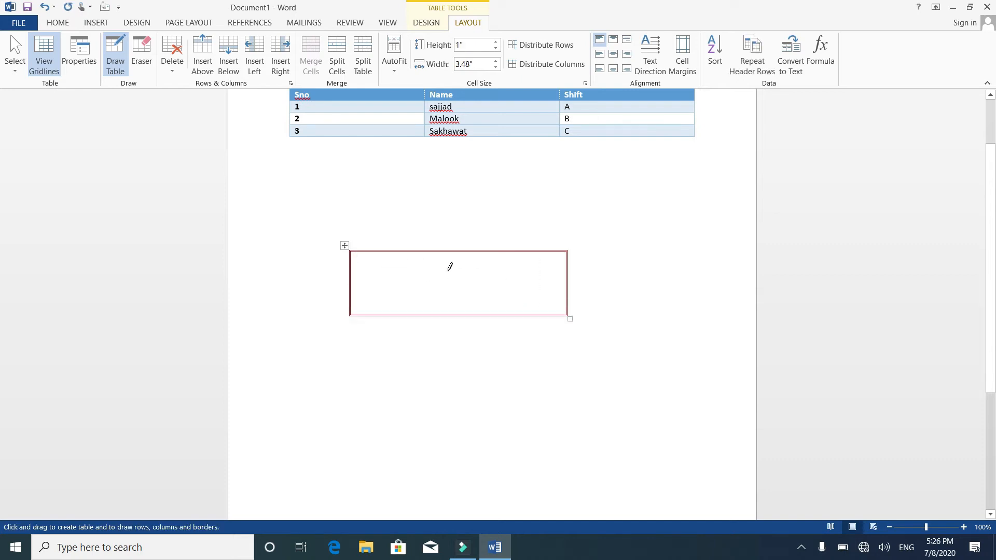
drag(431, 247, 442, 304)
drag(497, 249, 495, 307)
key(Escape)
Step: Move the drawn table up to the left margin and enlarge it to page text width and about 2.68" high
drag(344, 246, 286, 176)
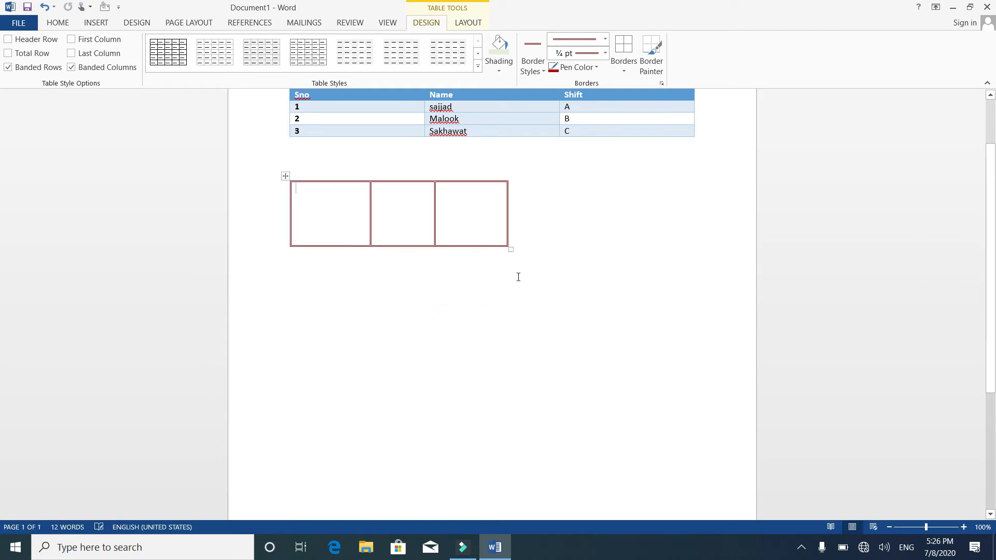
drag(511, 249, 700, 350)
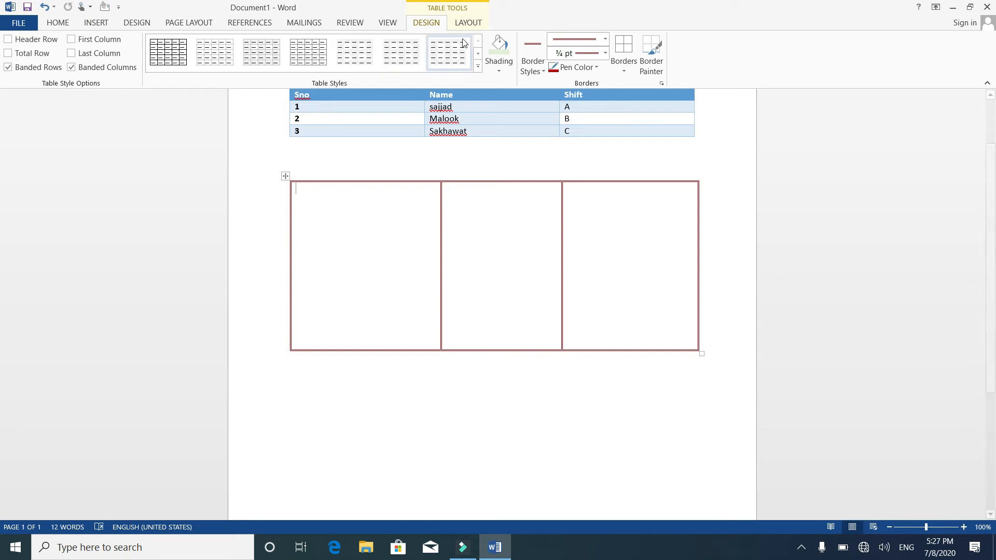
Step: Erase the top borders of the drawn table's first two columns with the Eraser, then erase the whole drawn table
click(470, 24)
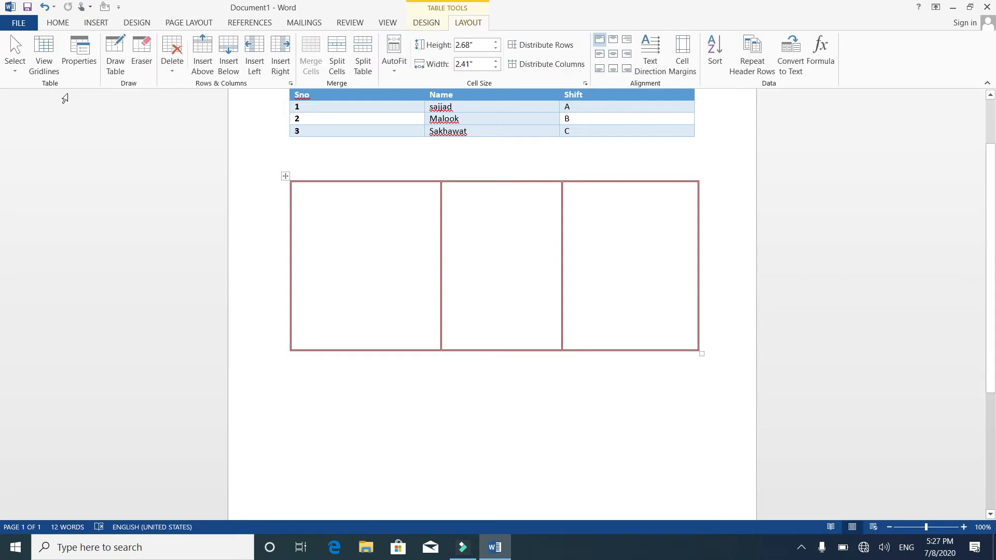
click(285, 176)
click(47, 63)
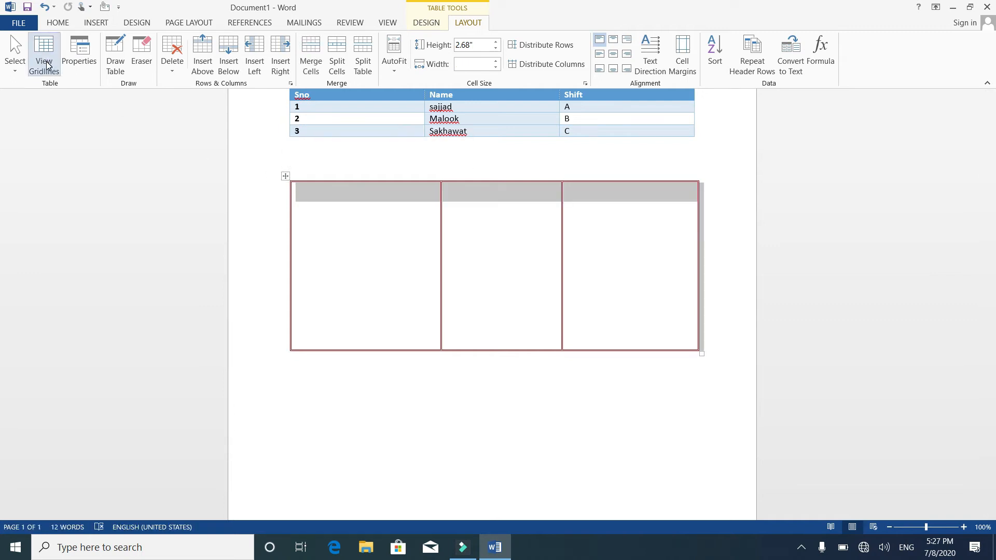
click(147, 62)
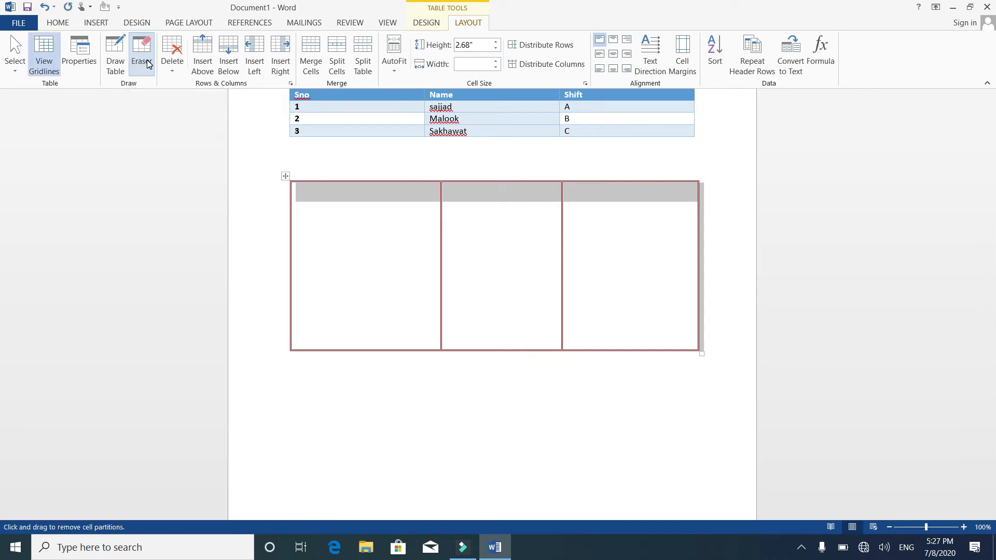
click(337, 181)
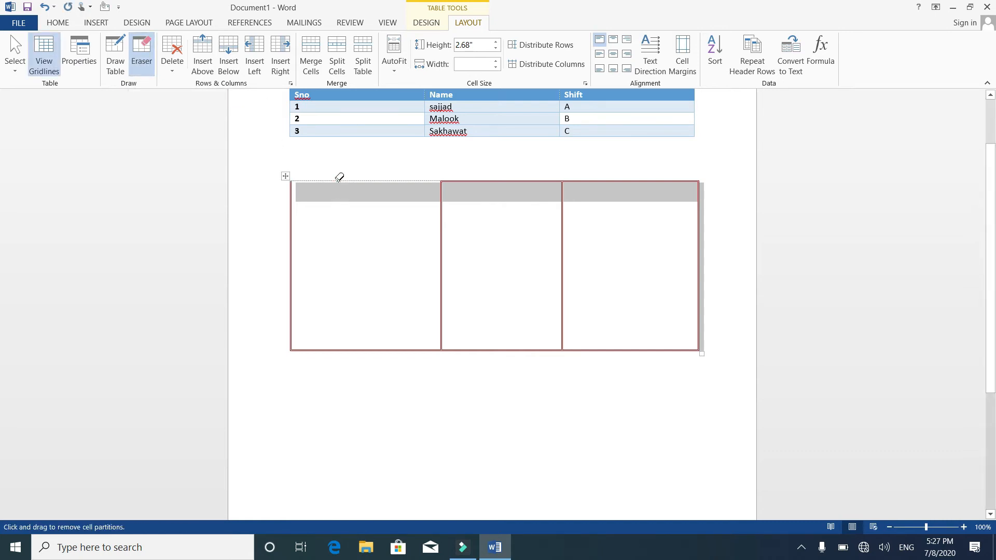
click(479, 181)
mouse_move(253, 165)
mouse_down()
mouse_move(554, 286)
mouse_move(773, 345)
mouse_up()
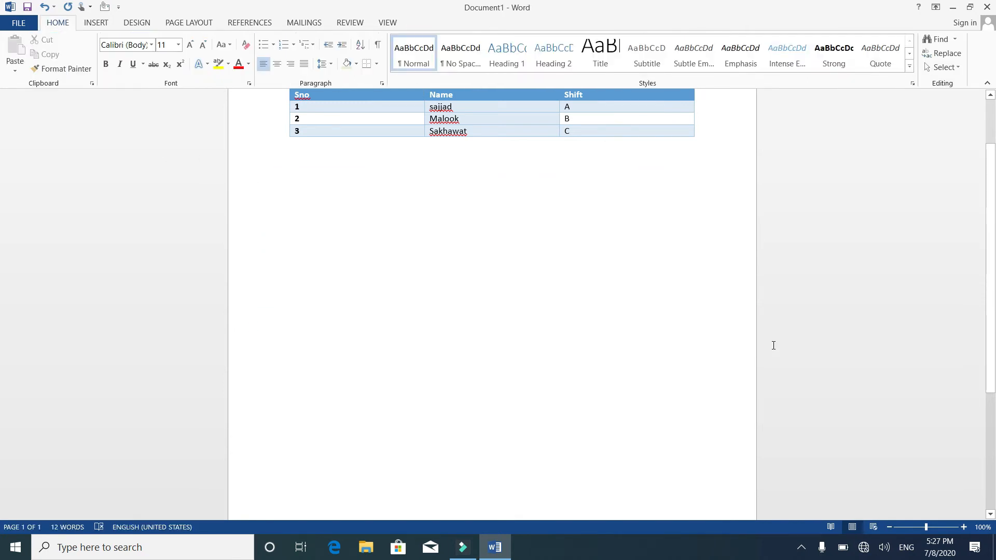
Step: Insert an empty row below the row numbered 3, then another empty row directly above the new one
click(389, 118)
click(468, 23)
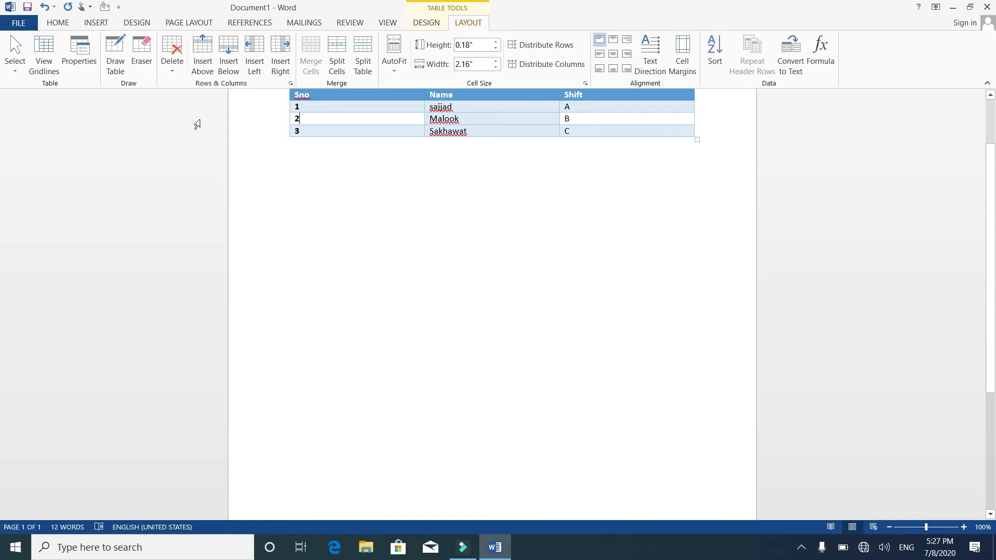
click(23, 73)
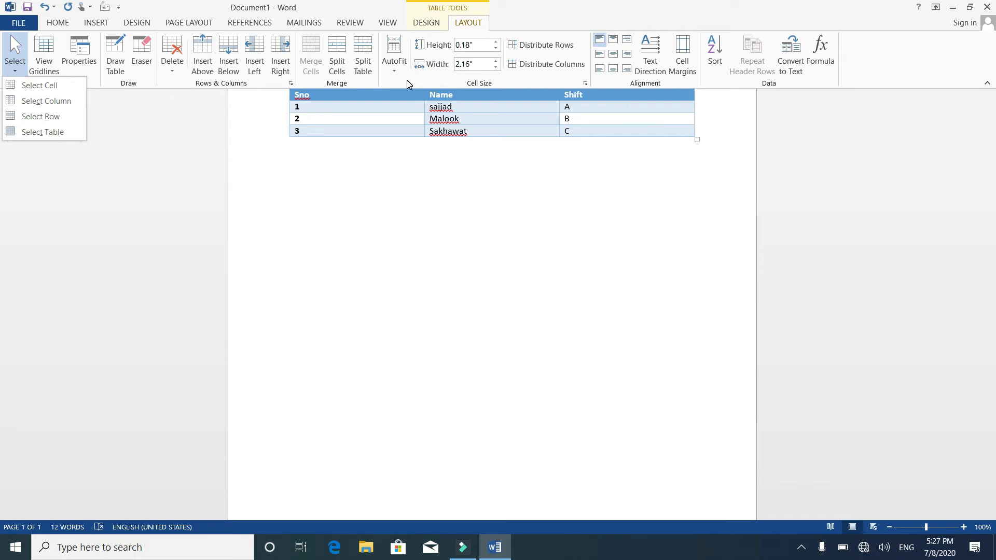
click(209, 120)
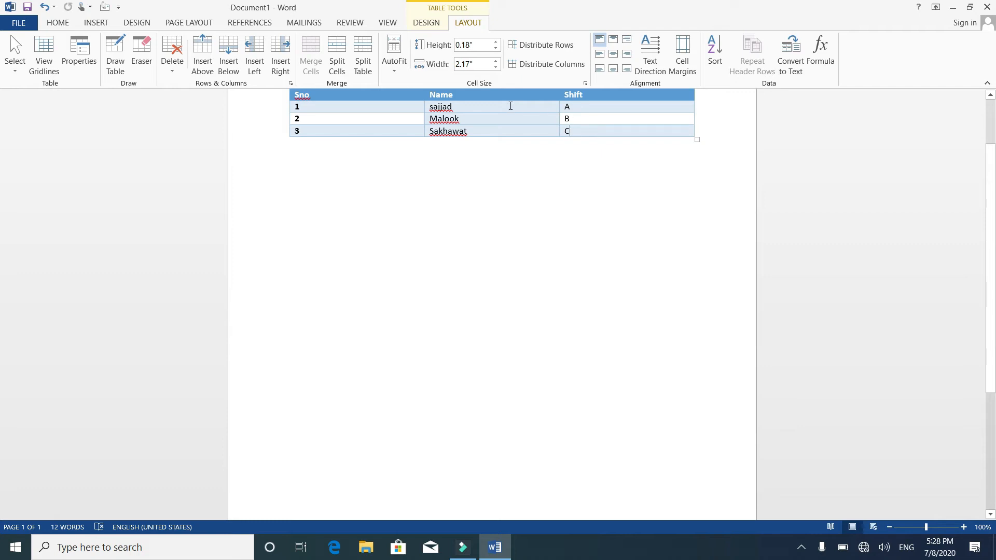
click(229, 65)
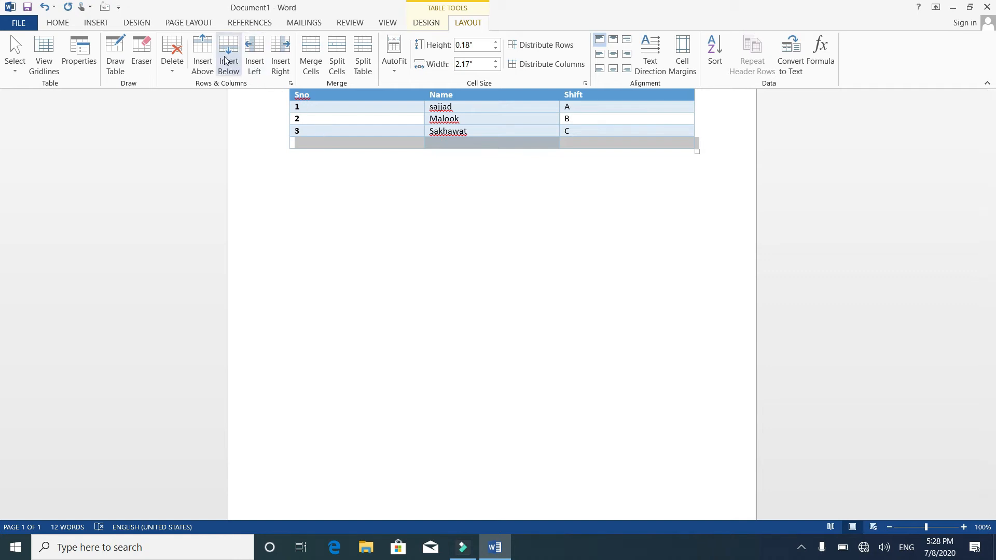
click(207, 61)
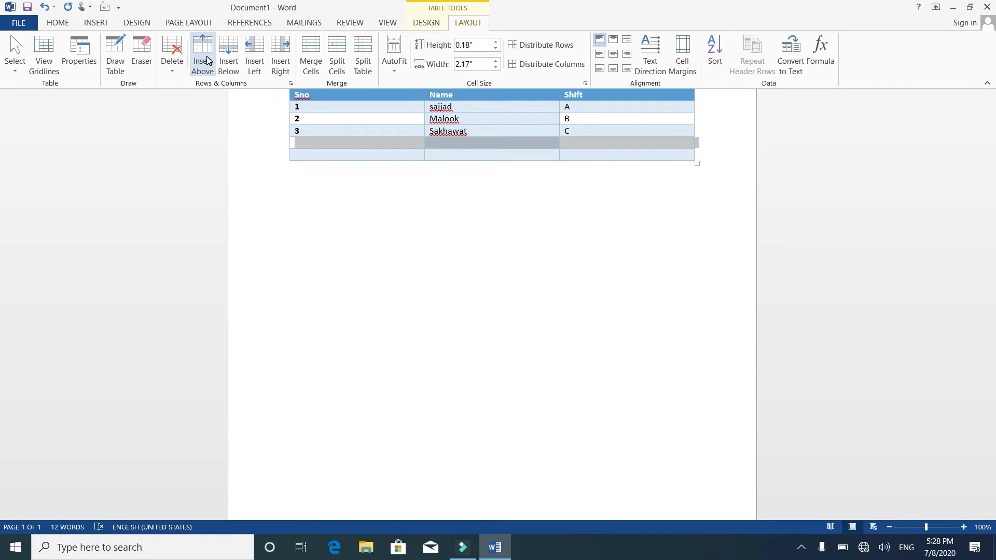
Step: Insert an empty column to the left of the Shift column, then another to the right of the new column
click(470, 155)
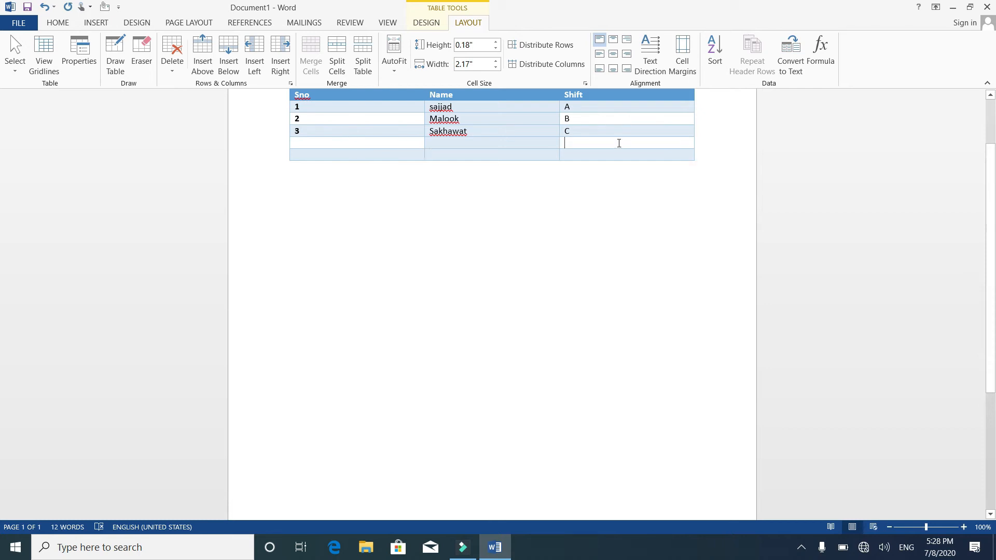
click(261, 49)
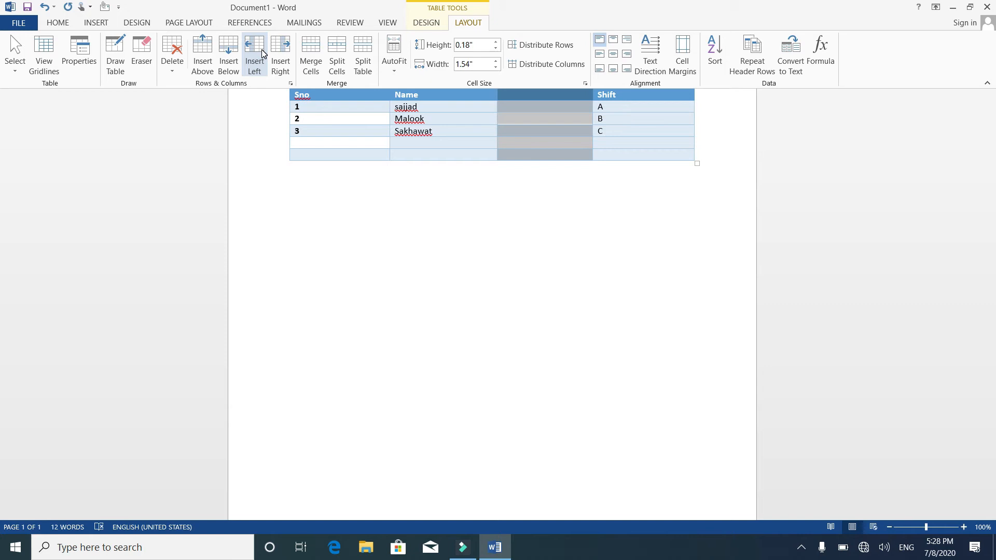
click(287, 61)
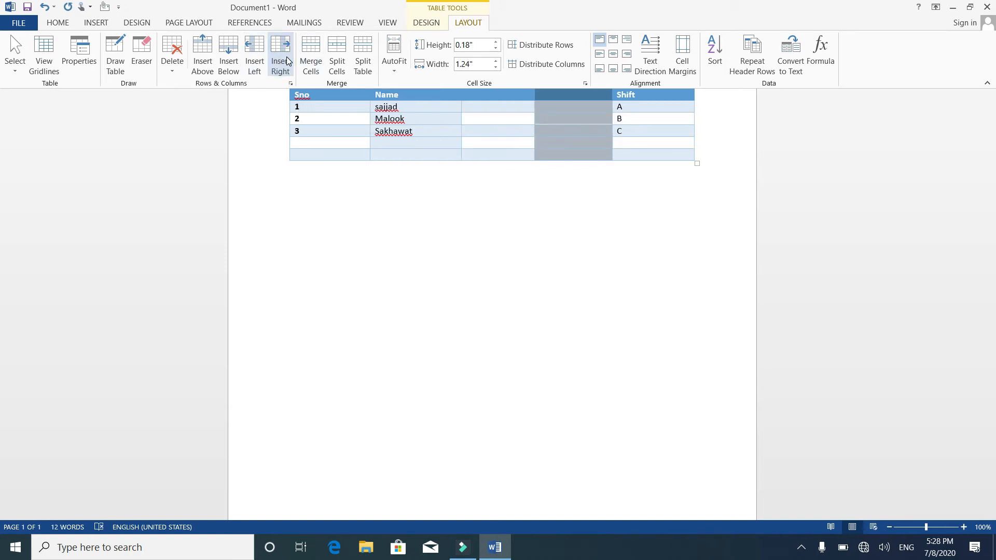
Step: Open the Insert Cells dialog to view its shift and insert options, then cancel it
click(291, 84)
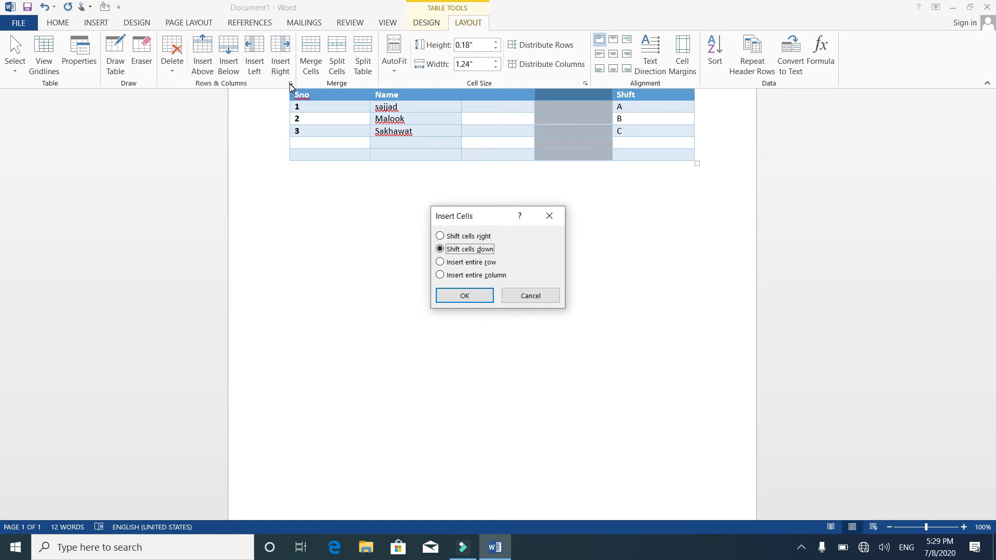
click(532, 295)
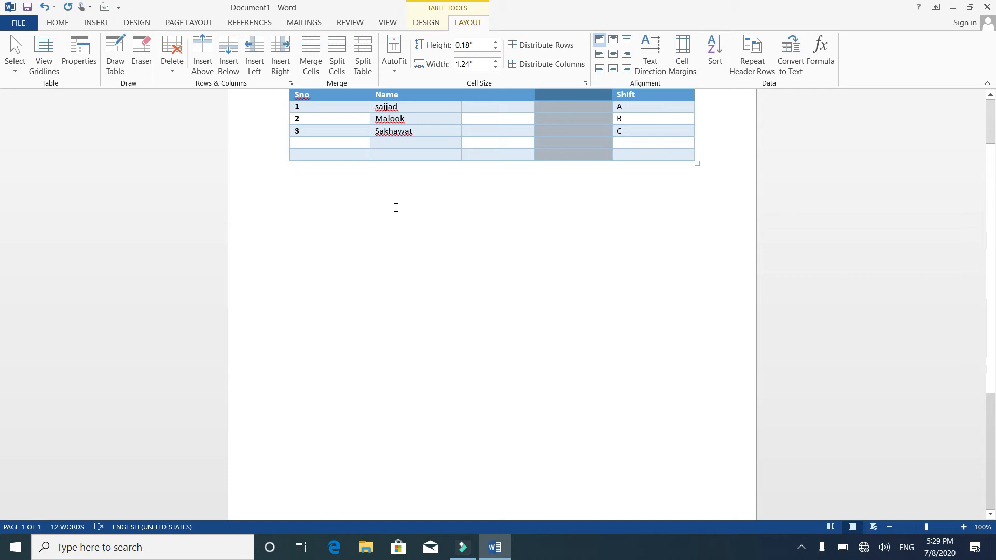
Step: Merge all cells of the two empty columns between Name and Shift into one cell
key(shift+Left)
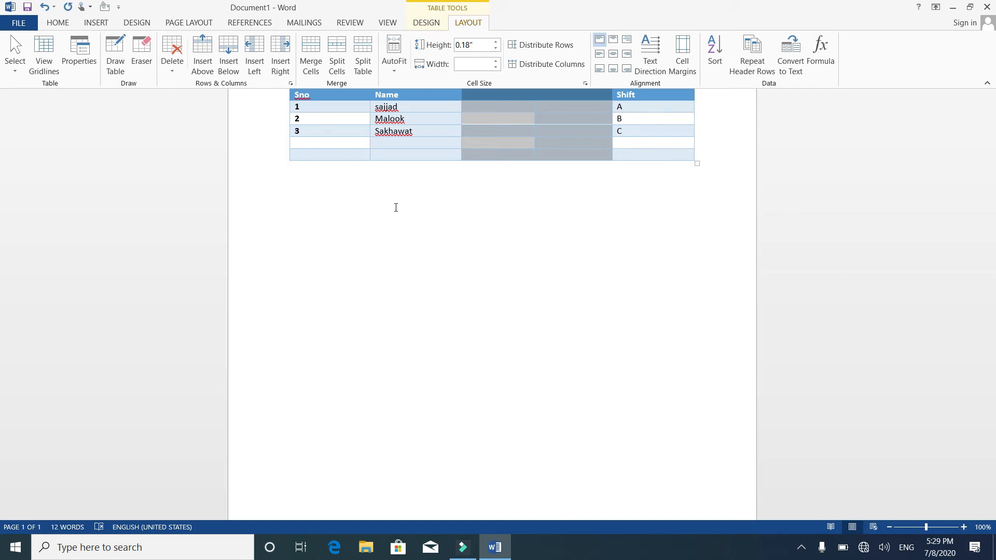
click(311, 50)
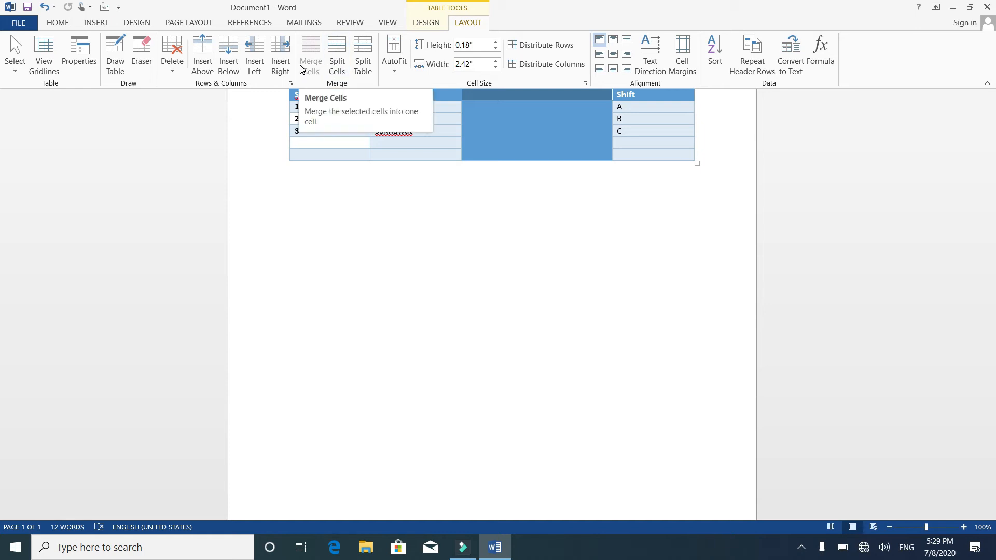
Step: Split the merged cell into 2 columns and 6 rows, keeping the option to merge cells before splitting
click(337, 55)
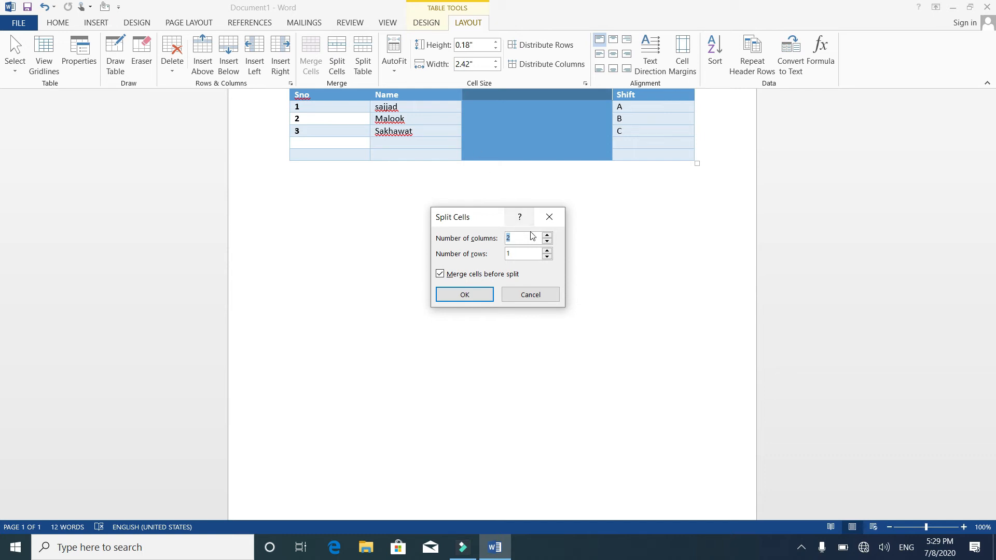
click(523, 253)
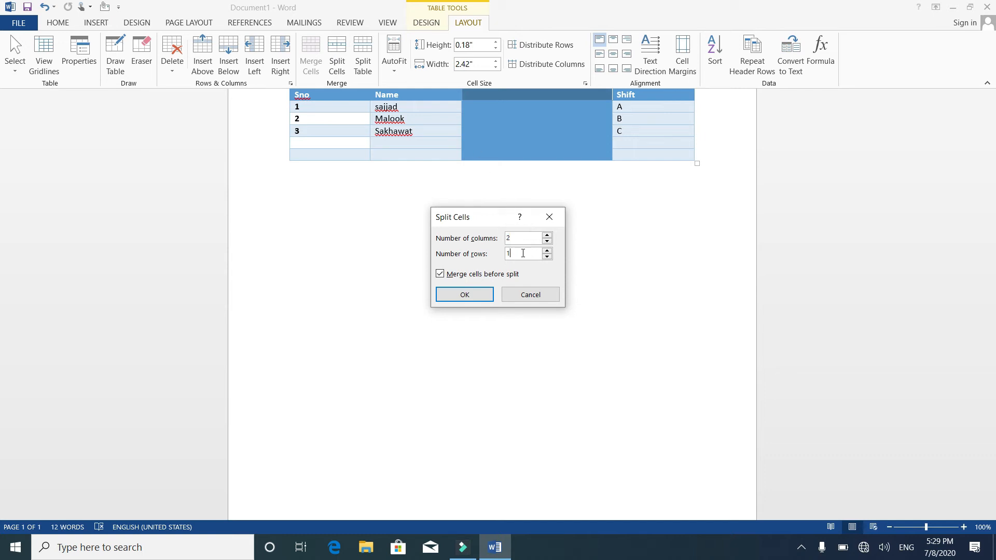
key(BackSpace)
text(6)
click(478, 296)
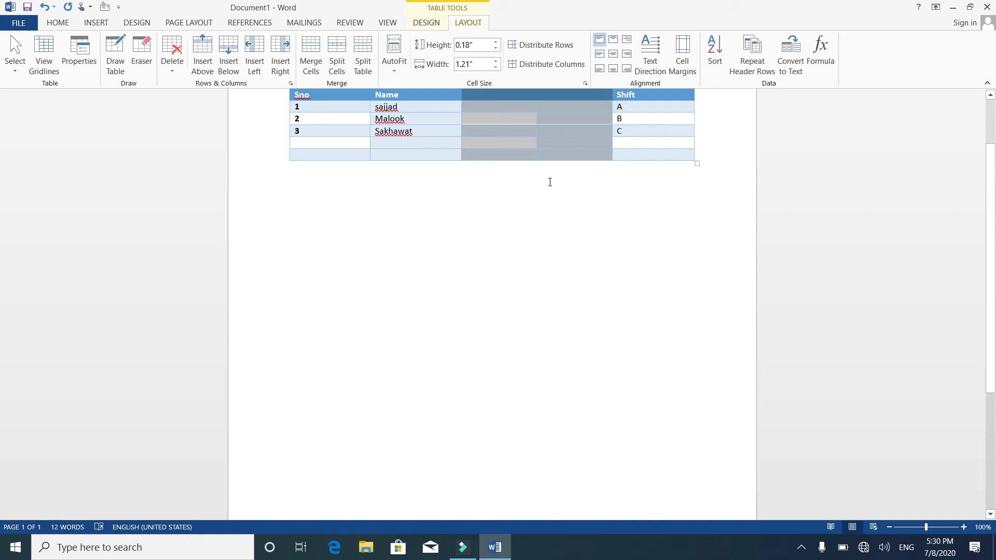
Step: Split the table at the row numbered 2, then undo both the table split and the preceding cell split
click(473, 123)
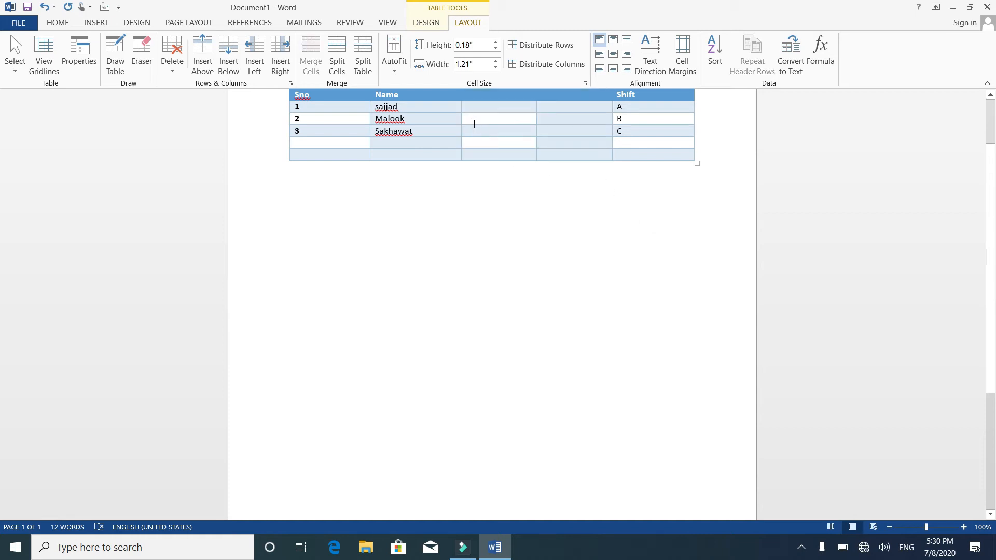
click(364, 52)
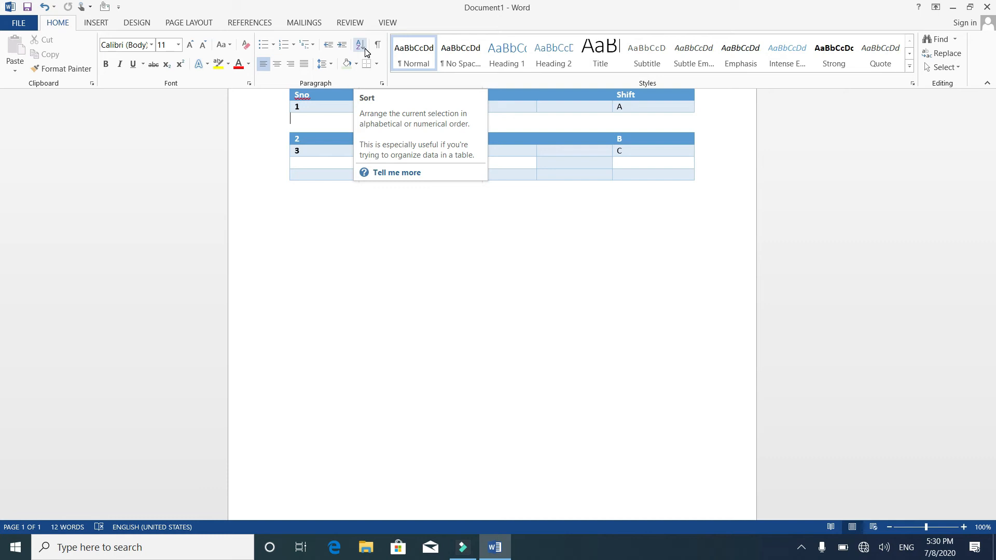
click(564, 137)
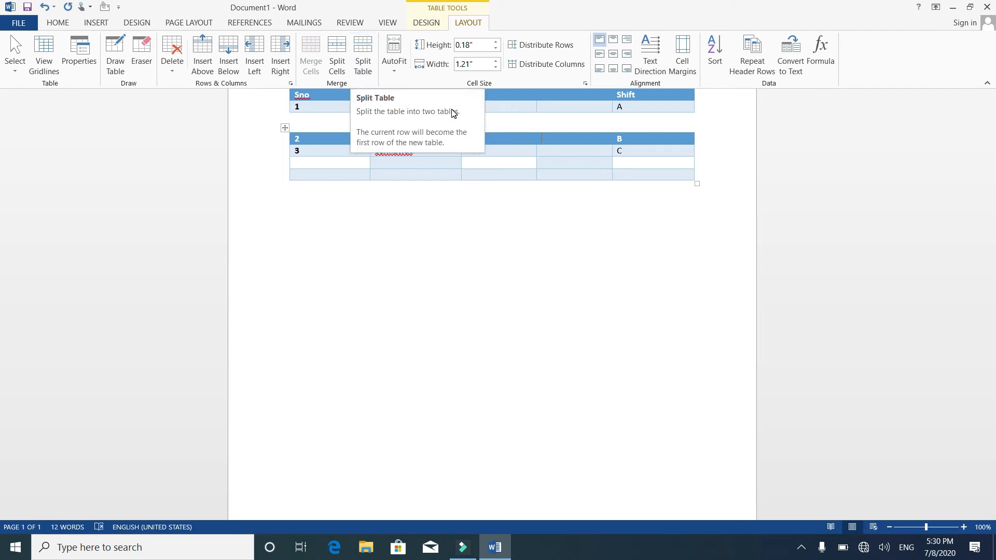
click(505, 108)
key(ctrl+z)
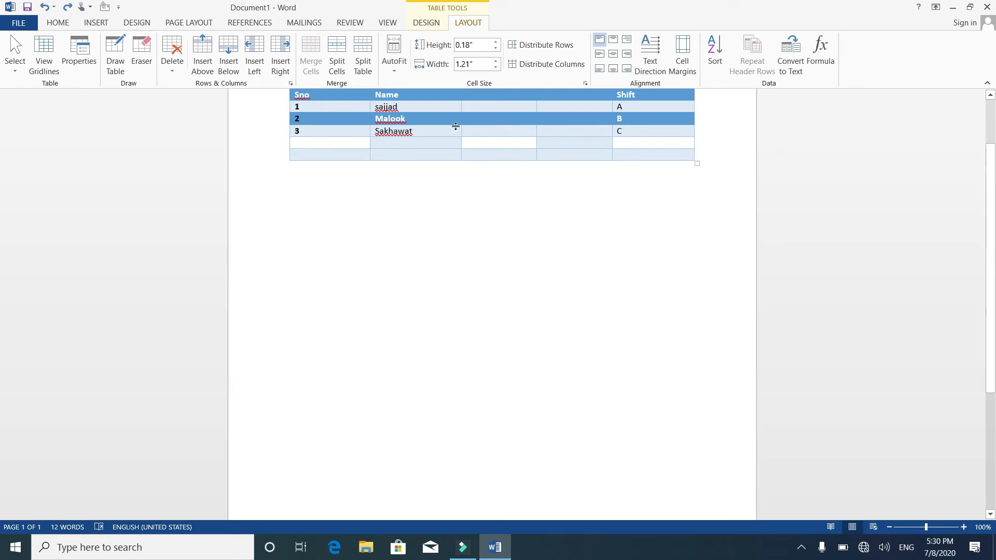
key(ctrl+z)
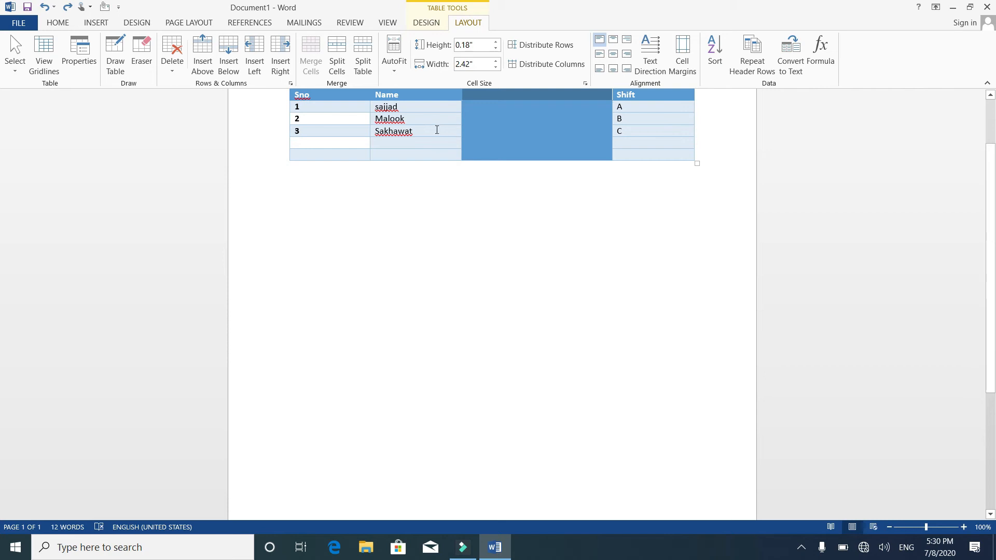
Step: AutoFit the table to its contents, then AutoFit it to the window width
click(436, 129)
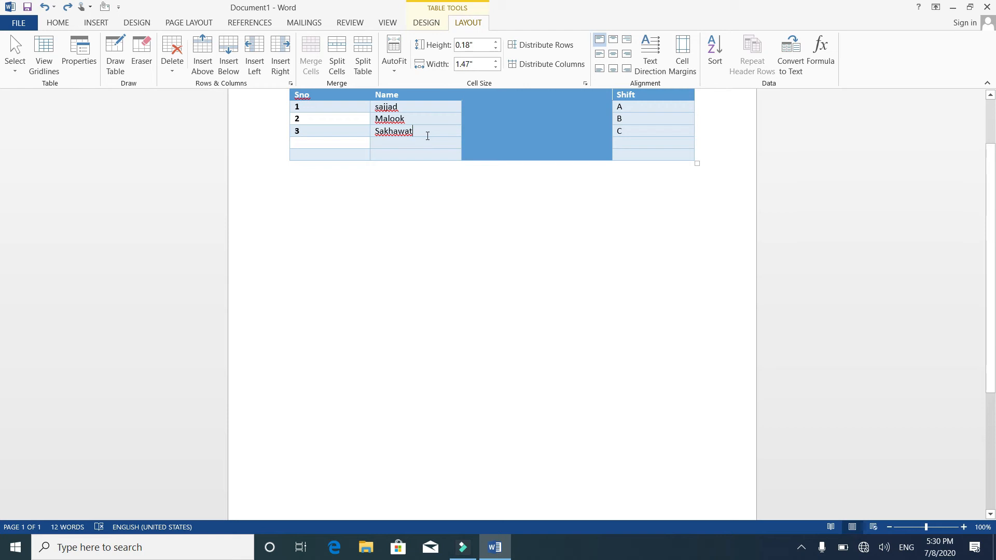
click(396, 68)
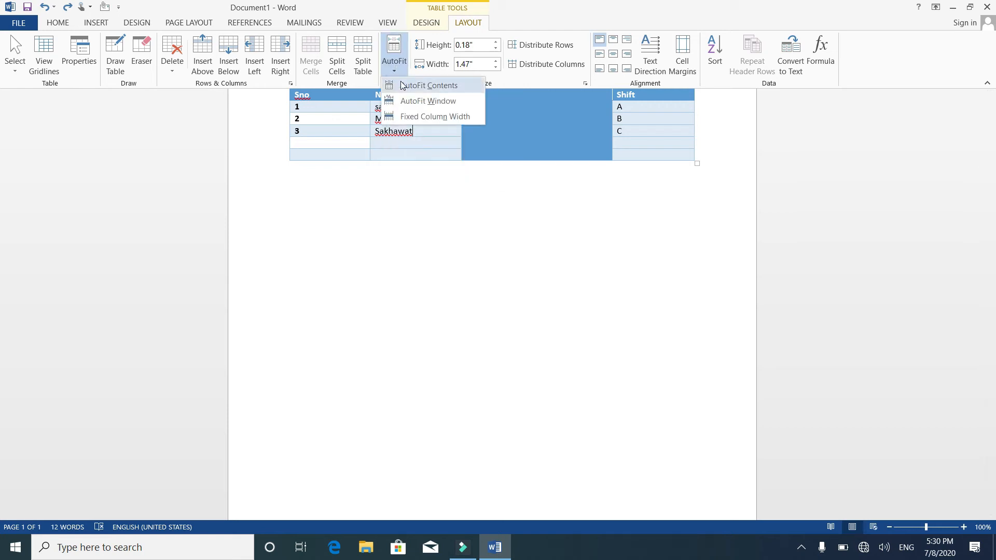
click(404, 86)
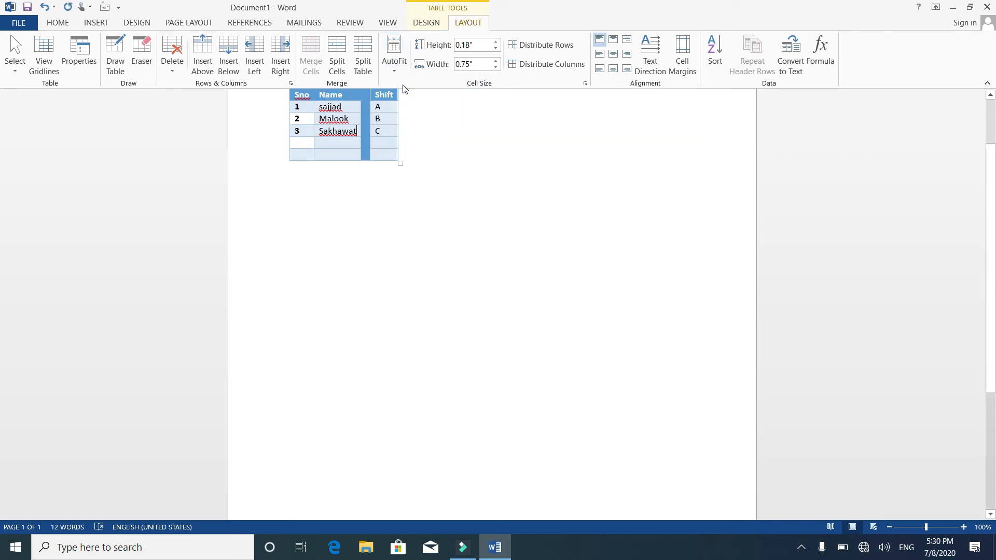
click(367, 108)
click(394, 71)
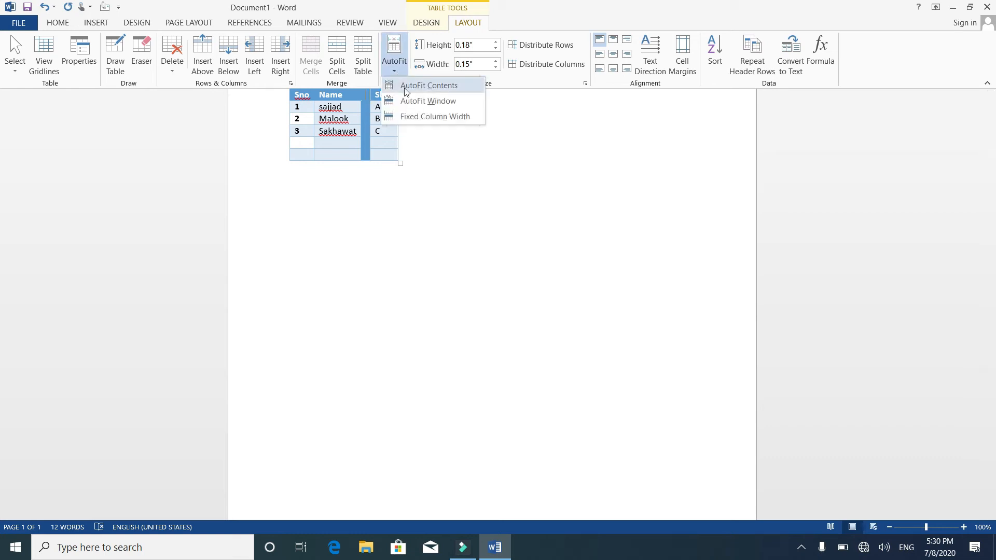
click(409, 100)
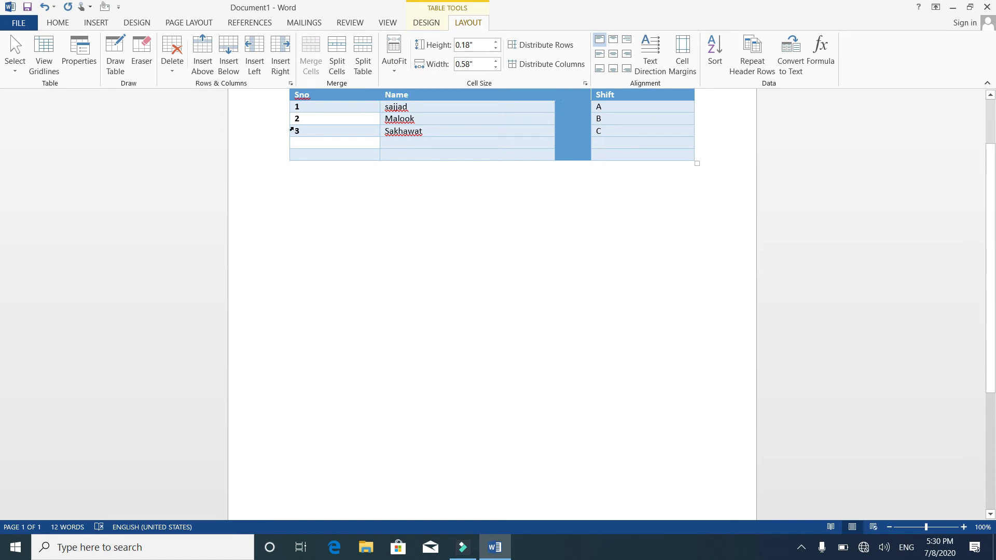
Step: Set the table to fixed column width and enter the heading Course in the merged cell
click(399, 67)
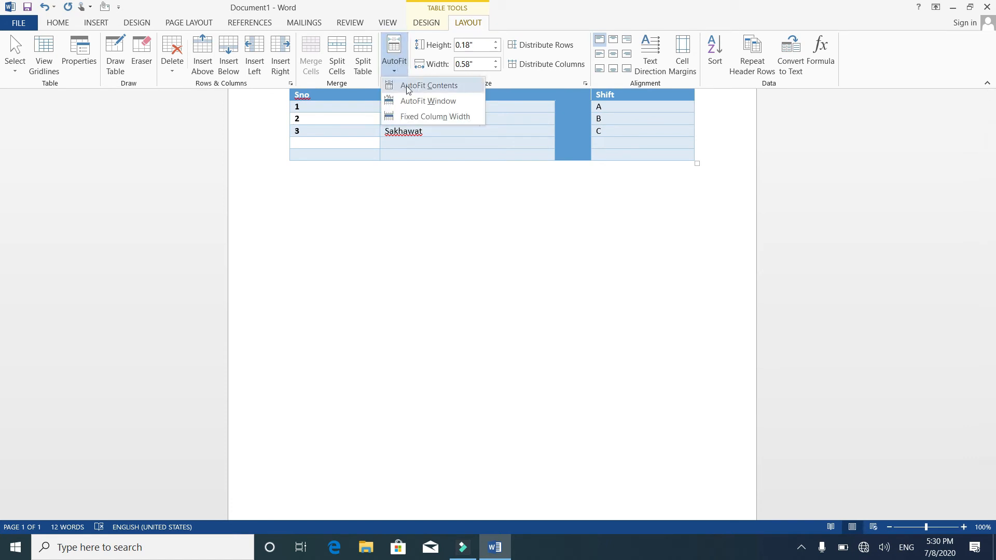
click(413, 115)
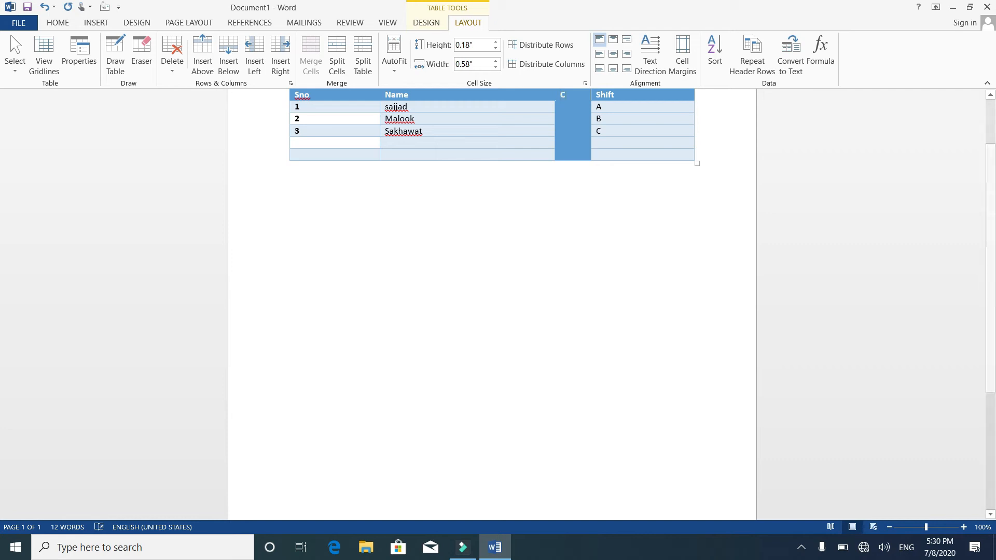
text(Course)
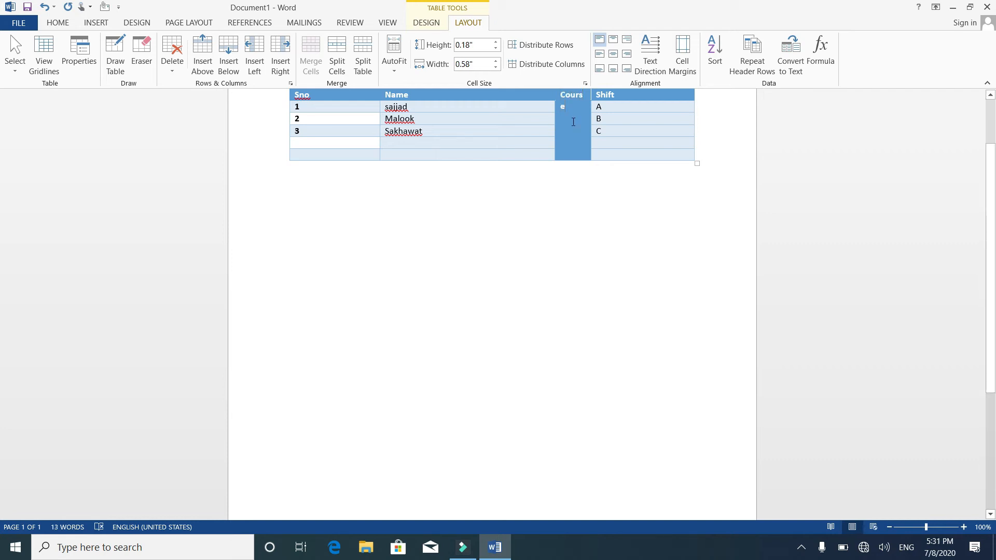
Step: AutoFit the table to its contents with the Course heading in place, then stretch it to the window width
click(394, 73)
click(399, 83)
click(394, 72)
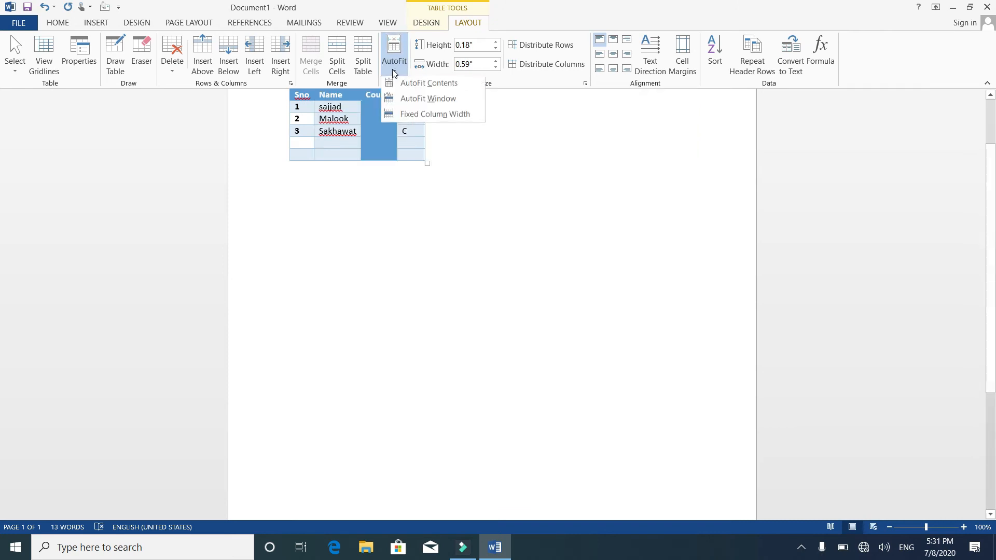
click(405, 98)
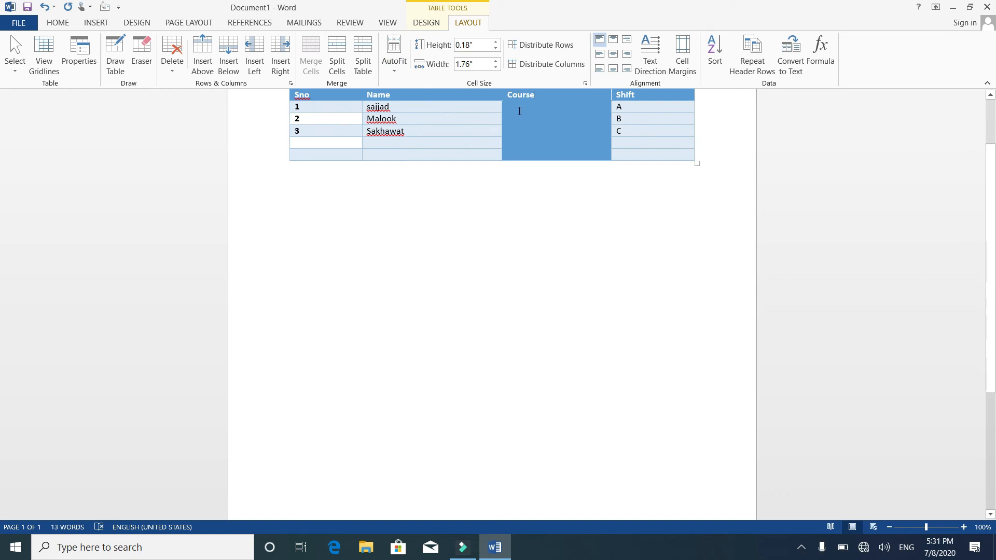
Step: Split the merged Course cell into 2 columns and 6 rows, then deselect the new cells
click(343, 71)
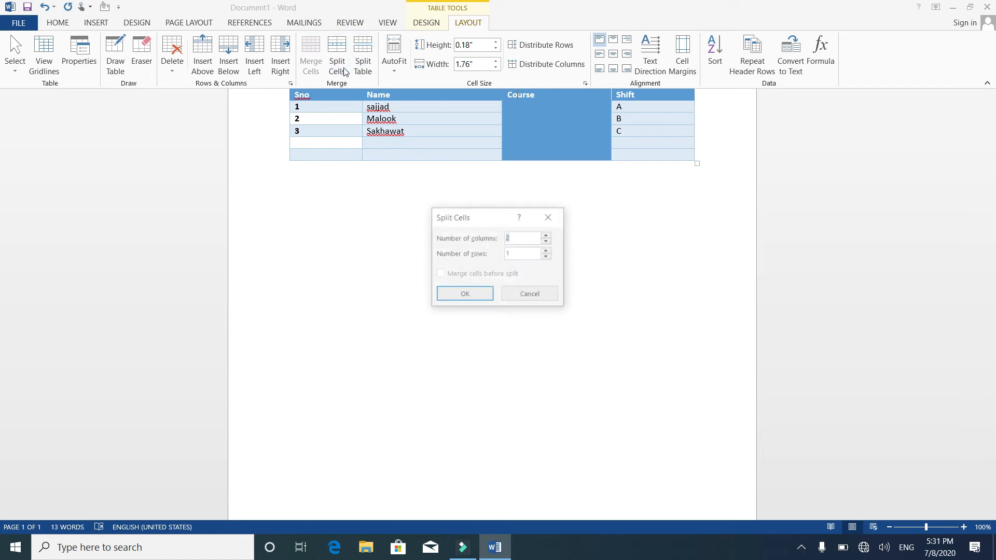
click(513, 255)
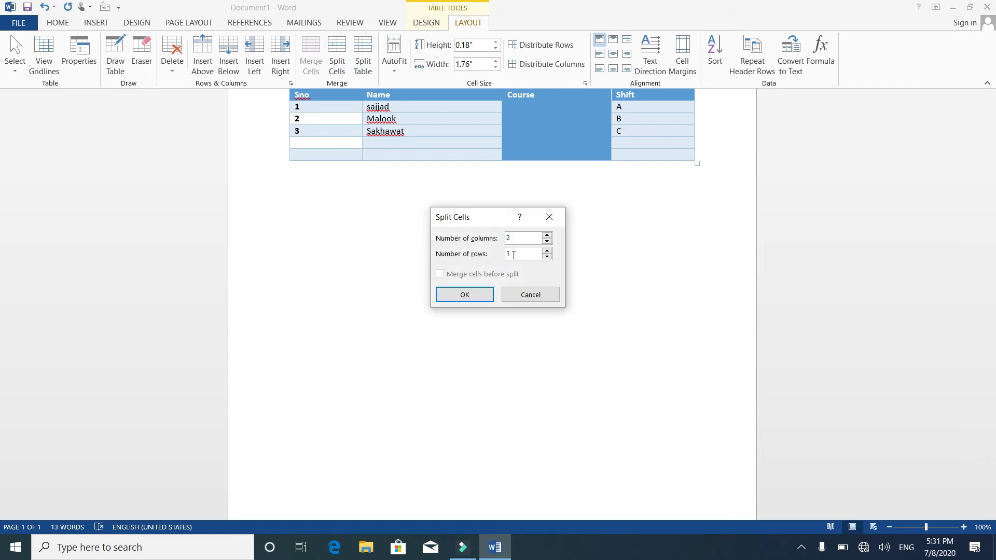
text(6)
key(Return)
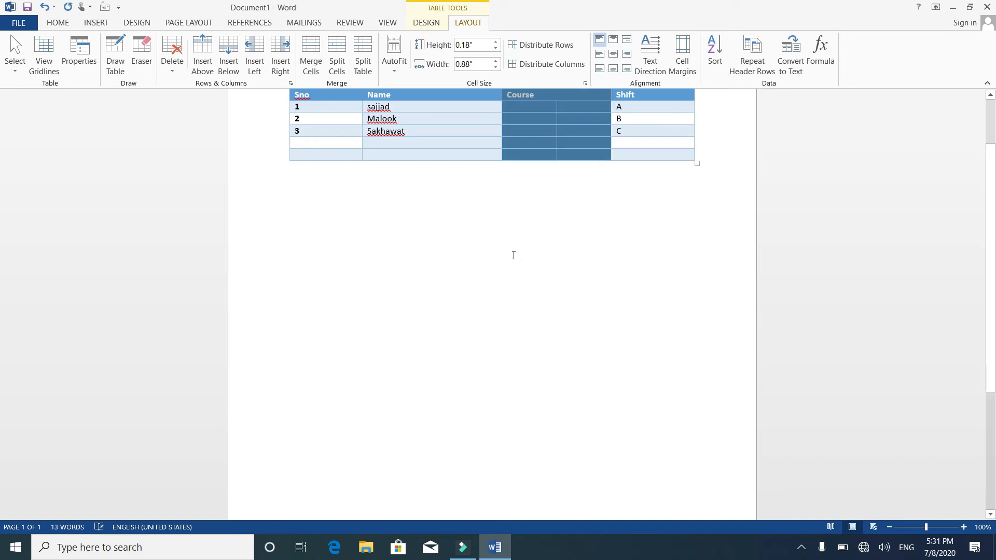
click(573, 163)
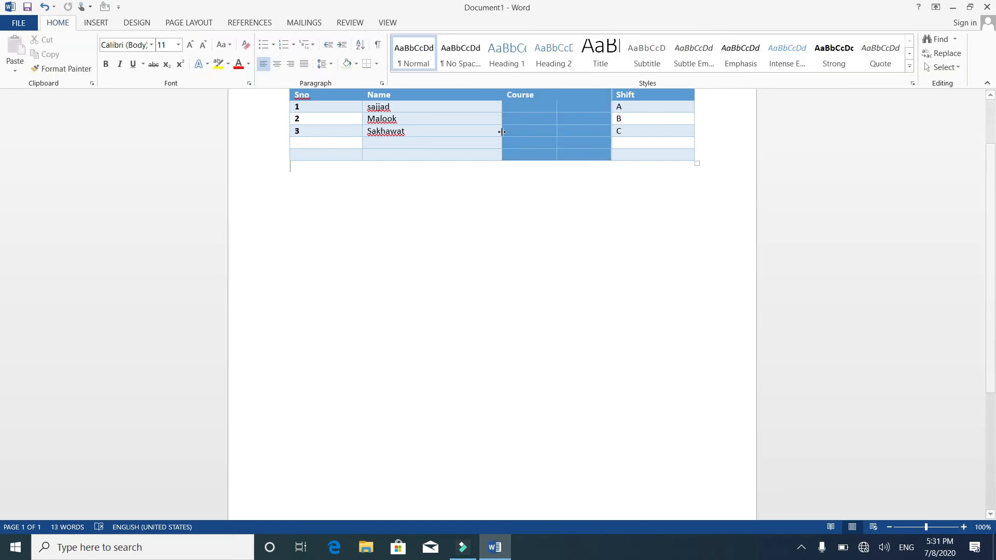
Step: Add five blank lines below the text in row 2's Name cell, then delete them all
click(468, 133)
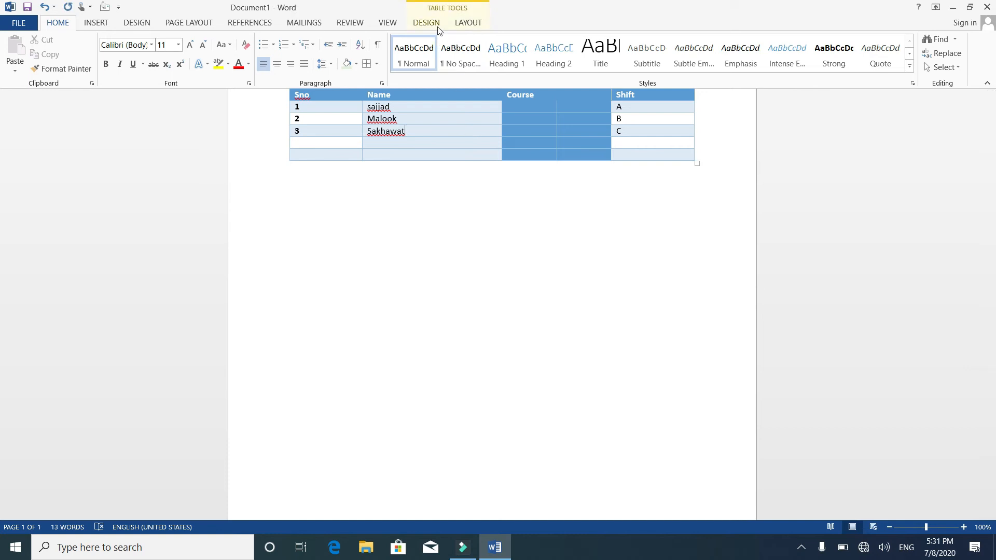
click(468, 24)
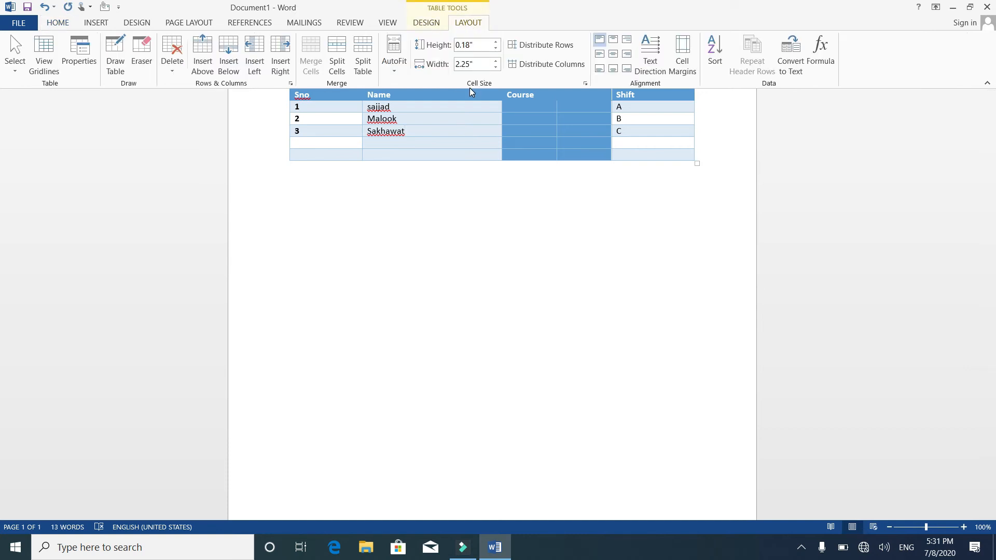
click(429, 121)
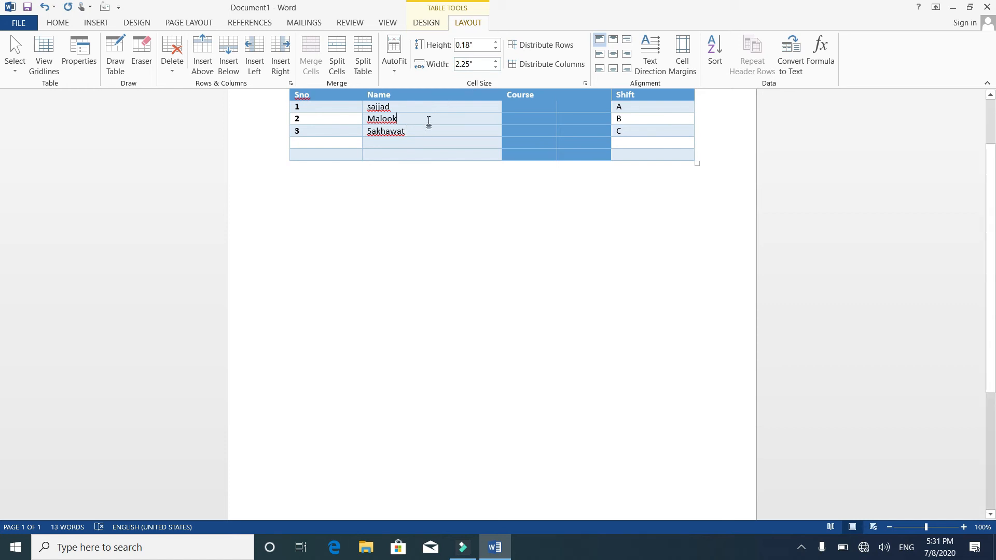
key(Return)
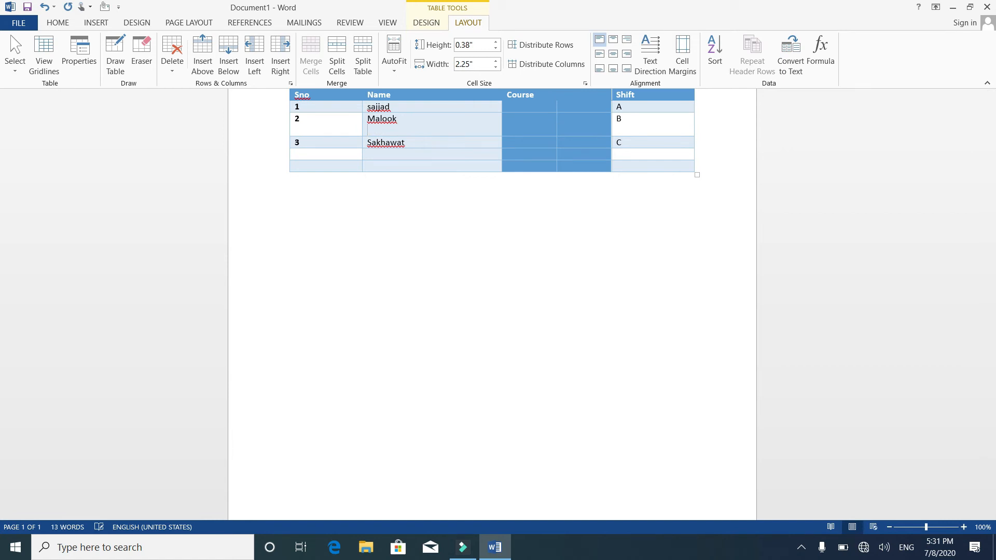
key(Return)
key(Return)
key(Return)
key(Return)
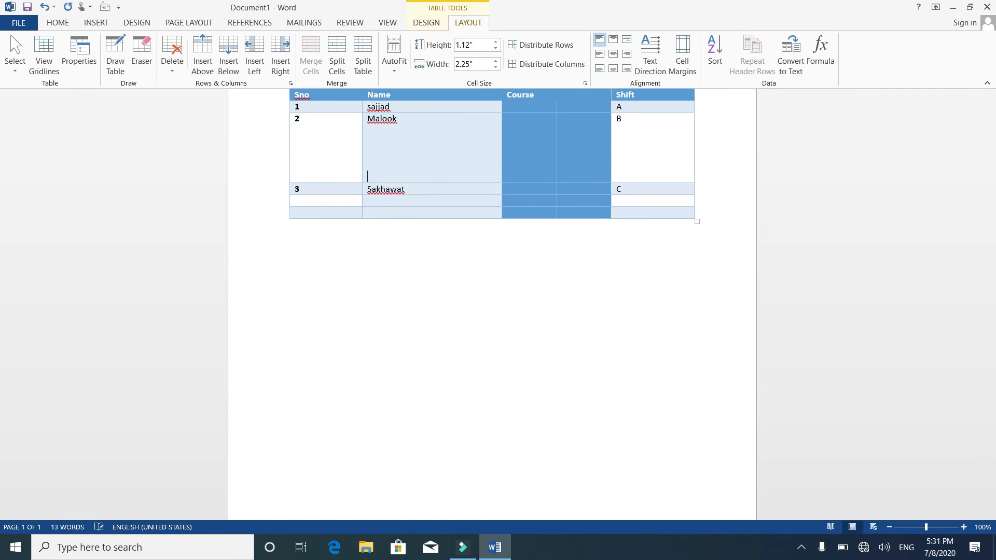
key(BackSpace)
key(BackSpace)
key(BackSpace)
key(BackSpace)
key(BackSpace)
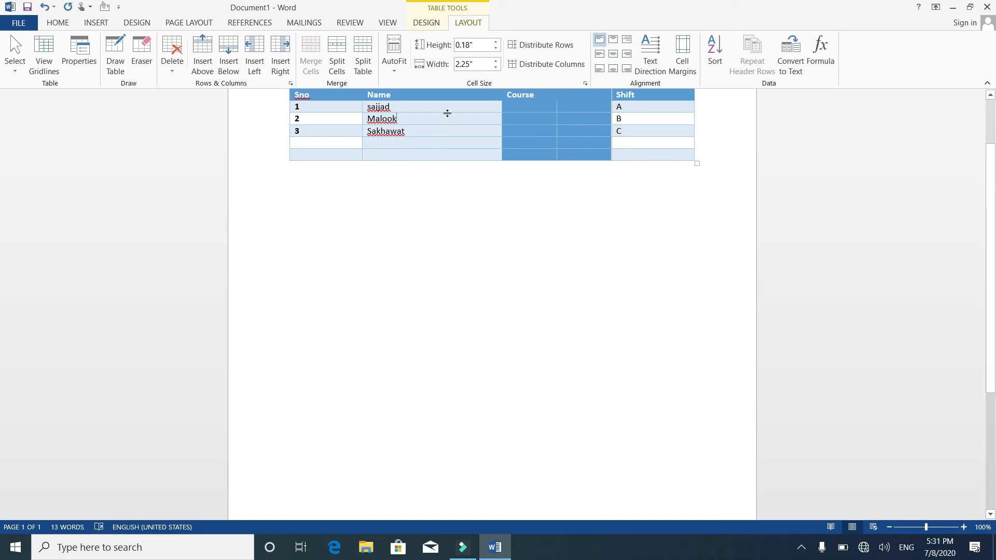
Step: Adjust the height of the row numbered 2 up and down, ending at 0.2"
click(496, 42)
click(497, 42)
click(497, 42)
click(496, 43)
click(497, 48)
click(497, 48)
click(497, 48)
click(497, 49)
click(497, 49)
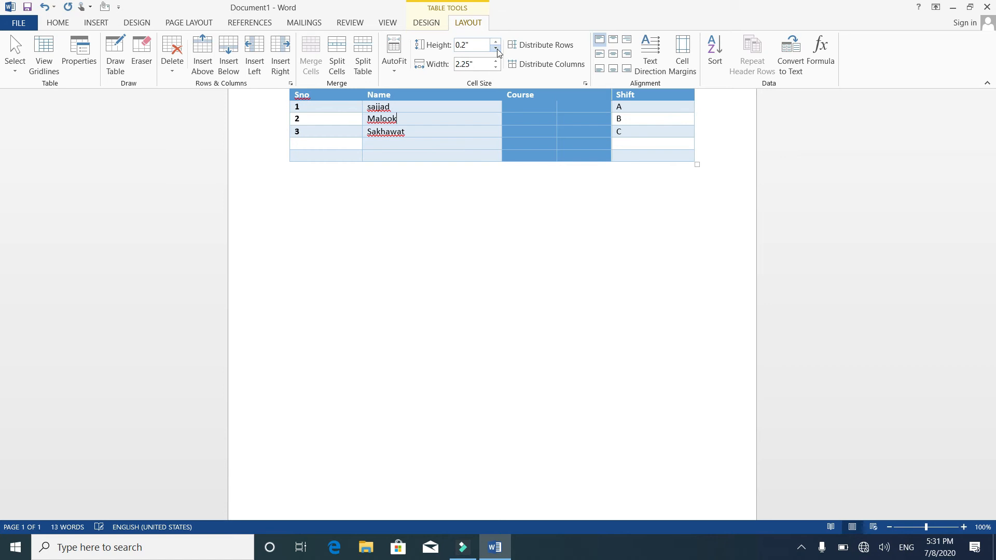
Step: Adjust the width of the first column under Course, ending at 0.9"
click(532, 118)
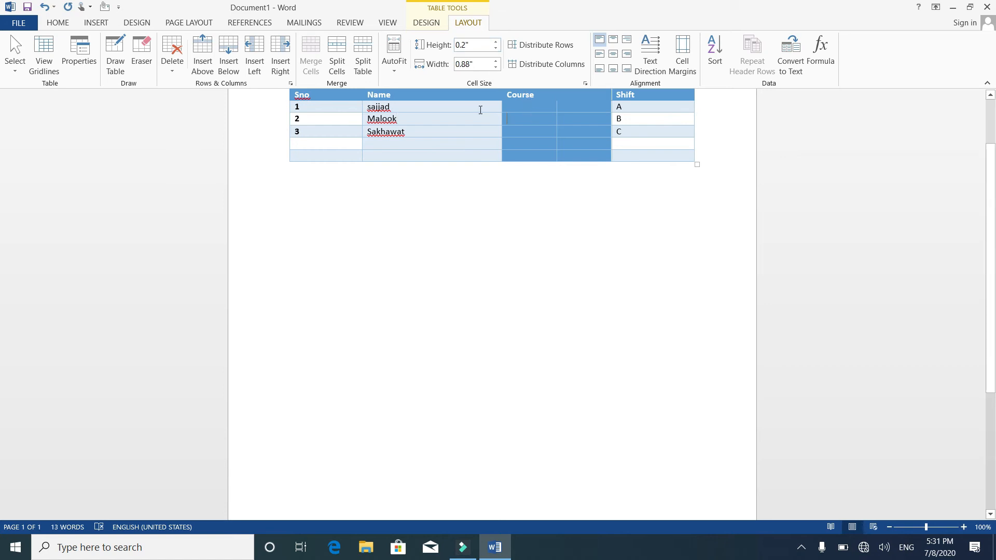
click(496, 61)
click(496, 60)
click(496, 61)
click(496, 61)
click(496, 61)
click(496, 69)
click(496, 68)
click(496, 68)
click(495, 68)
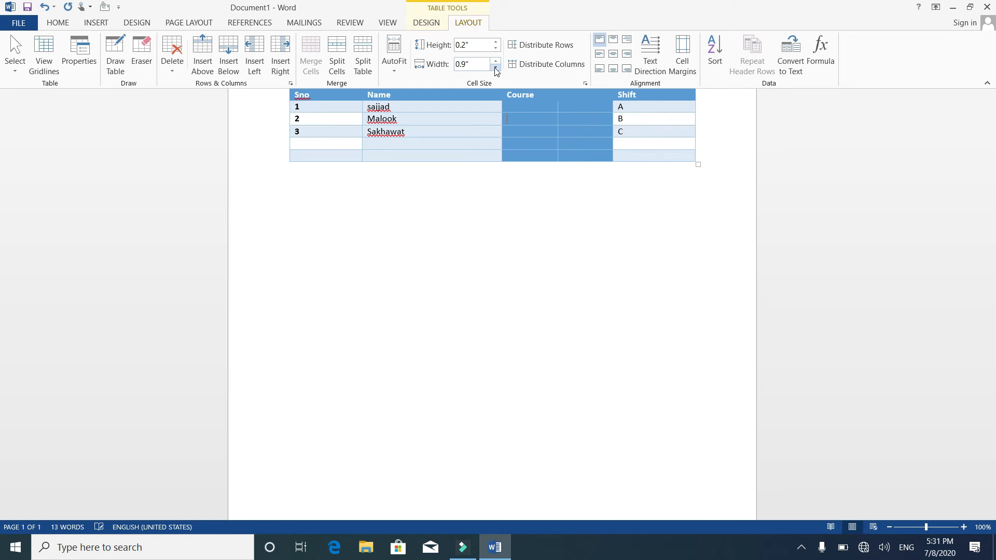
Step: Distribute the table's rows and columns evenly
click(530, 46)
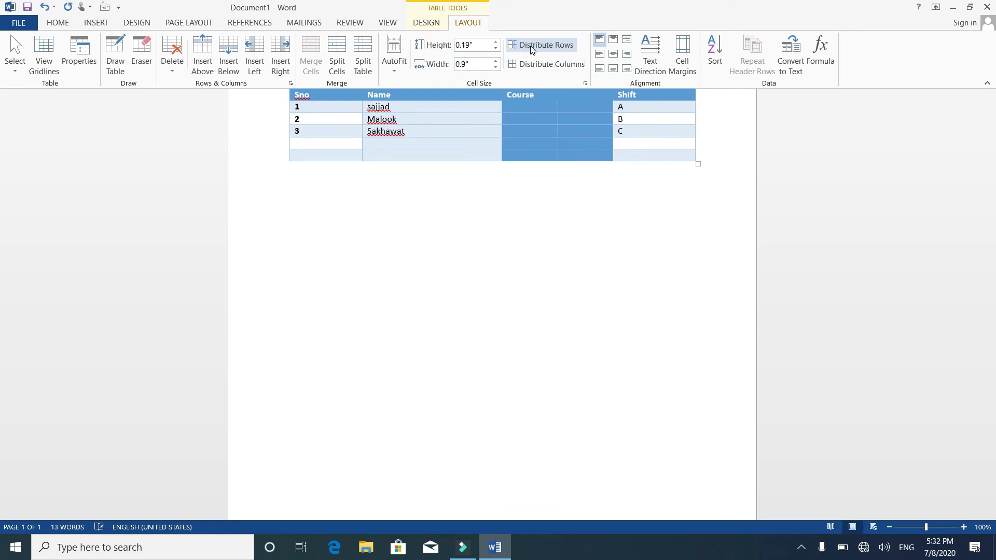
click(537, 67)
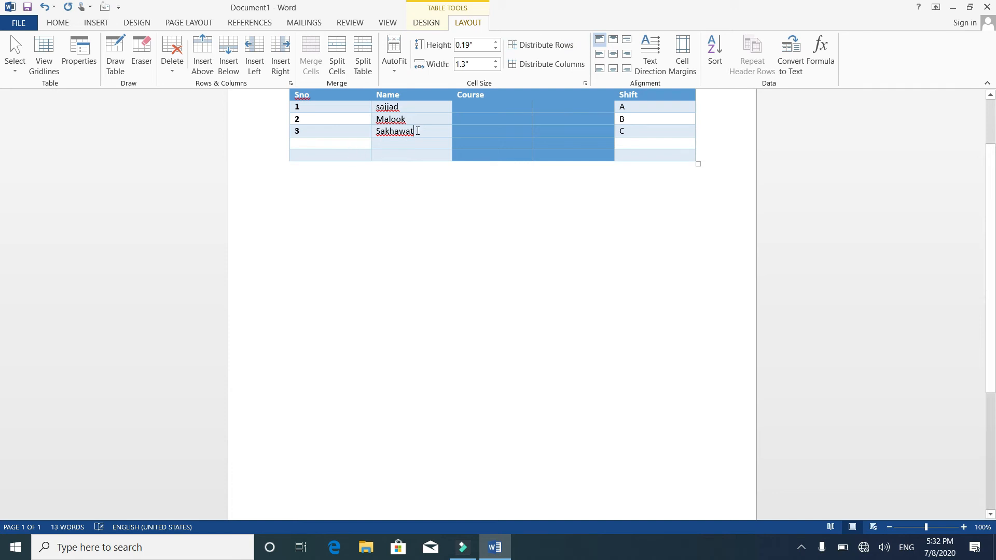
Step: Add three blank lines below the text in row 3's Name cell, then undo them
key(Return)
key(Return)
key(Return)
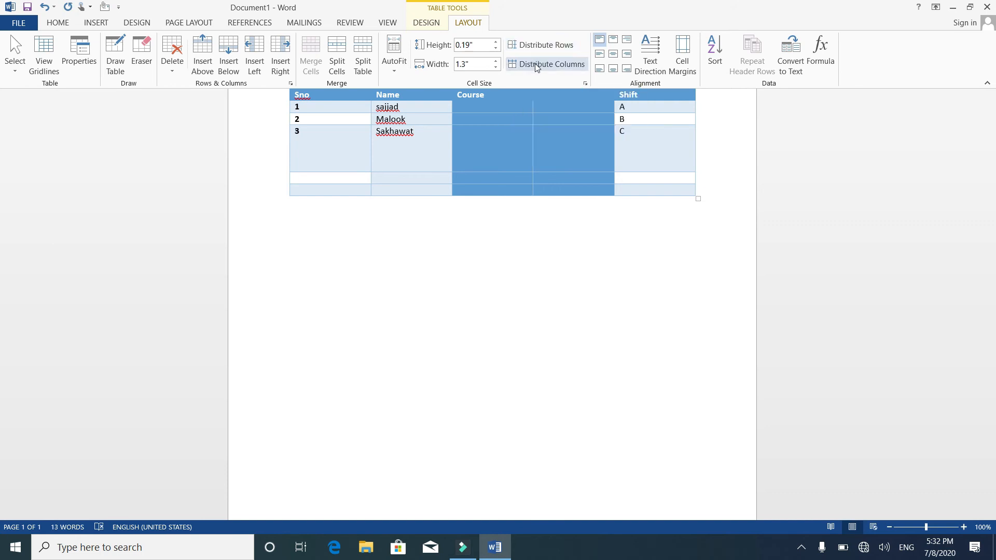
key(ctrl+z)
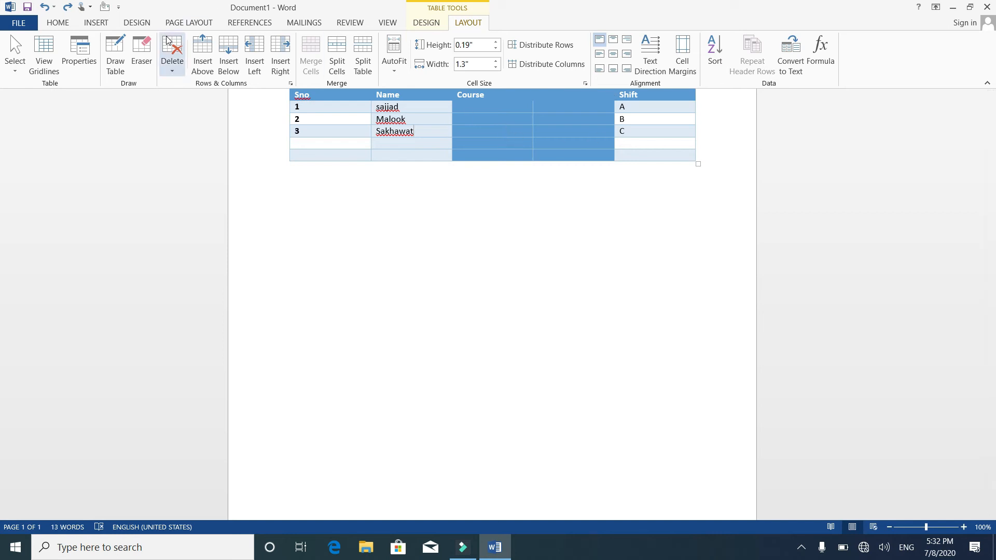
Step: Draw a single-cell table about 2.93" wide and 2.18" high below the existing table and enter "Ms Office" in it
click(111, 62)
mouse_move(322, 240)
mouse_down()
mouse_move(478, 300)
mouse_move(506, 378)
mouse_up()
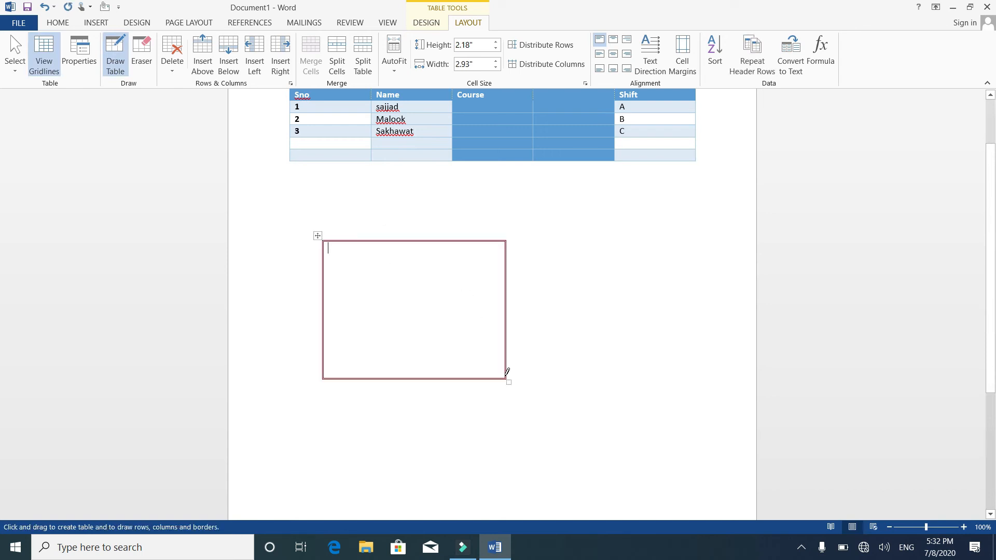
text(M)
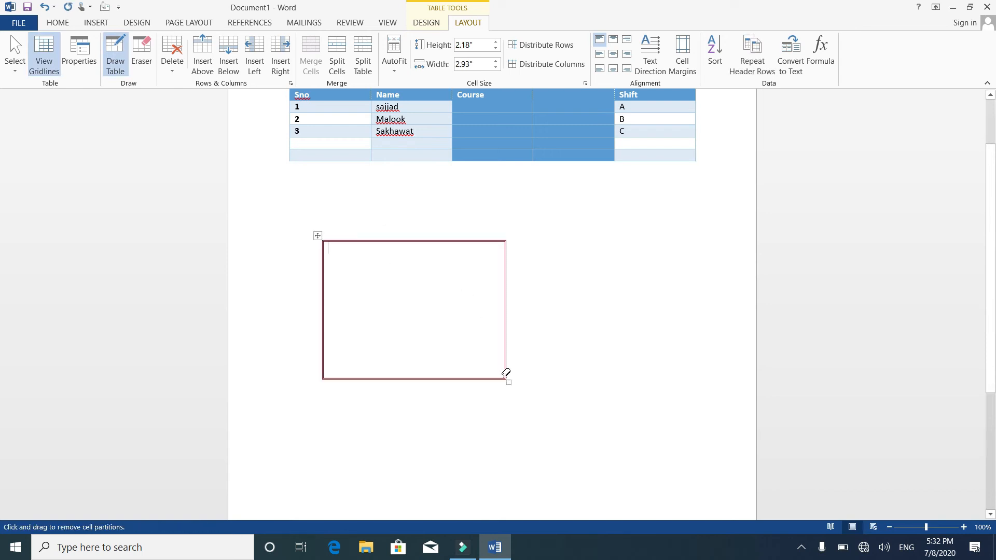
text(s Office)
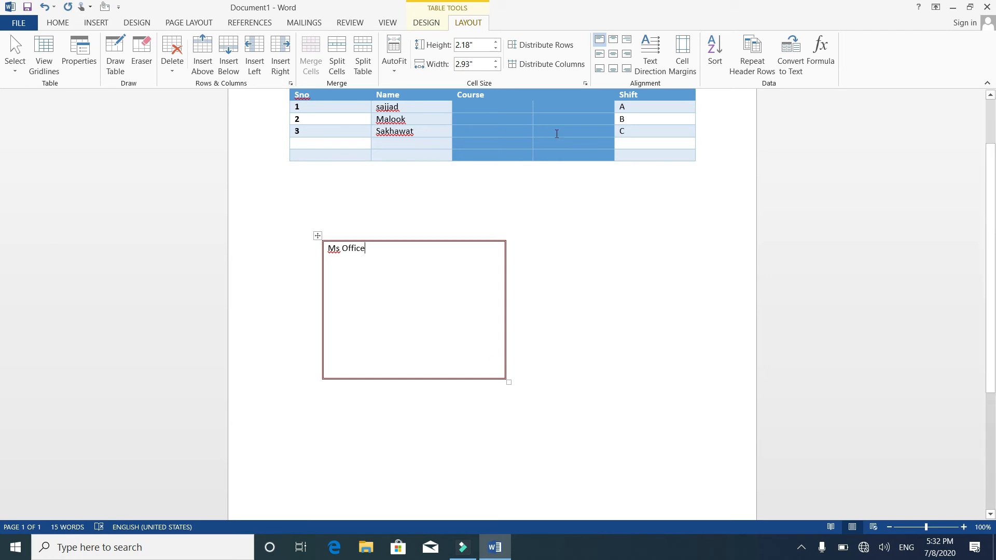
Step: Cycle the Ms Office cell's alignment through the top, middle and bottom positions, ending with Align Center
click(613, 40)
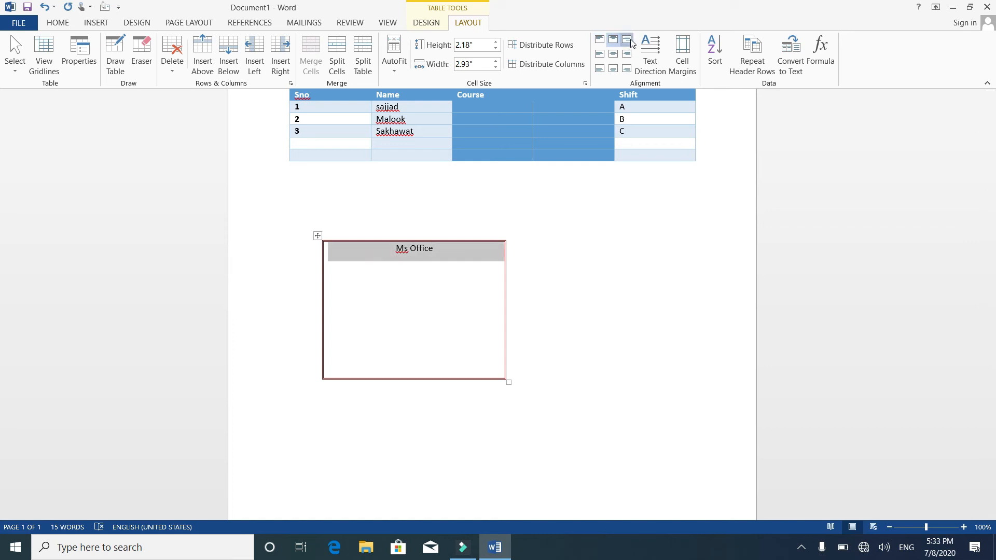
click(627, 40)
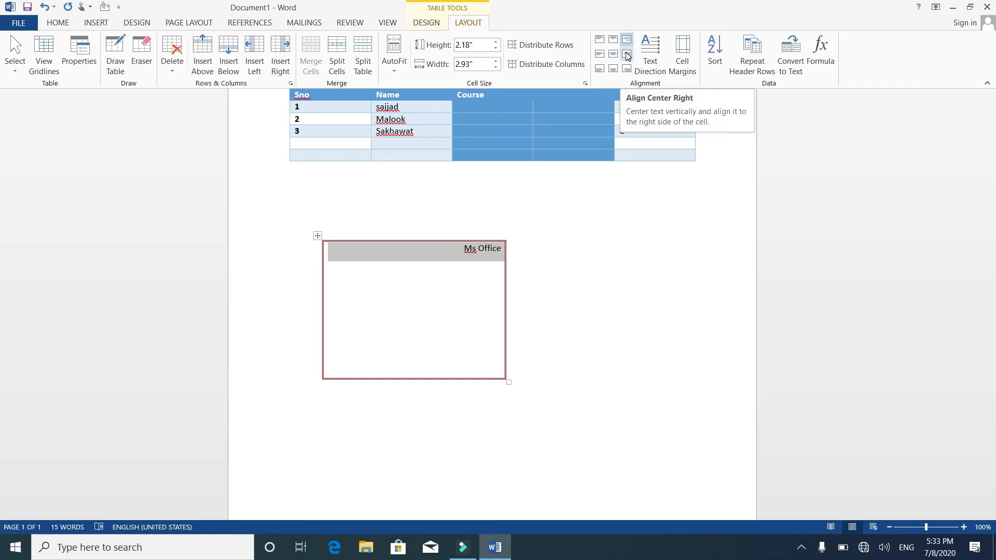
click(627, 55)
click(613, 55)
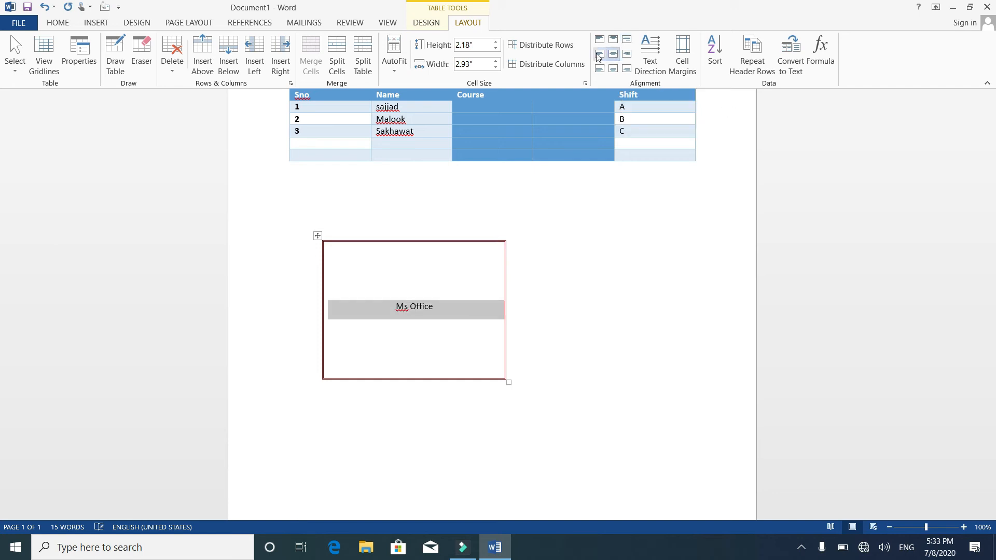
click(598, 55)
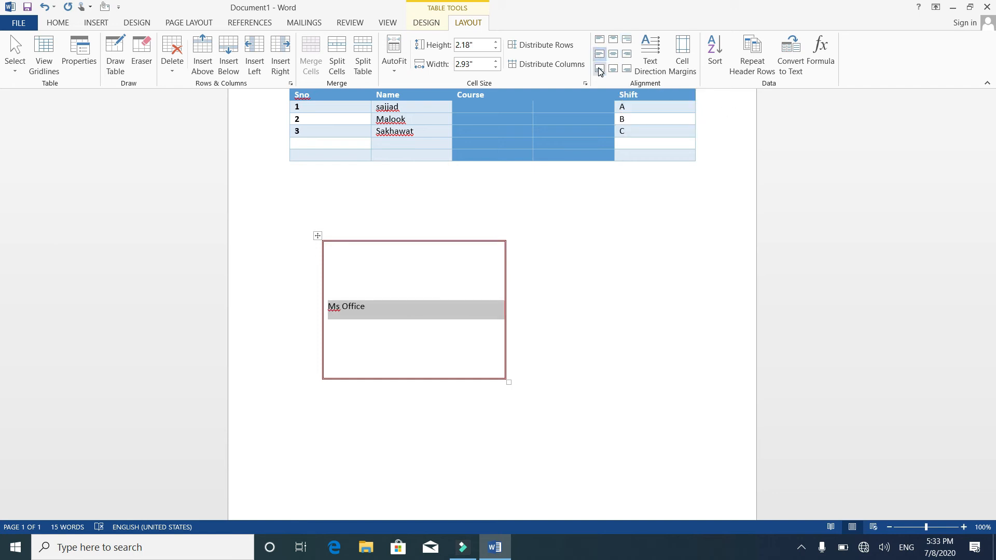
click(599, 70)
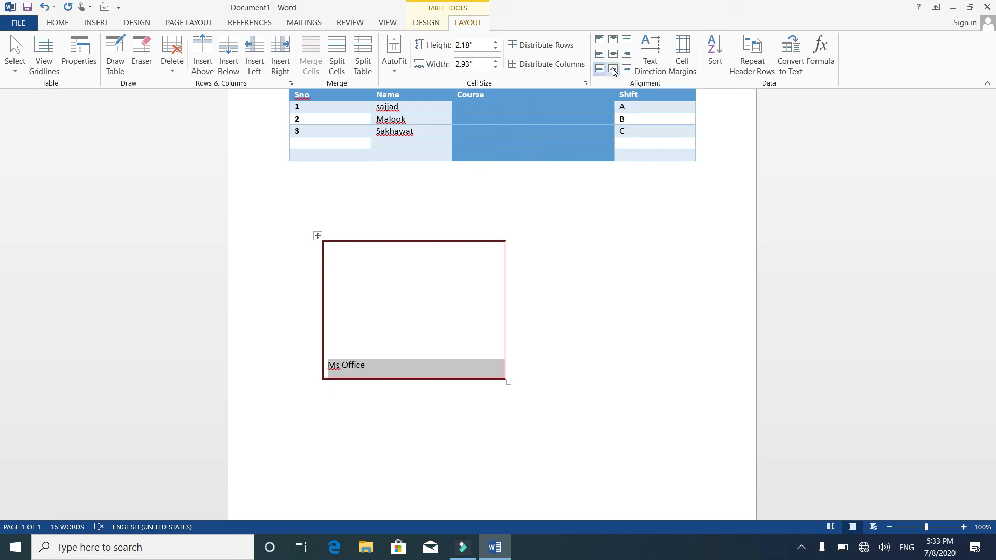
click(613, 69)
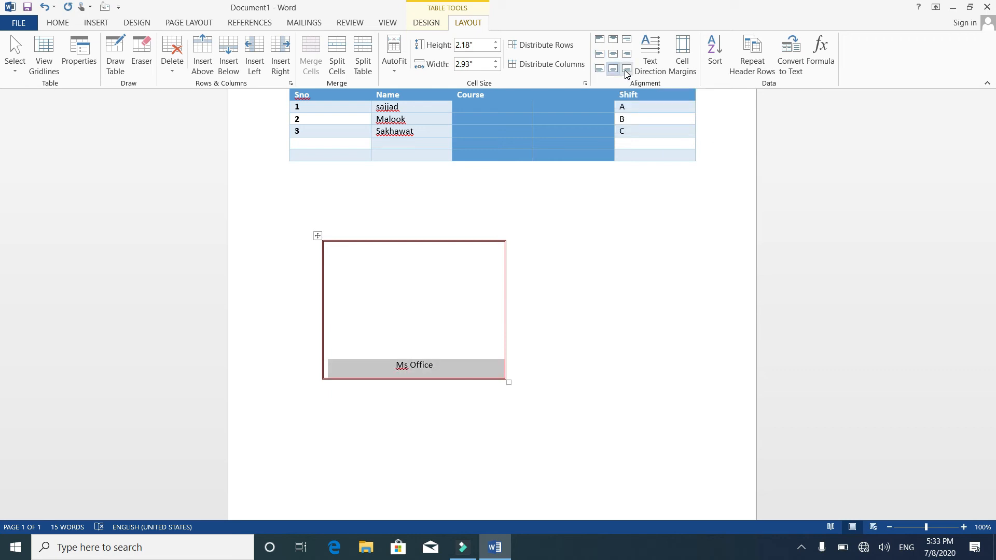
click(626, 71)
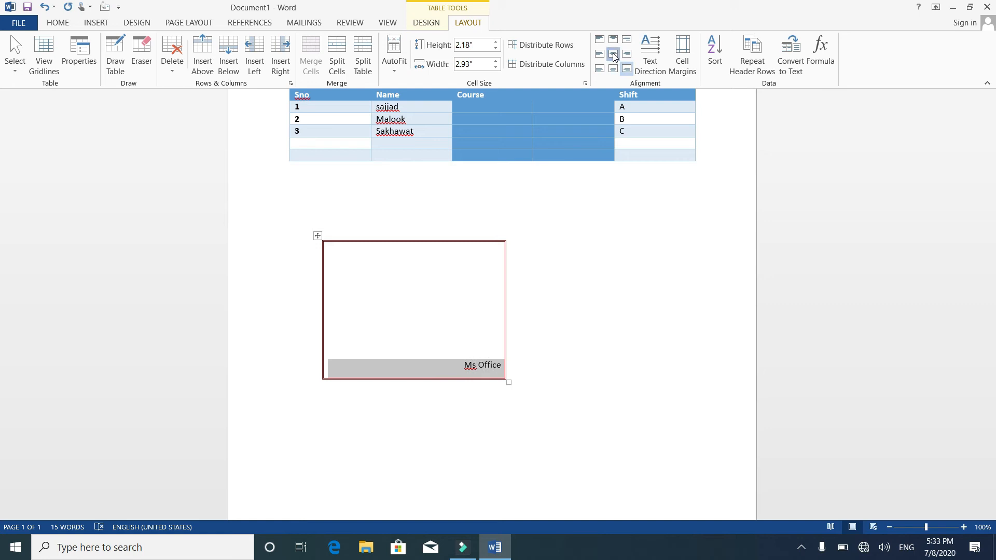
click(613, 54)
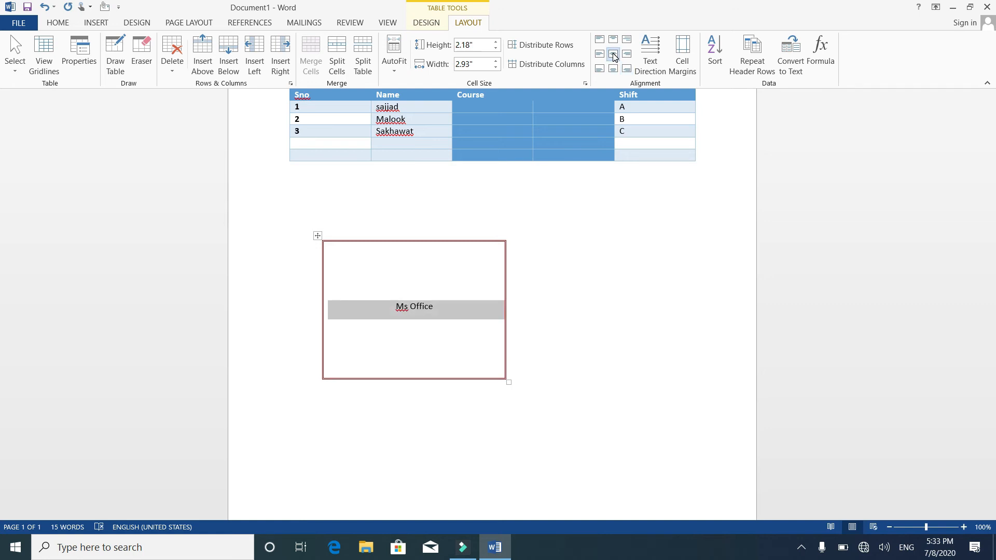
Step: Rotate the Ms Office cell's text direction through the vertical orientations and back to horizontal
click(653, 52)
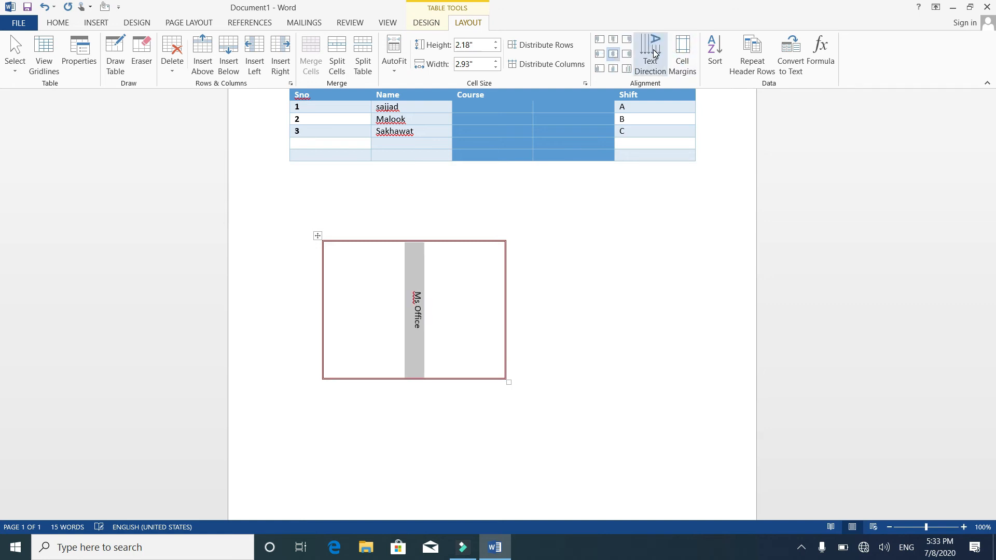
click(654, 54)
click(654, 54)
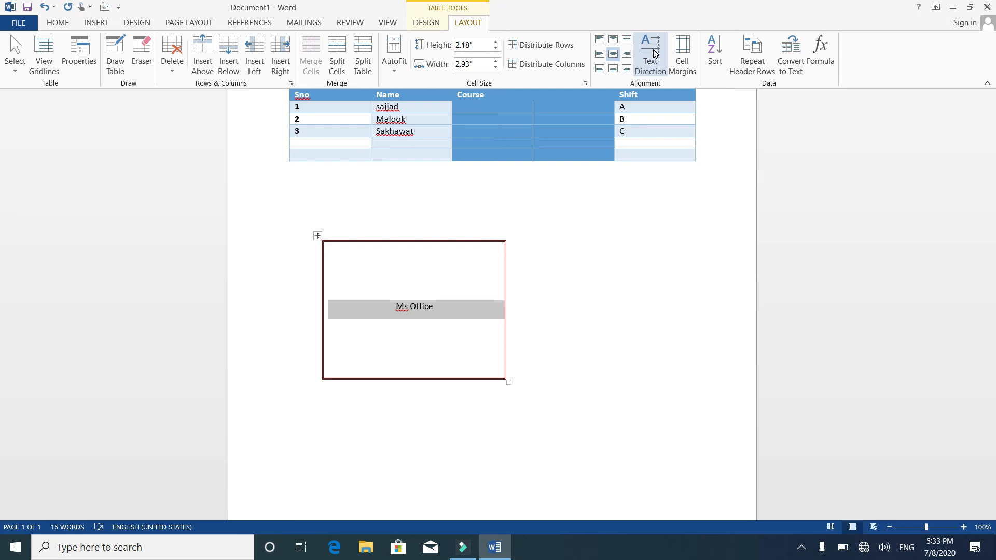
Step: Increase the drawn table's default top cell margin by two increments
click(679, 57)
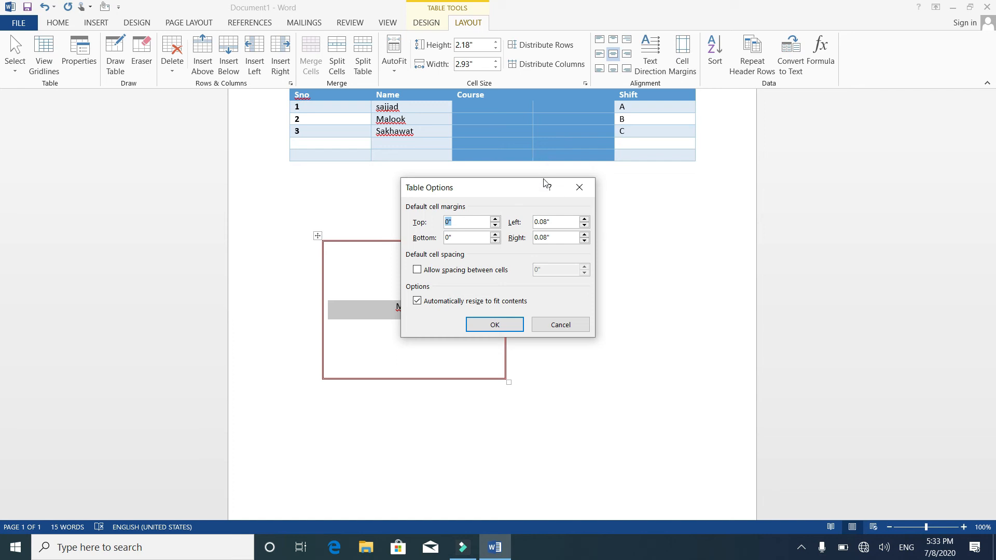
click(494, 220)
click(495, 220)
click(495, 325)
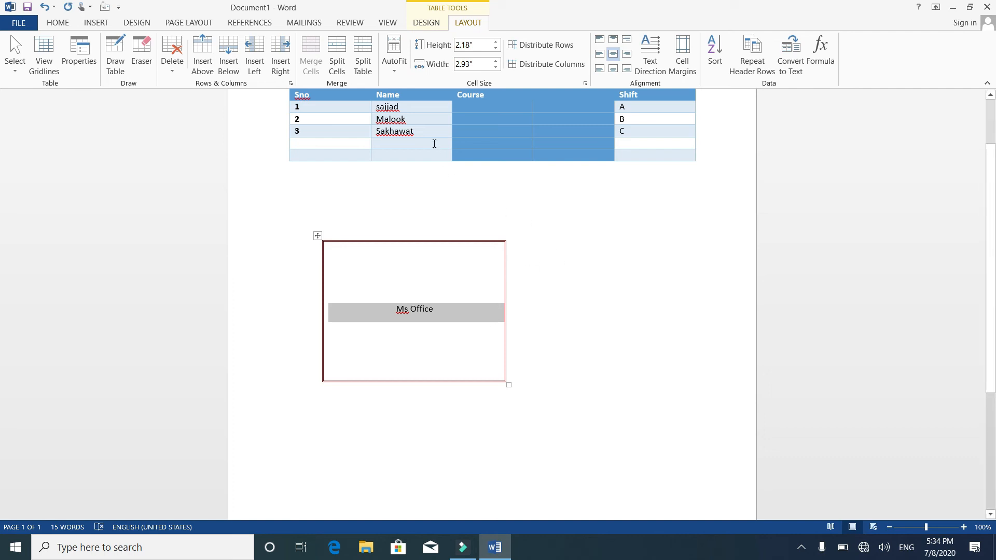
Step: Sort the upper table by the Name column as text in ascending order, keeping the header row
click(427, 109)
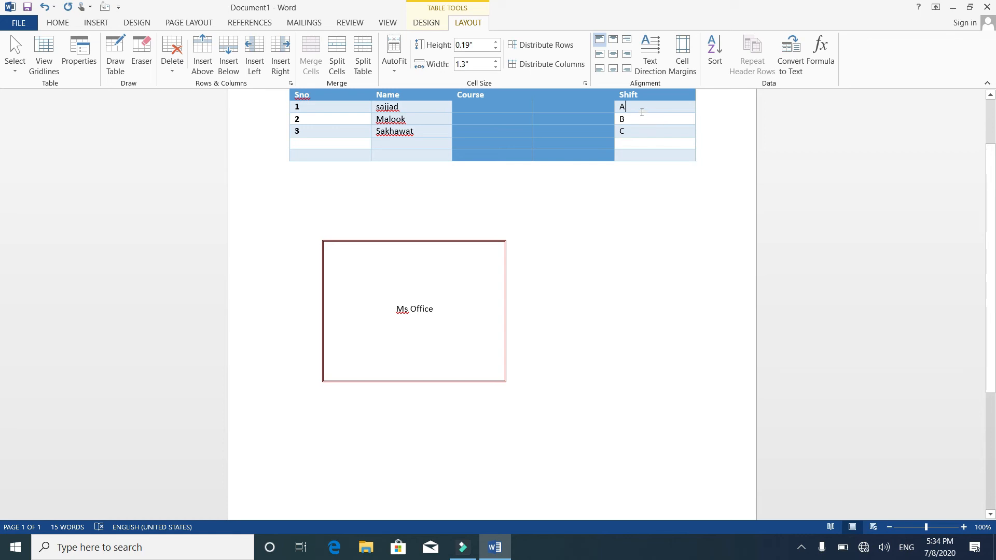
click(419, 111)
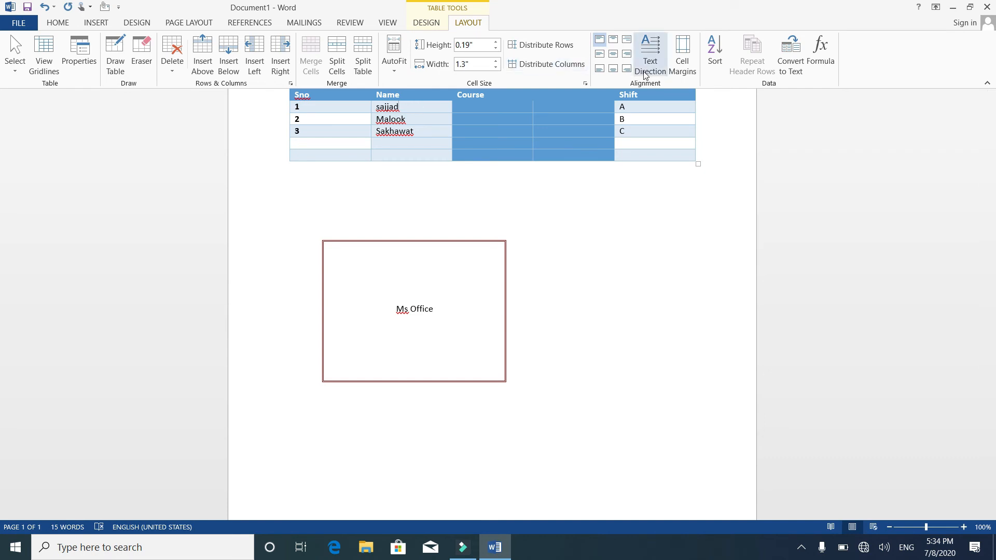
click(714, 59)
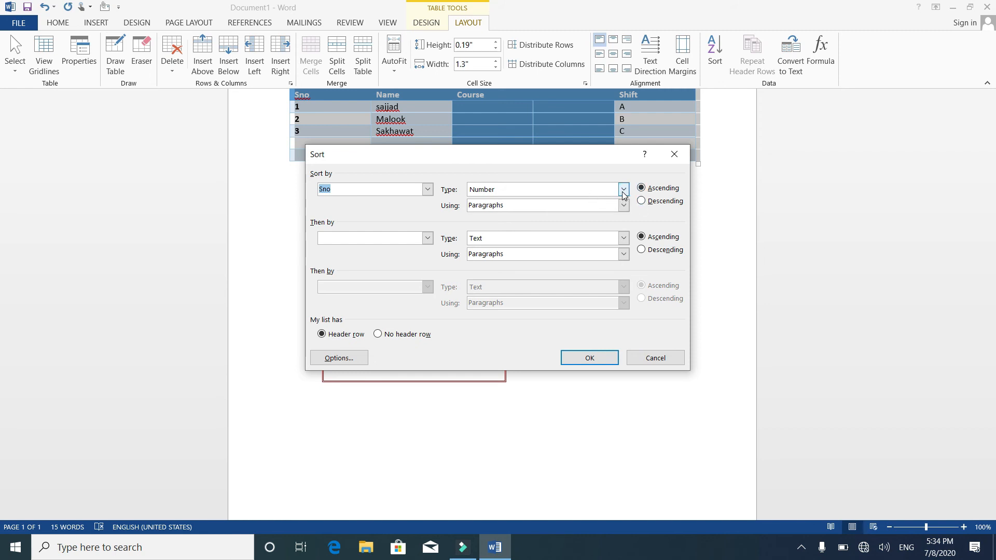
click(428, 189)
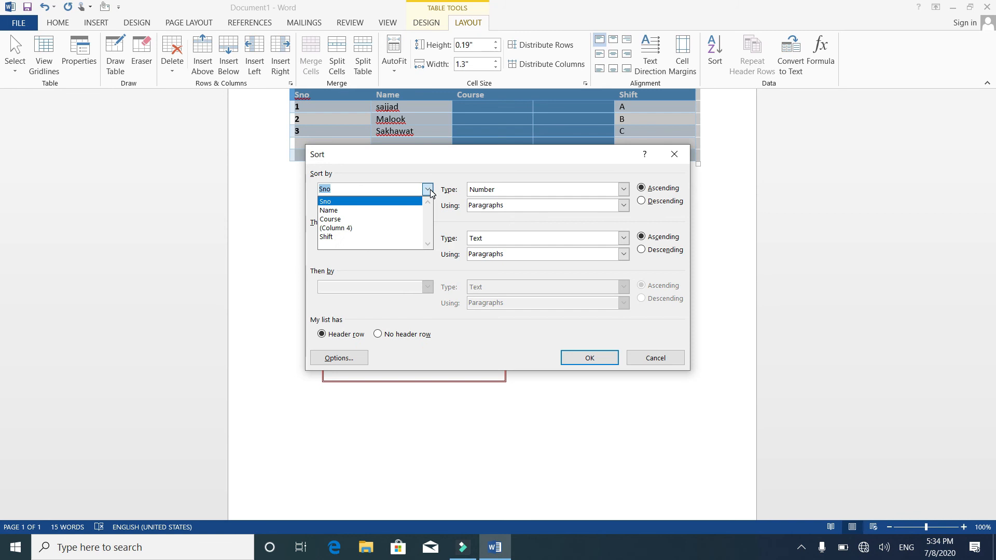
click(361, 210)
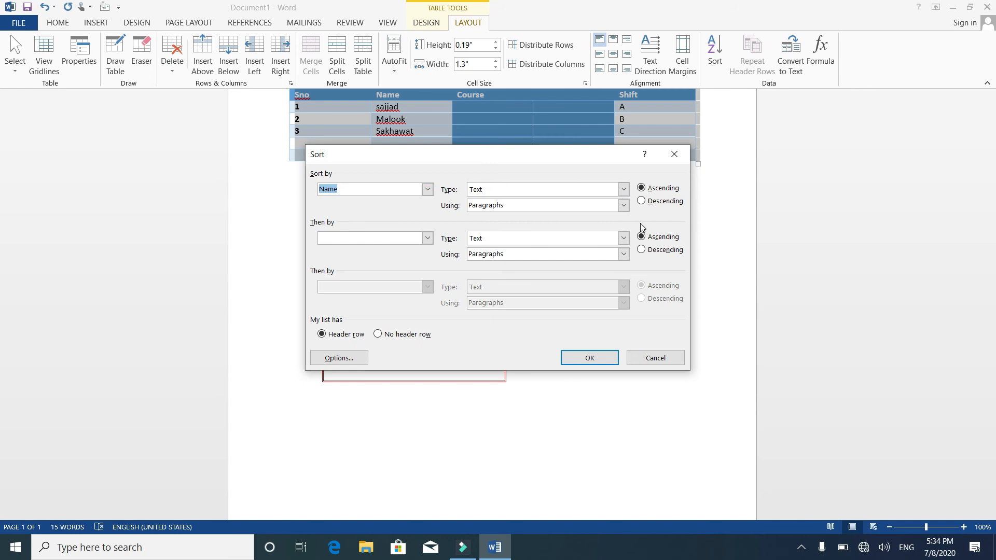
click(593, 363)
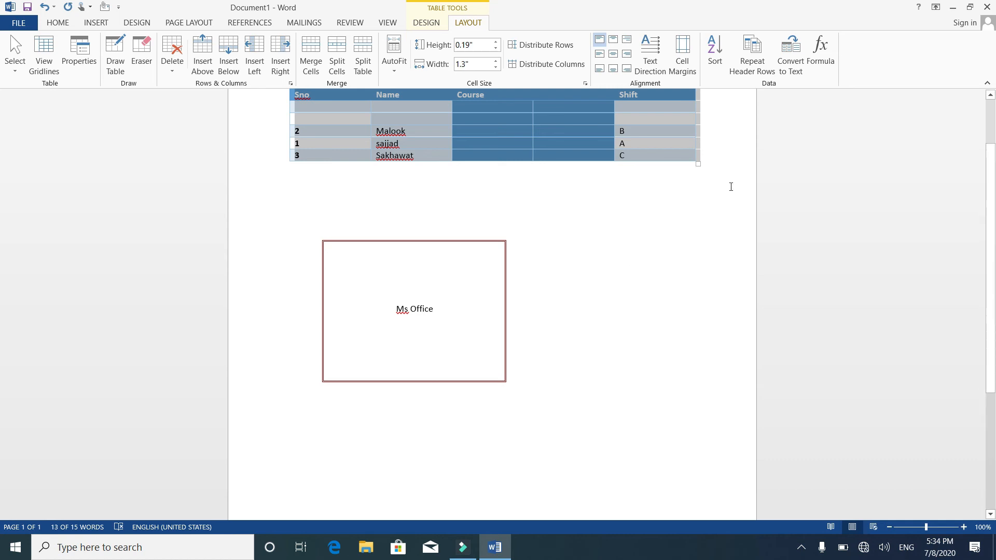
Step: Sort the upper table by the Sno column in ascending order
click(721, 54)
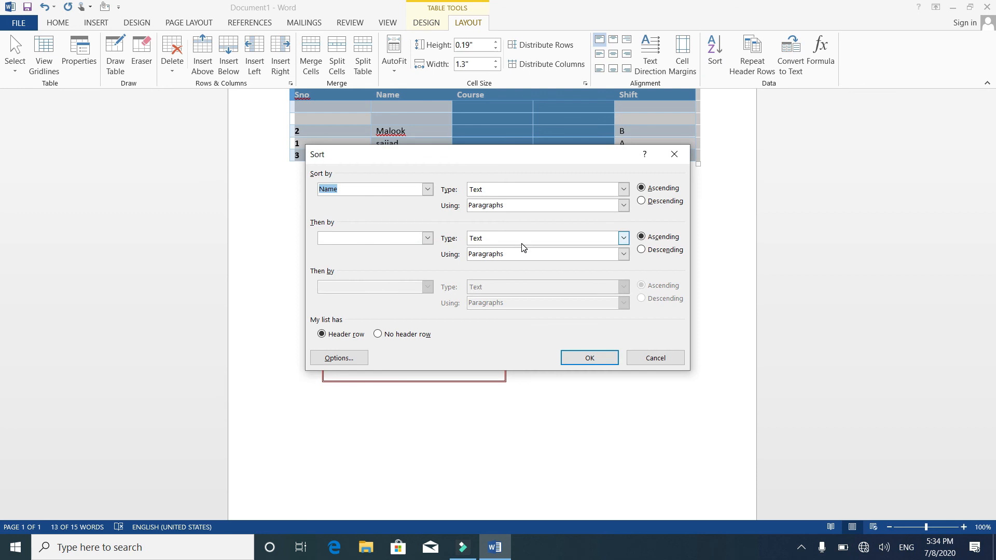
click(428, 190)
click(410, 202)
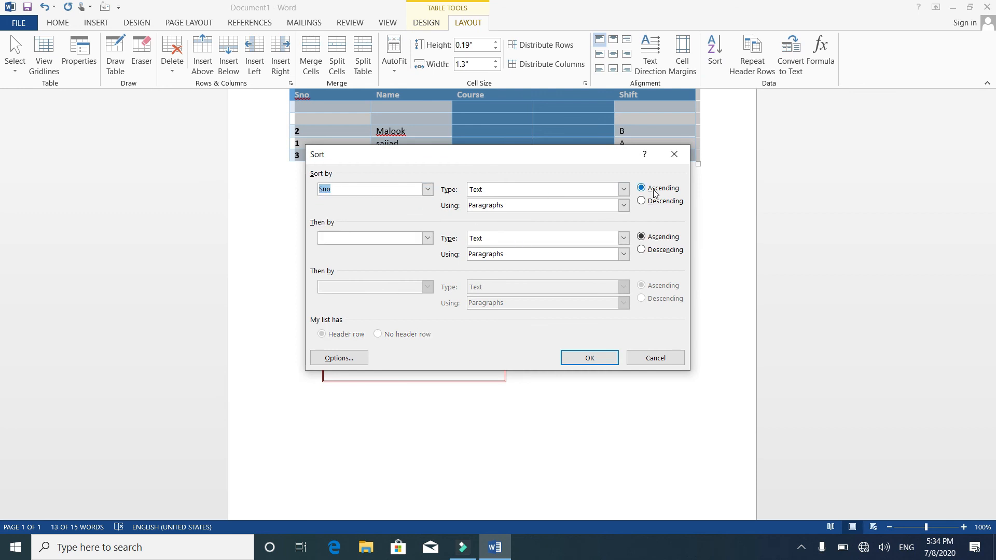
click(586, 357)
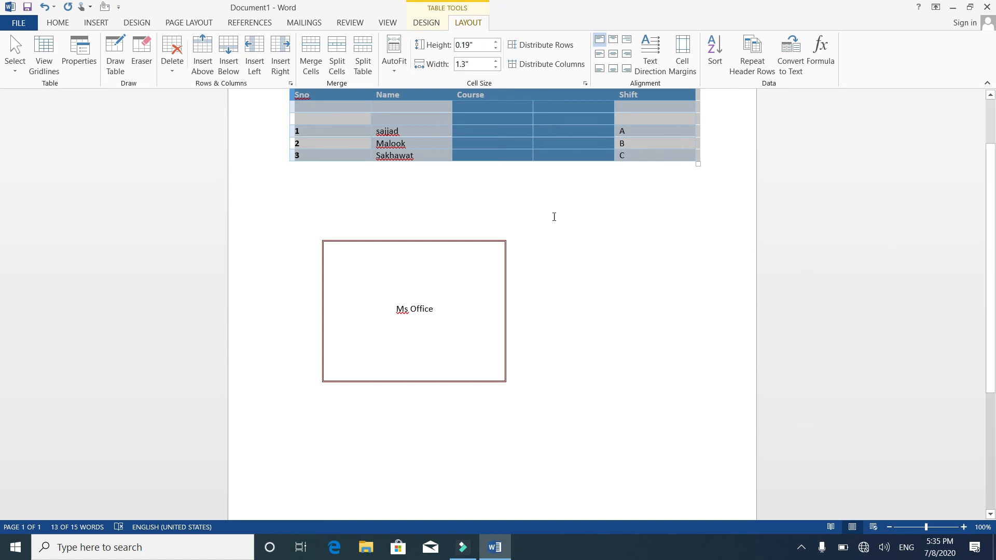
Step: Clear the Ms Office text from the drawn table and remove the whole table with the Eraser
click(482, 325)
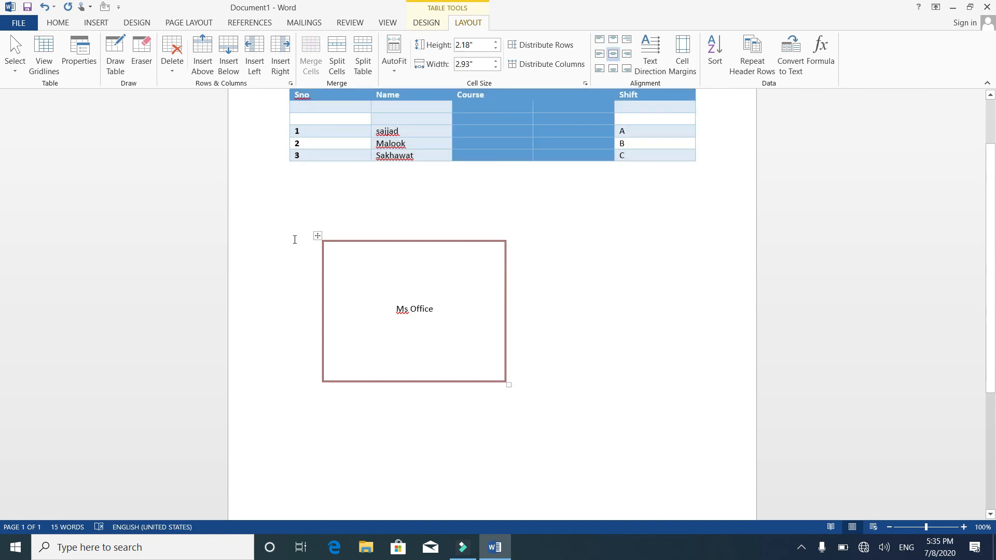
click(322, 242)
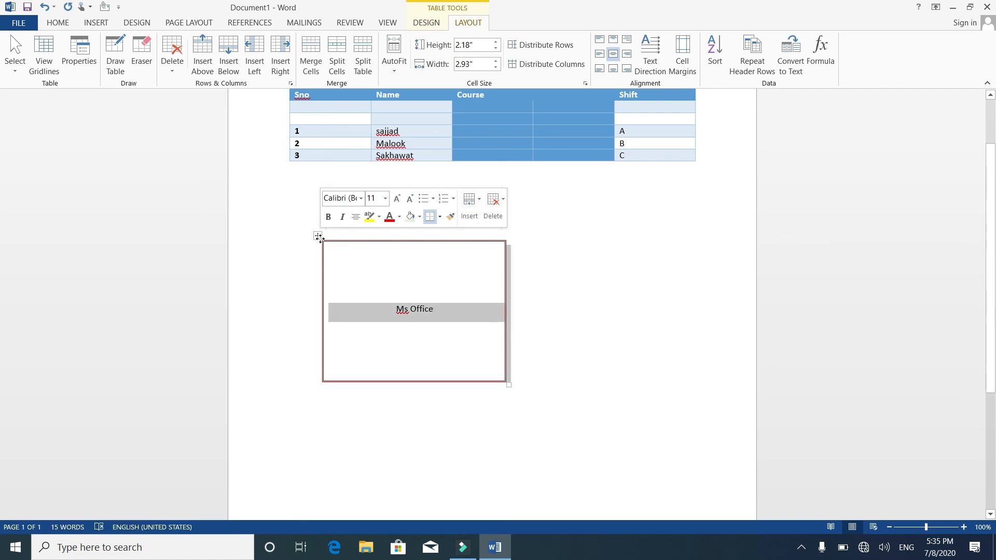
key(Delete)
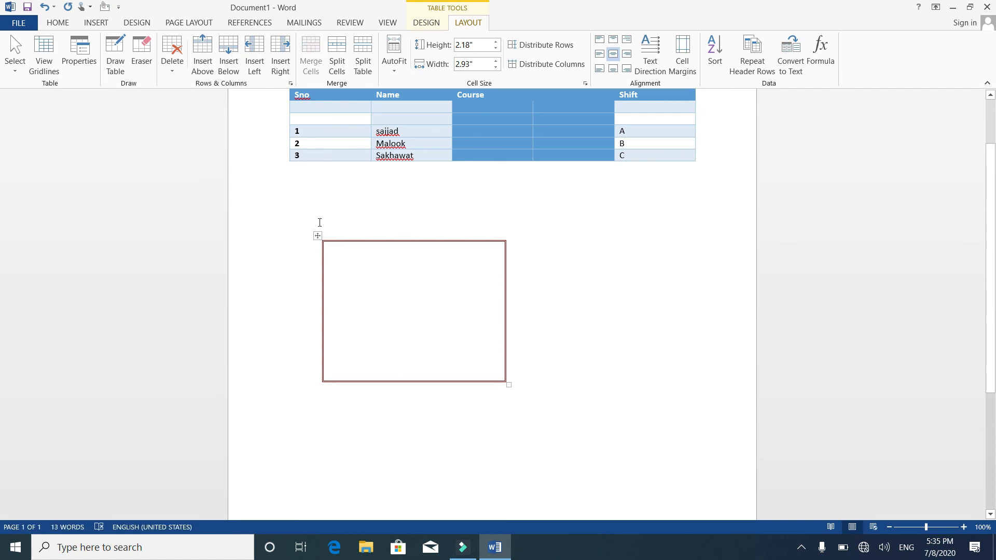
click(317, 235)
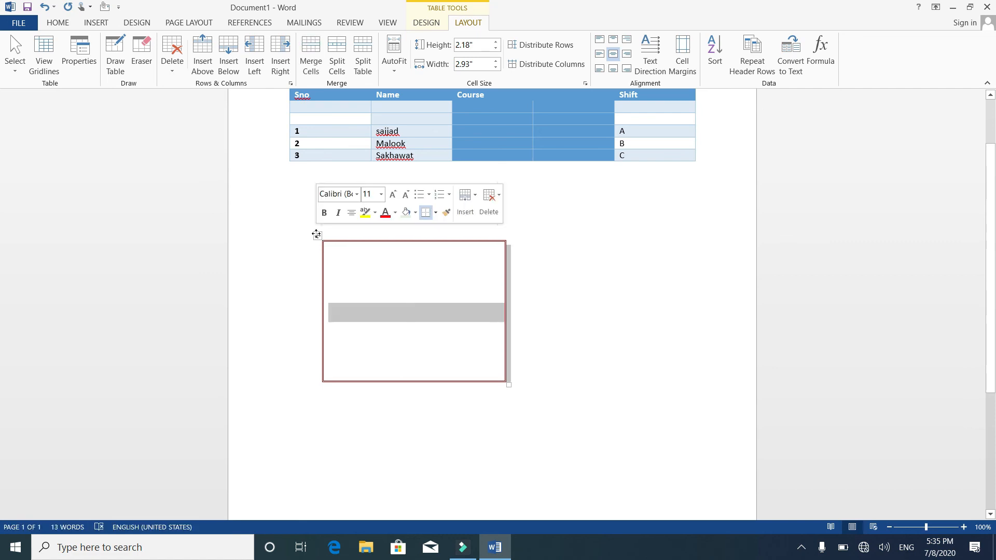
key(Delete)
click(317, 234)
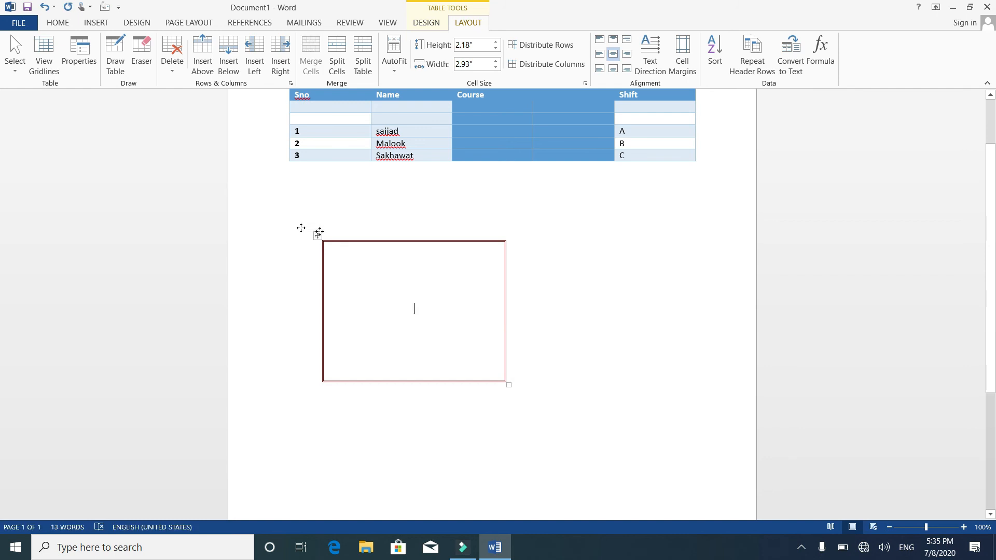
click(141, 52)
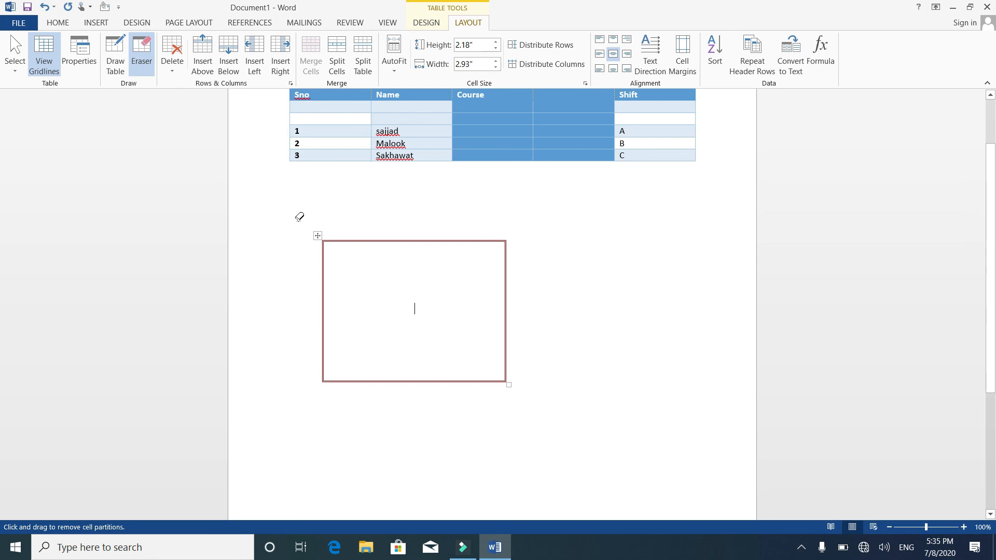
drag(283, 218, 589, 407)
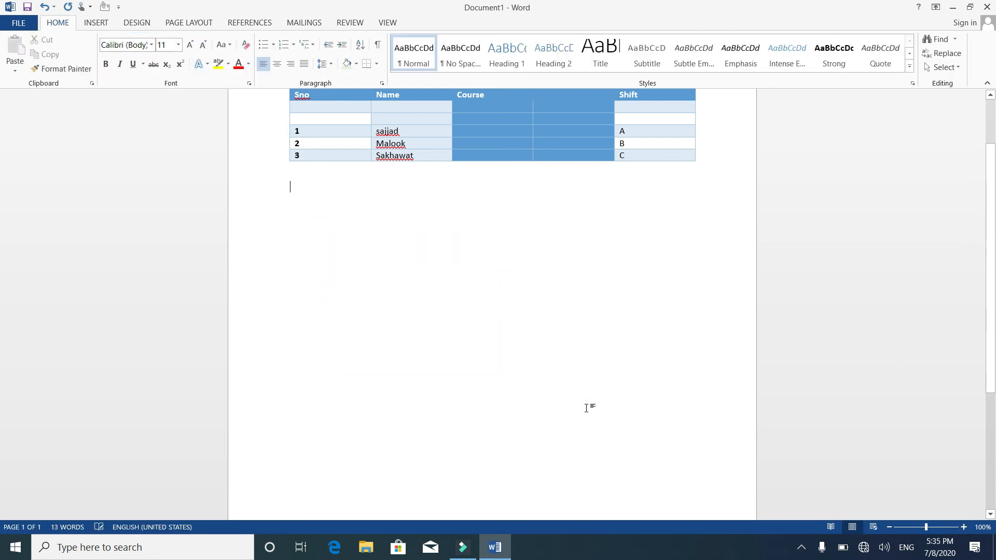
Step: Append twelve blank rows to the end of the table by advancing past its last cell
click(510, 125)
click(638, 155)
key(Tab)
key(Tab)
key(Tab)
key(Tab)
key(Tab)
key(Tab)
key(Tab)
key(Tab)
key(Tab)
key(Tab)
key(Tab)
key(Tab)
key(Tab)
key(Tab)
key(Tab)
key(Tab)
key(Tab)
key(Tab)
key(Tab)
key(Tab)
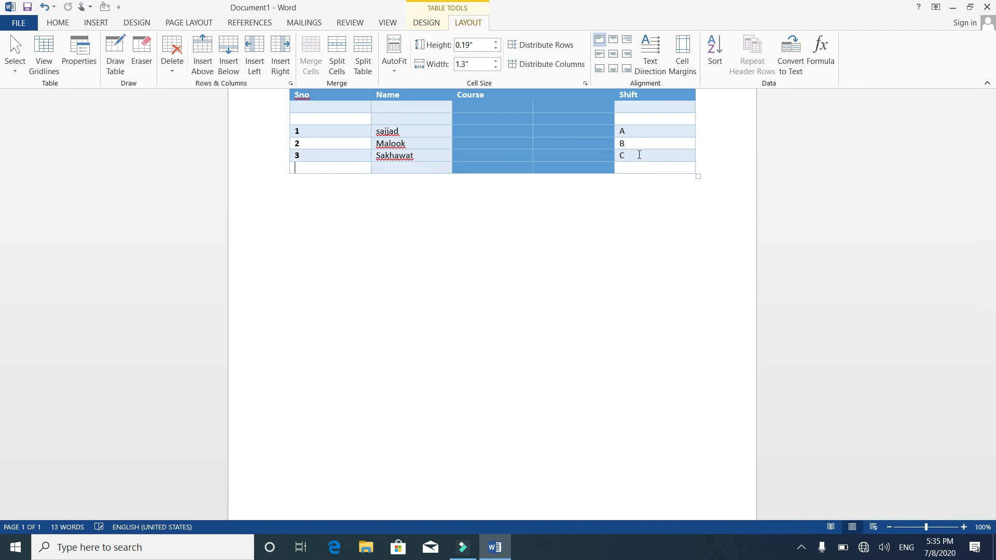
key(Tab)
key(Tab)
key(Tab)
key(Tab)
key(Tab)
key(Tab)
key(Tab)
key(Tab)
key(Tab)
key(Tab)
key(Tab)
key(Tab)
key(Tab)
key(Tab)
key(Tab)
key(Tab)
key(Tab)
key(Tab)
key(Tab)
key(Tab)
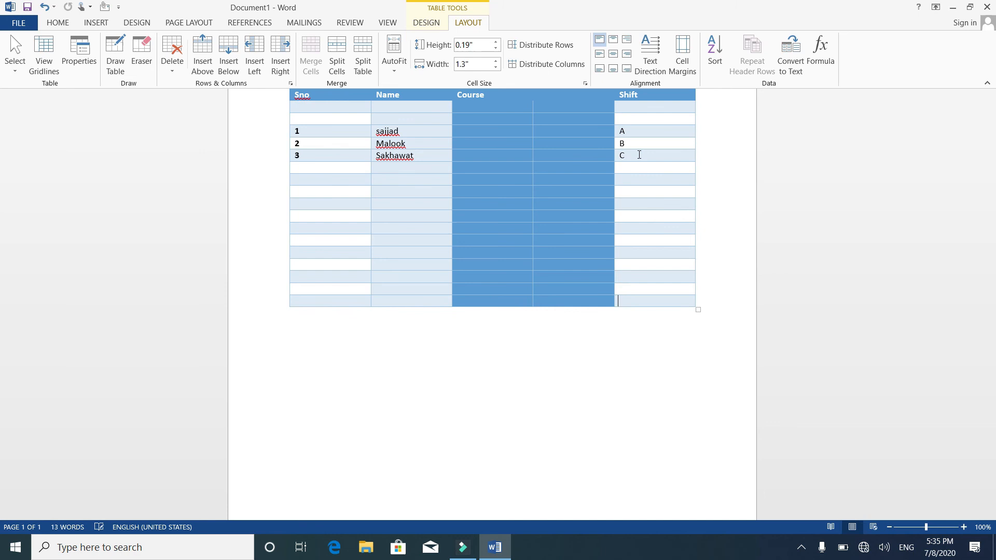
Step: Append blank rows to the end of the table until it continues onto a second page, and check it in print preview
key(Tab)
key(Tab)
key(Tab)
key(Tab)
key(Tab)
key(Tab)
key(Tab)
key(Tab)
key(Tab)
key(Tab)
key(Tab)
key(Tab)
key(Tab)
key(Tab)
key(Tab)
key(Tab)
key(Tab)
key(Tab)
key(Tab)
key(Tab)
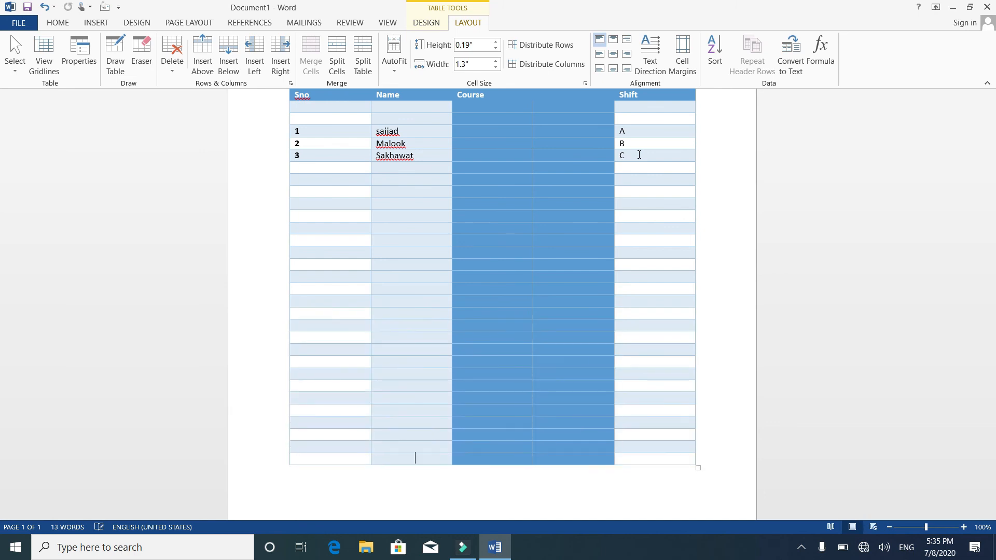
key(Tab)
key(Tab)
key(Tab)
key(Tab)
key(Tab)
key(Tab)
key(Tab)
key(Tab)
key(Tab)
key(Tab)
key(Tab)
key(Tab)
key(Tab)
key(Tab)
key(Tab)
key(Tab)
key(Tab)
key(Tab)
key(Tab)
key(Tab)
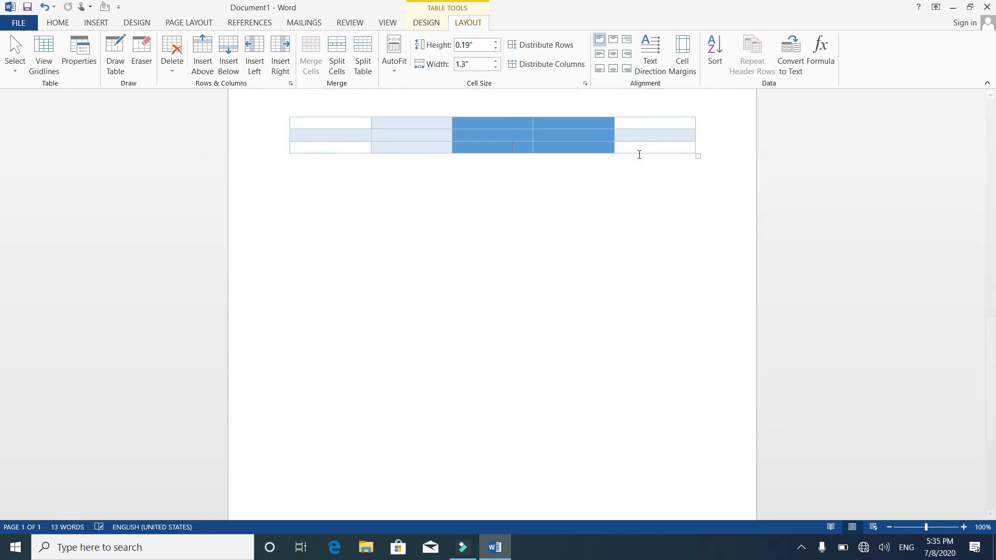
key(Tab)
key(Tab)
key(Tab)
key(Tab)
key(Tab)
key(Tab)
key(Tab)
key(Tab)
key(Tab)
key(Tab)
key(Tab)
key(Tab)
key(Tab)
key(Tab)
key(Tab)
key(Tab)
key(Tab)
key(Tab)
key(Tab)
key(Tab)
key(Tab)
key(Tab)
key(Tab)
key(Tab)
key(Tab)
key(Tab)
key(Tab)
key(Tab)
key(Tab)
key(Tab)
key(Tab)
key(Tab)
key(Tab)
key(Tab)
key(Tab)
key(Tab)
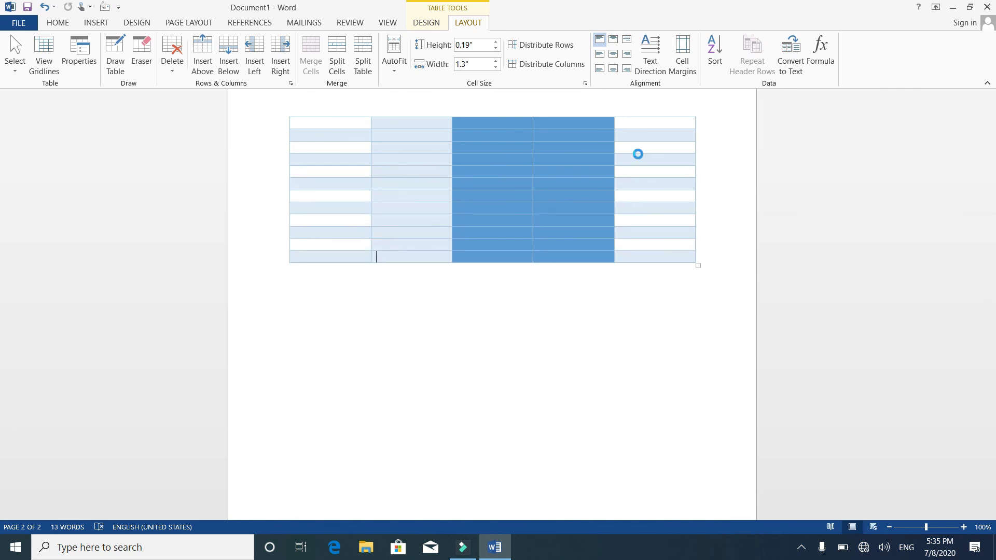
key(ctrl+p)
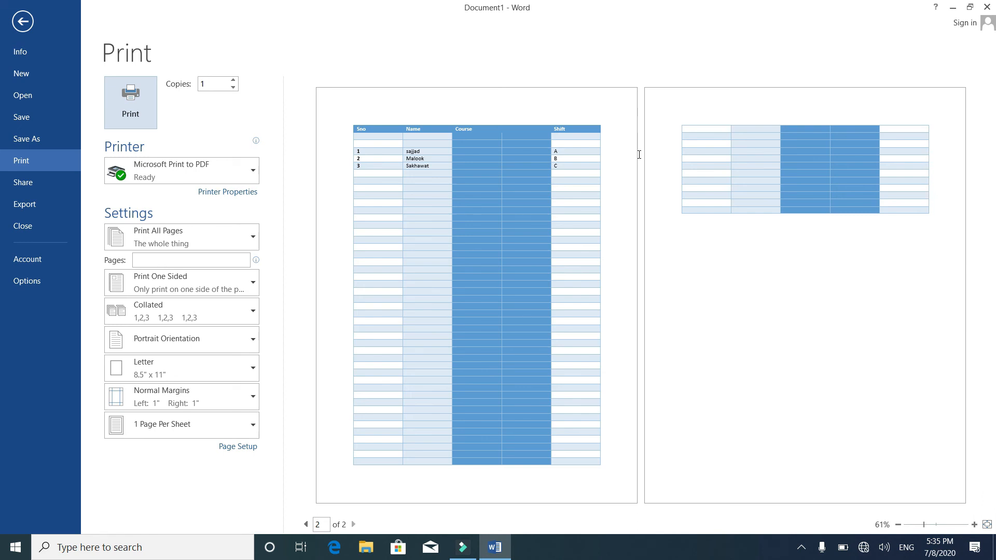
key(Escape)
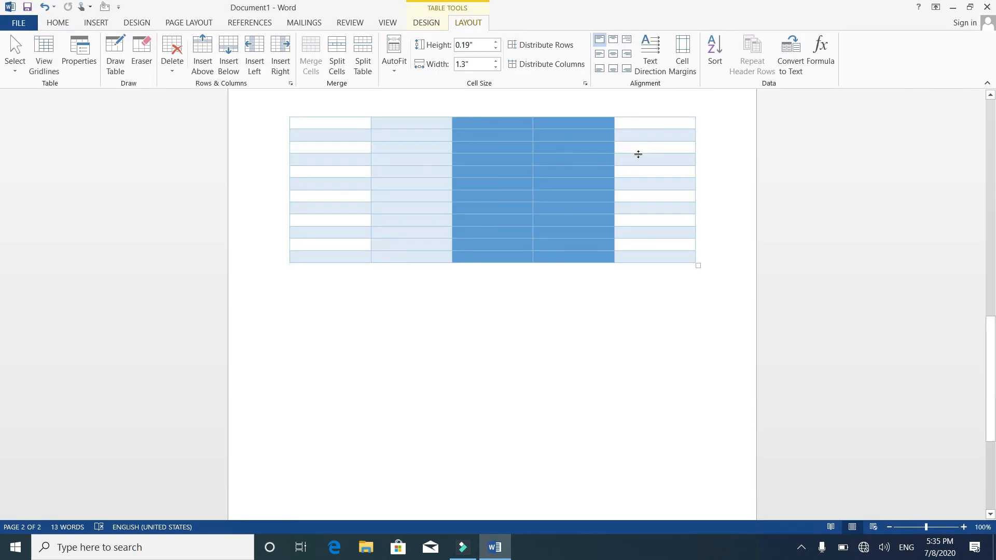
Step: Set the table's header row to repeat on every page and check both pages in print preview
scroll(638, 154, up, 20)
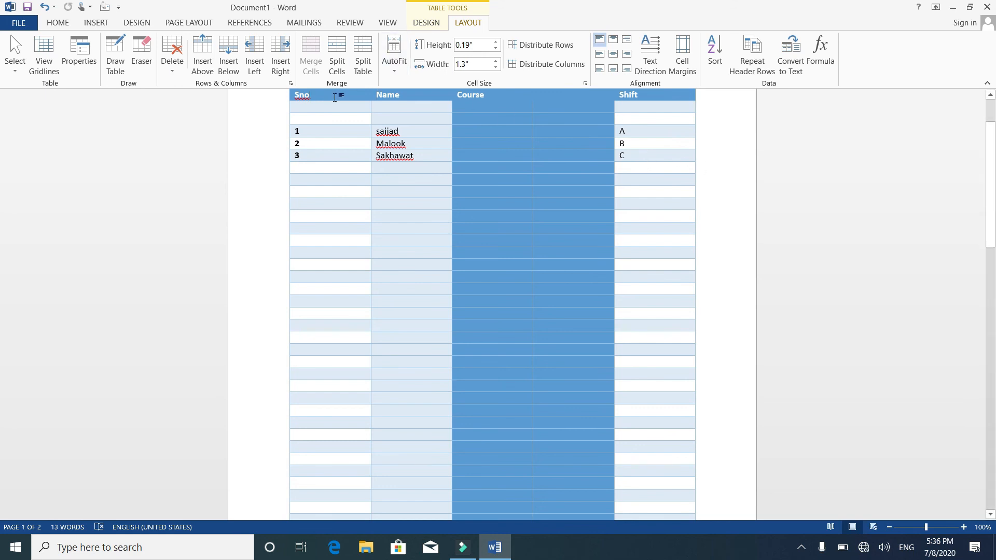
key(shift+Right)
key(shift+Right)
key(shift+Right)
key(shift+Right)
key(shift+Right)
key(shift+Right)
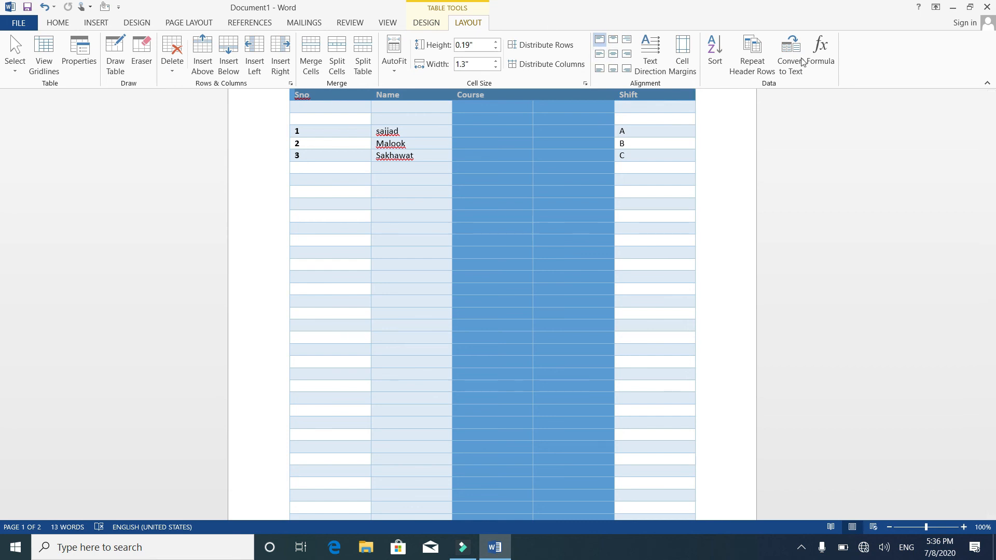
click(761, 57)
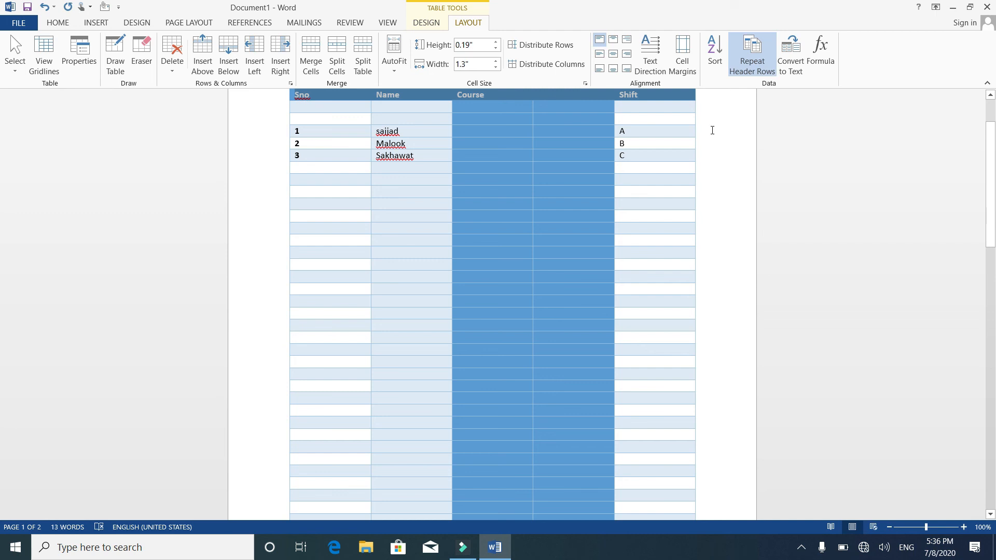
key(ctrl+p)
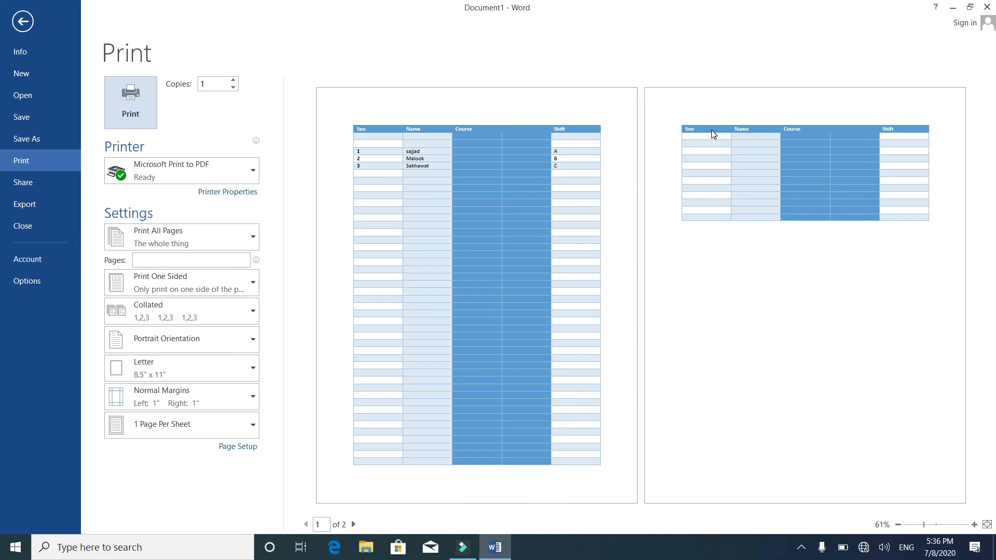
key(Escape)
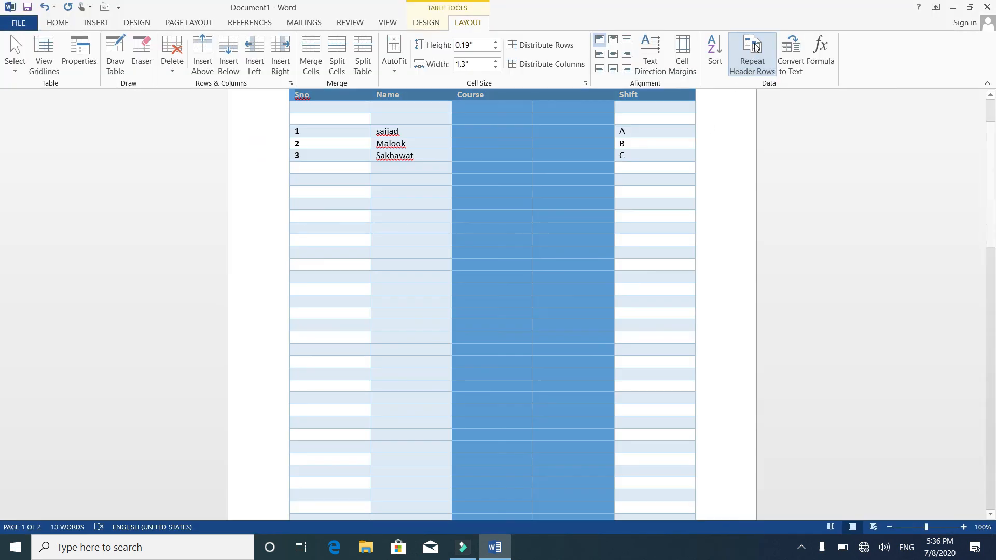
Step: Turn off header row repetition and undo the added blank rows until ten rows remain below the header
click(756, 46)
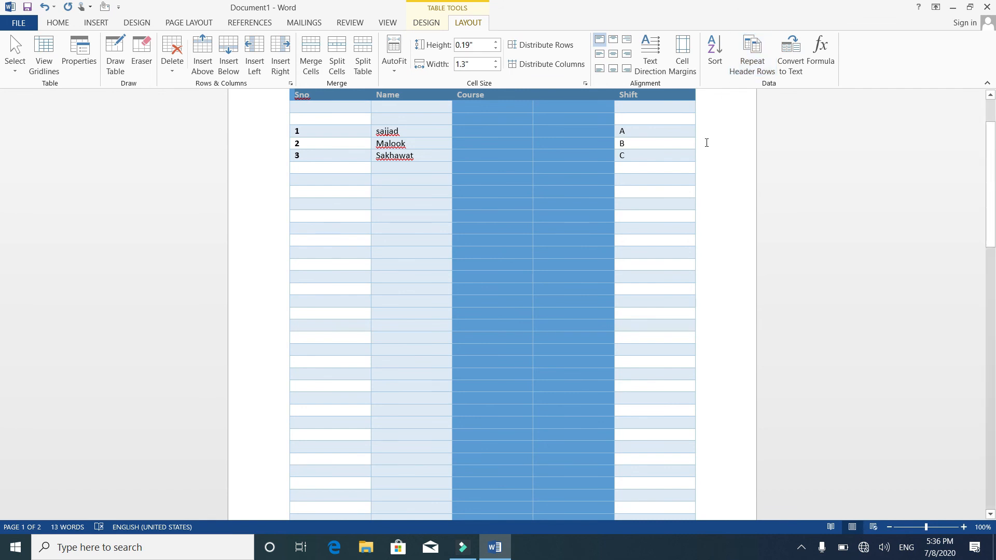
key(ctrl+z)
key(ctrl+z)
key(ctrl+z)
key(ctrl+z)
key(ctrl+z)
key(ctrl+z)
key(ctrl+z)
key(ctrl+z)
key(ctrl+z)
key(ctrl+z)
key(ctrl+z)
key(ctrl+z)
key(ctrl+z)
key(ctrl+z)
key(ctrl+z)
key(ctrl+z)
key(ctrl+z)
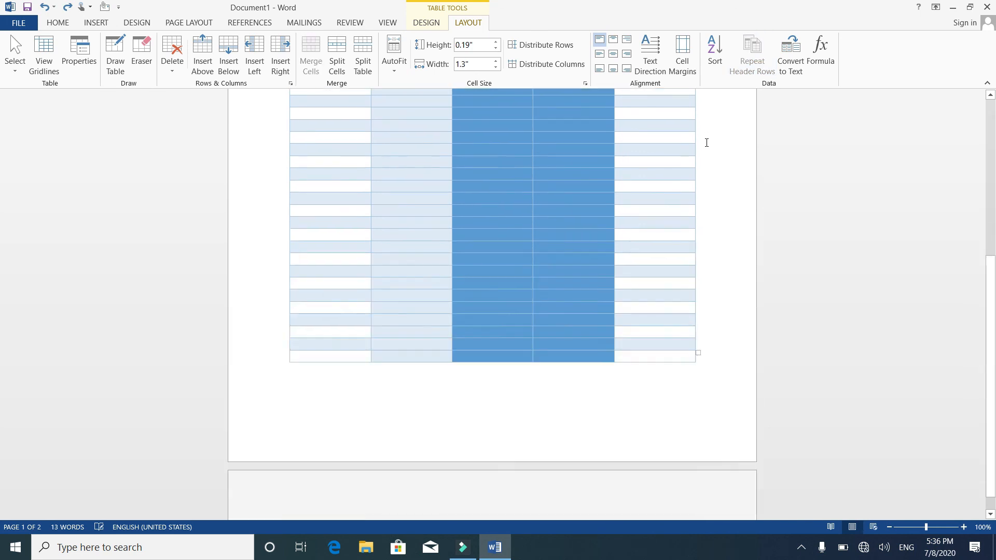
key(ctrl+z)
key(ctrl+z)
key(ctrl+z)
key(ctrl+z)
key(ctrl+z)
key(ctrl+z)
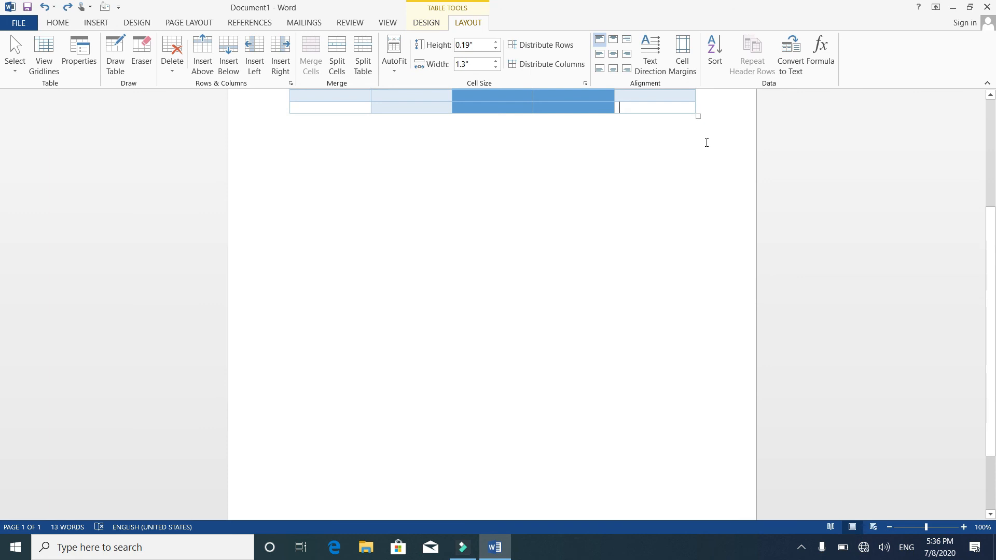
scroll(706, 142, up, 3)
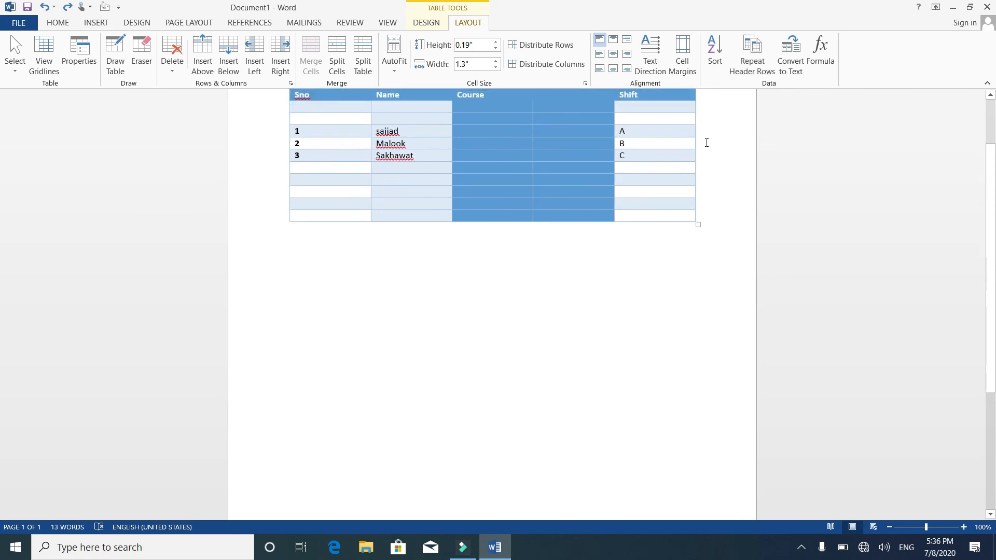
Step: Convert the table to text separated by tabs and undo the conversion
click(303, 105)
double_click(300, 95)
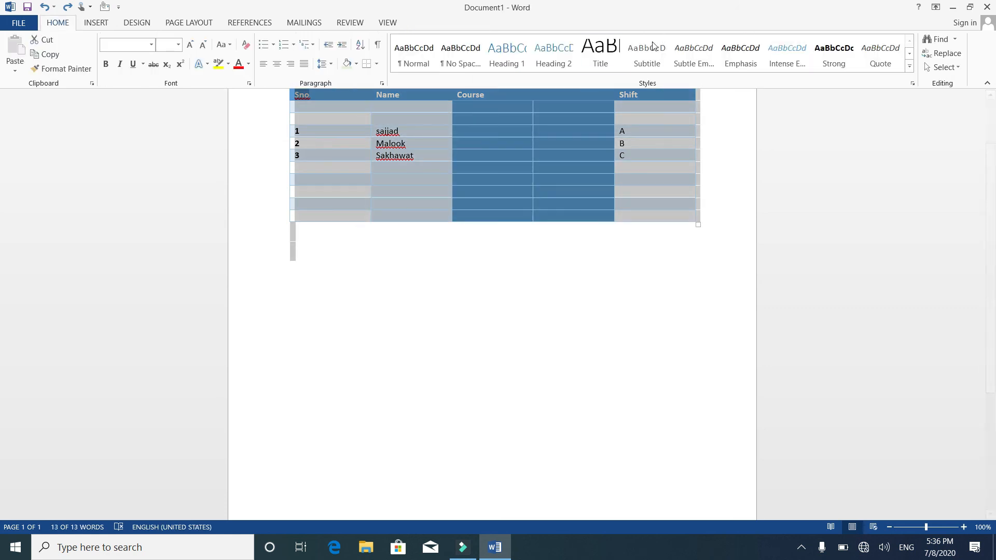
click(579, 157)
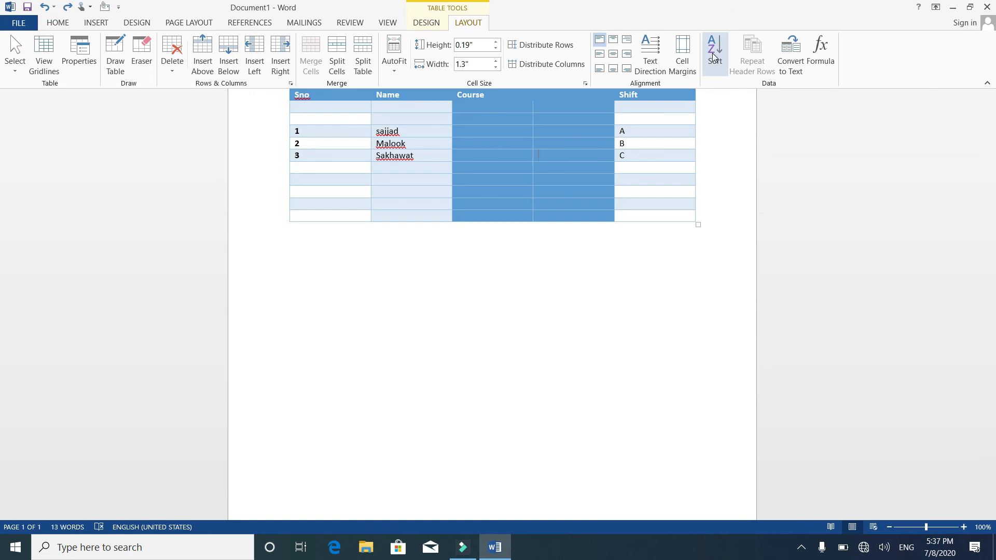
click(794, 60)
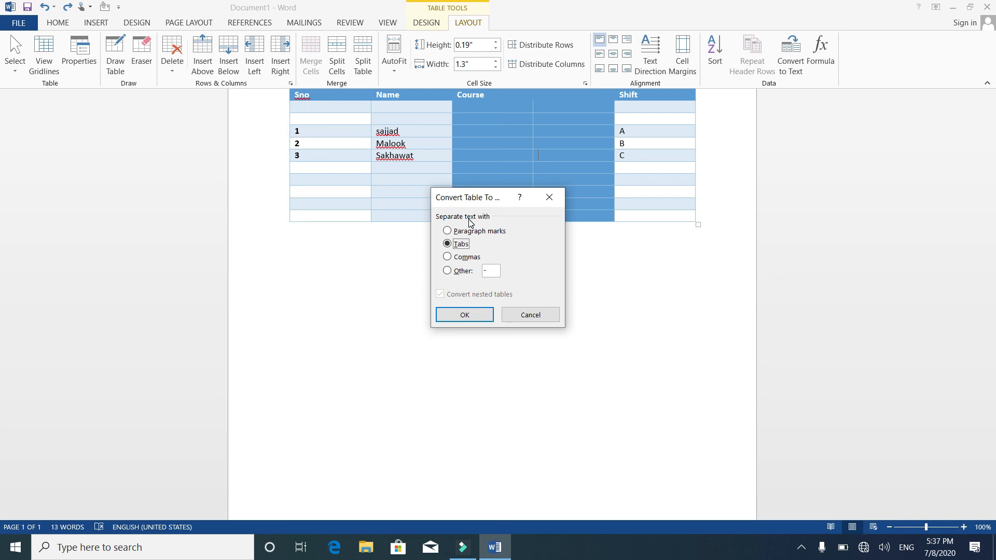
click(463, 318)
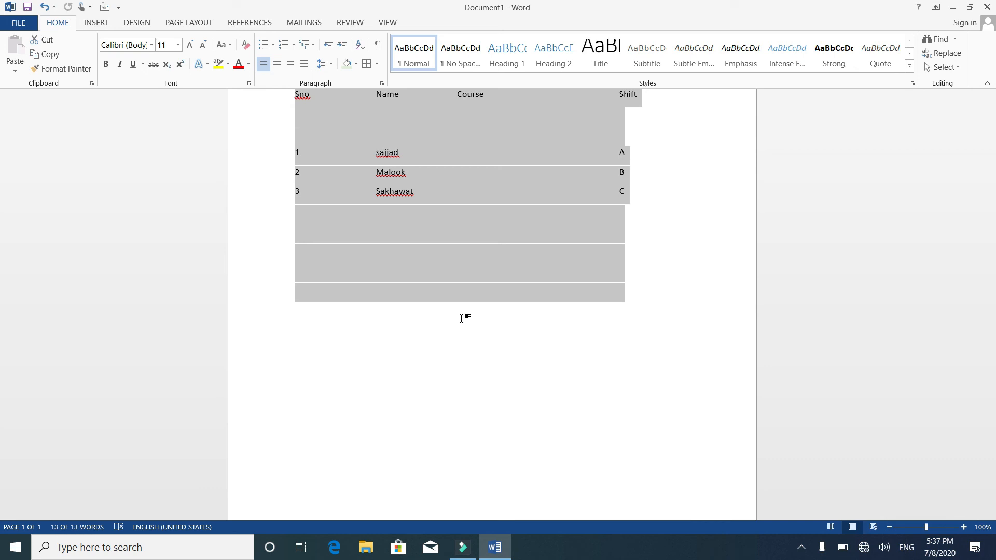
key(ctrl+z)
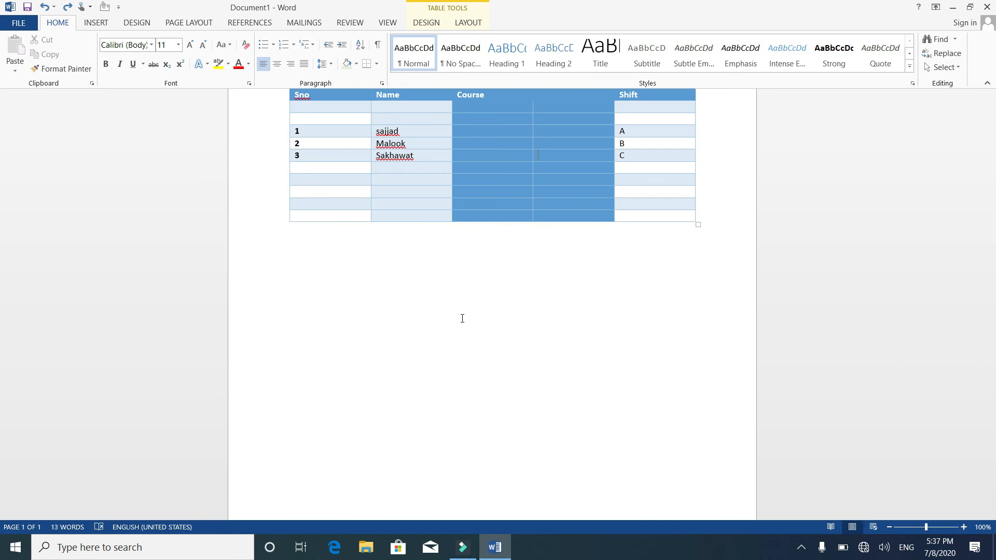
click(471, 22)
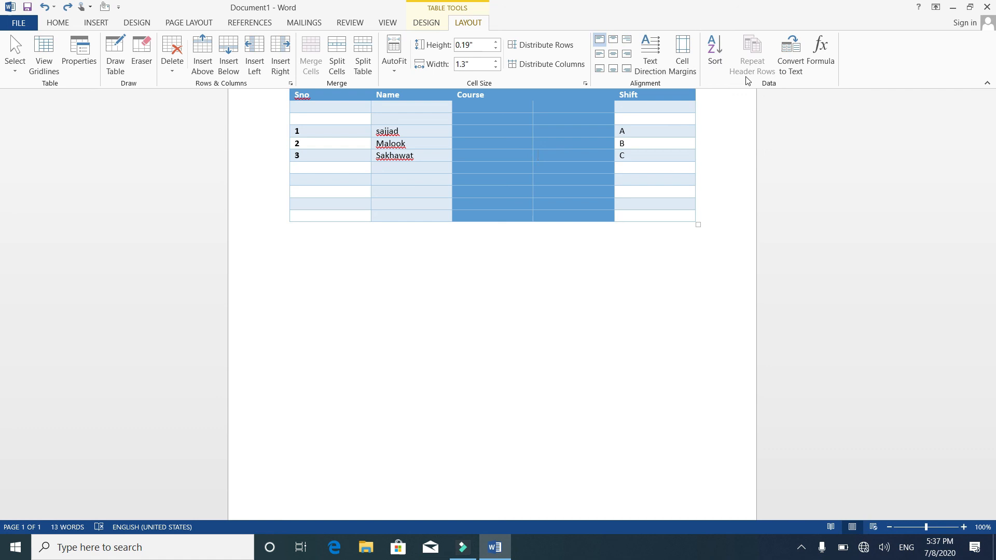
click(823, 62)
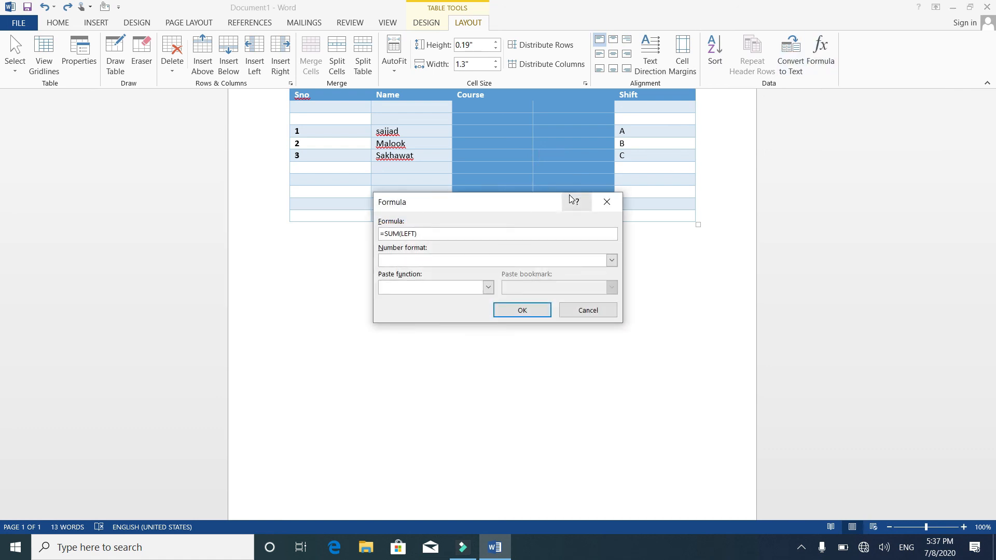
click(606, 201)
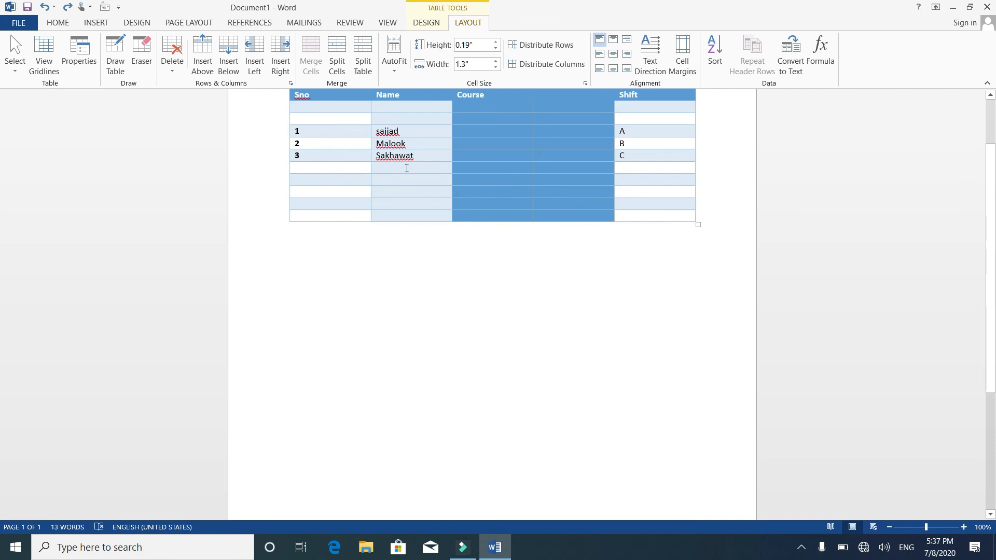
Step: Enter 3 under Name and 4 under Course in the second row below record 3, and total them in the next cell with =SUM(LEFT)
click(417, 180)
text(3)
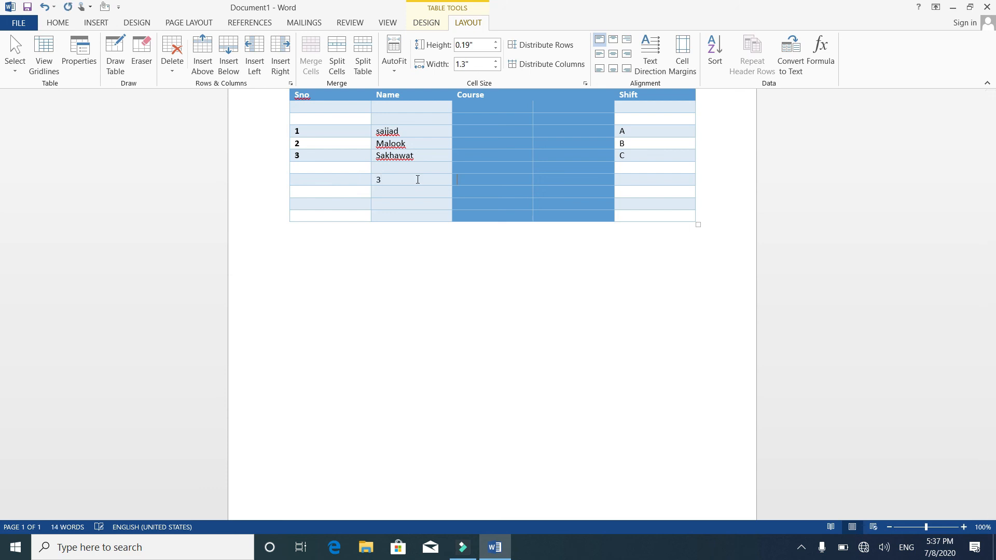
text(4)
click(817, 52)
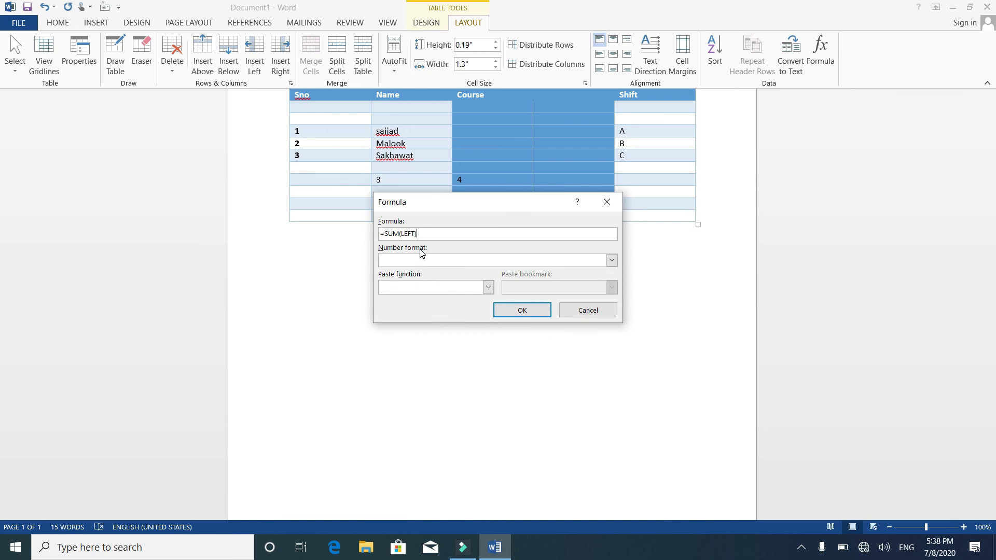
click(527, 310)
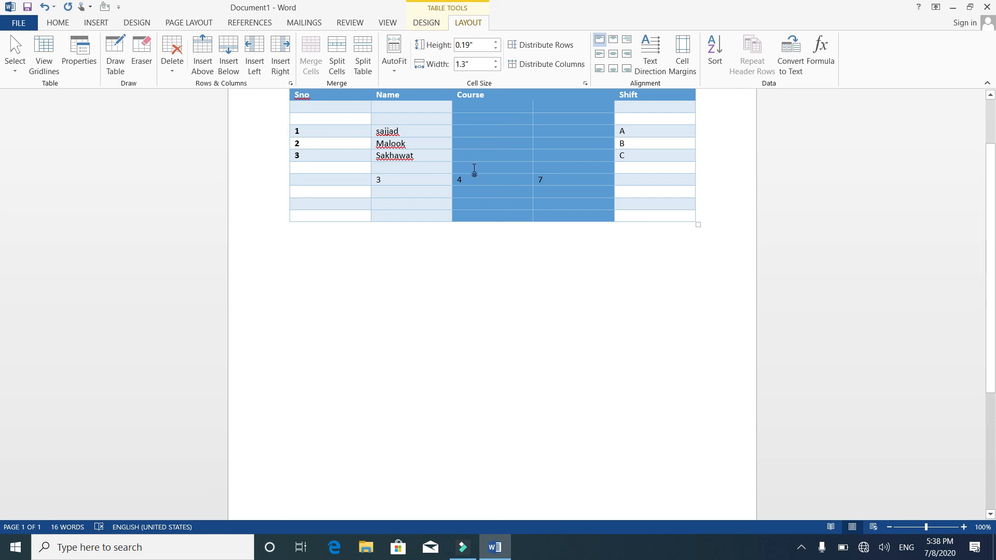
Step: Enter 3 in the Course cell above the 4 and total the column in the cell below the 4 with =SUM(ABOVE)
text(3)
click(819, 58)
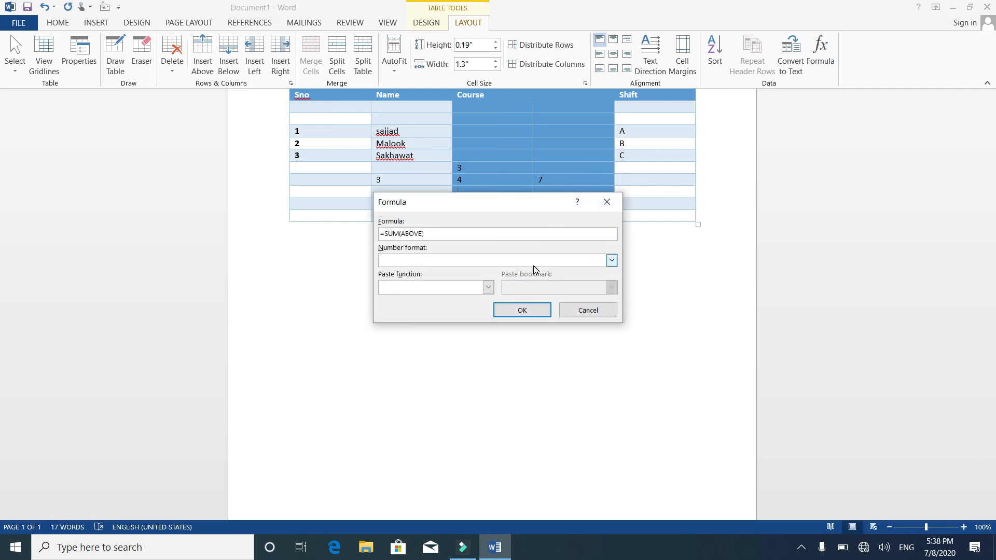
click(522, 311)
click(423, 182)
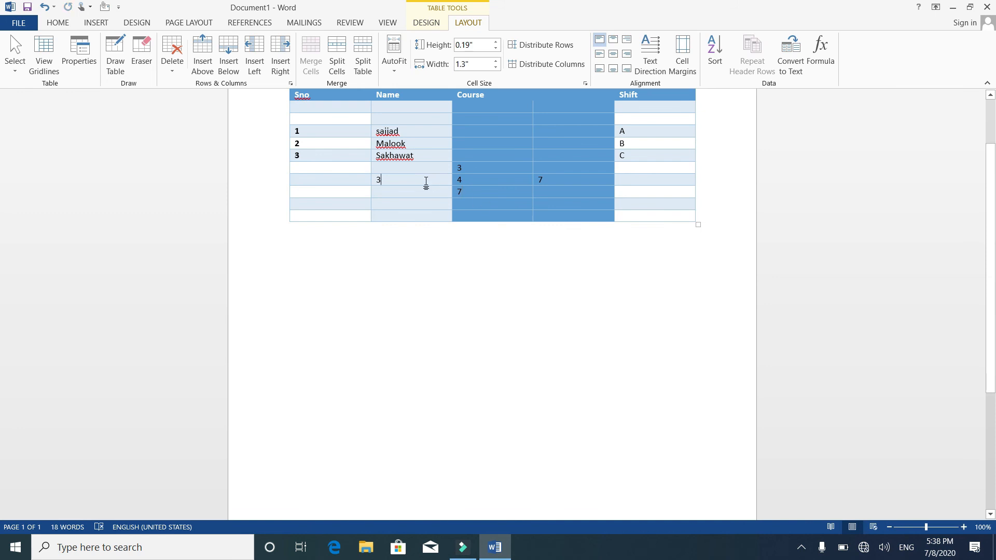
click(820, 56)
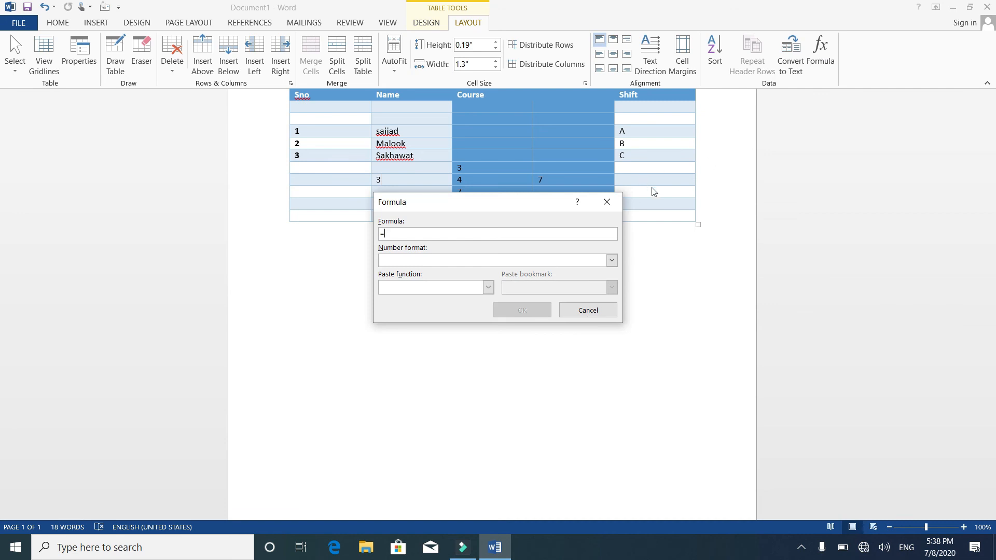
click(607, 202)
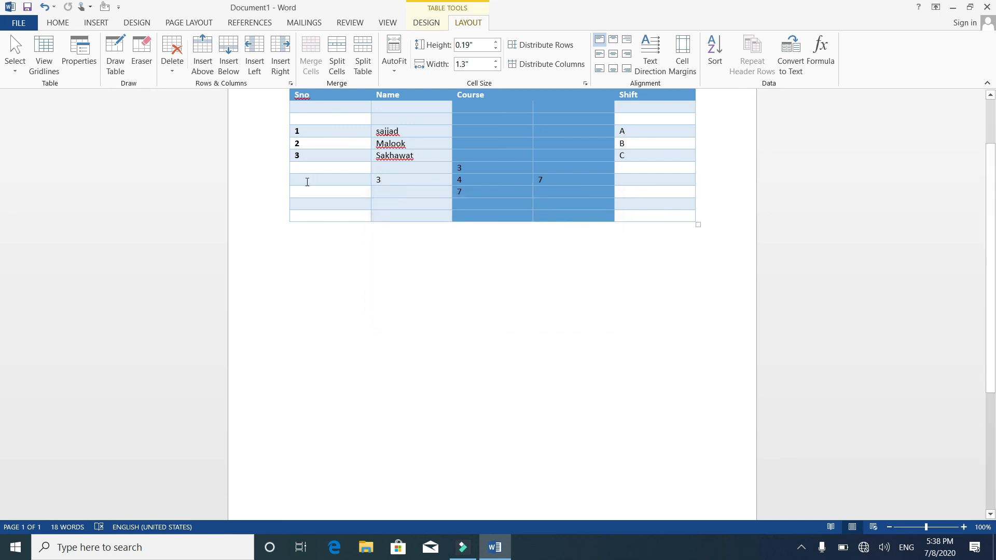
Step: Insert the formula =SUM(right) in the Sno cell of the row containing 3, 4 and 7
click(819, 49)
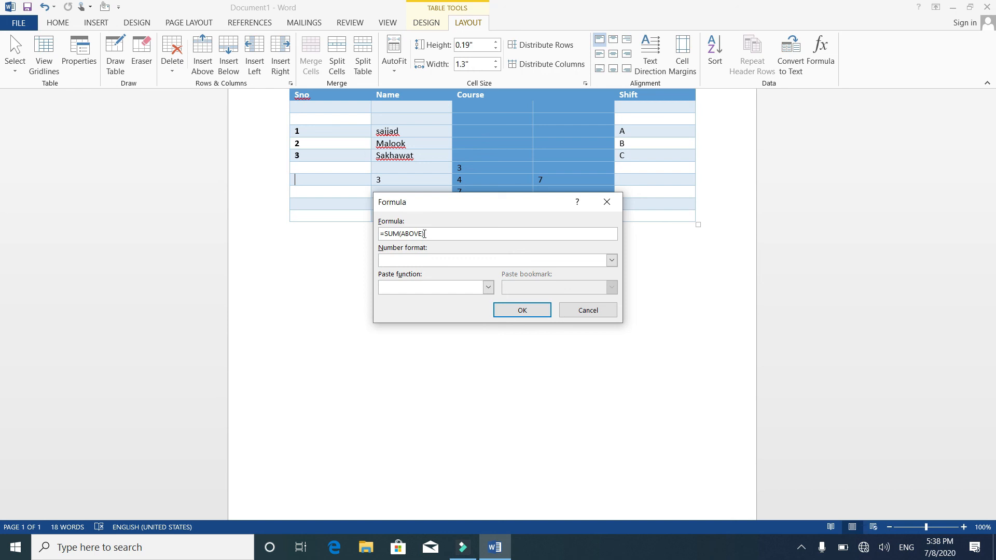
key(BackSpace)
key(BackSpace)
key(BackSpace)
key(BackSpace)
key(BackSpace)
text(right))
click(513, 314)
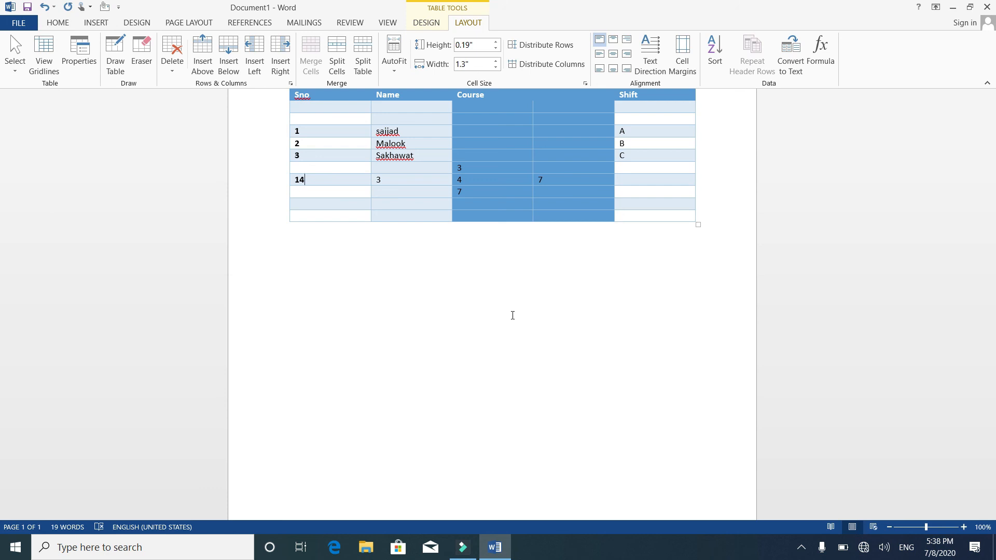
Step: Examine the functions available for pasting into a table formula without inserting one
click(821, 52)
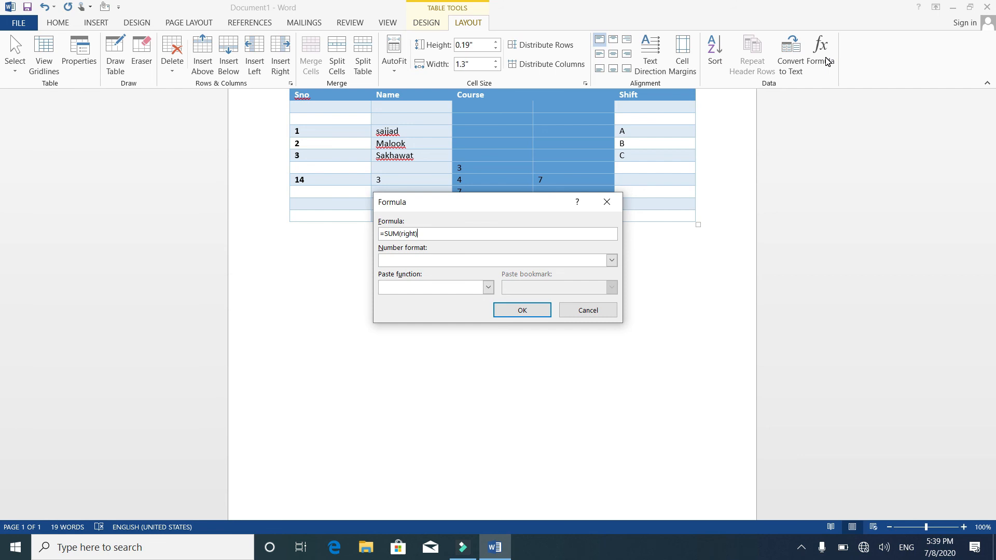
click(488, 288)
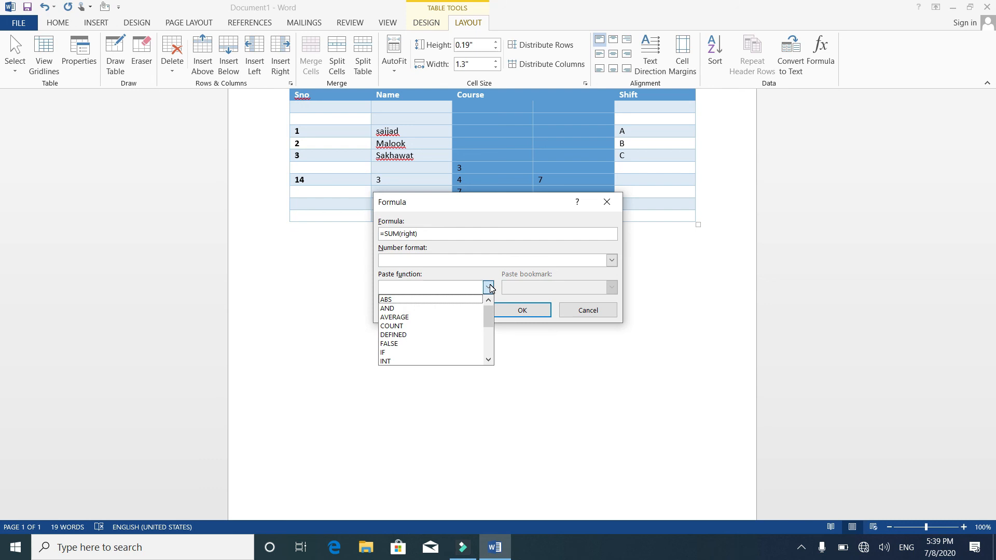
click(489, 287)
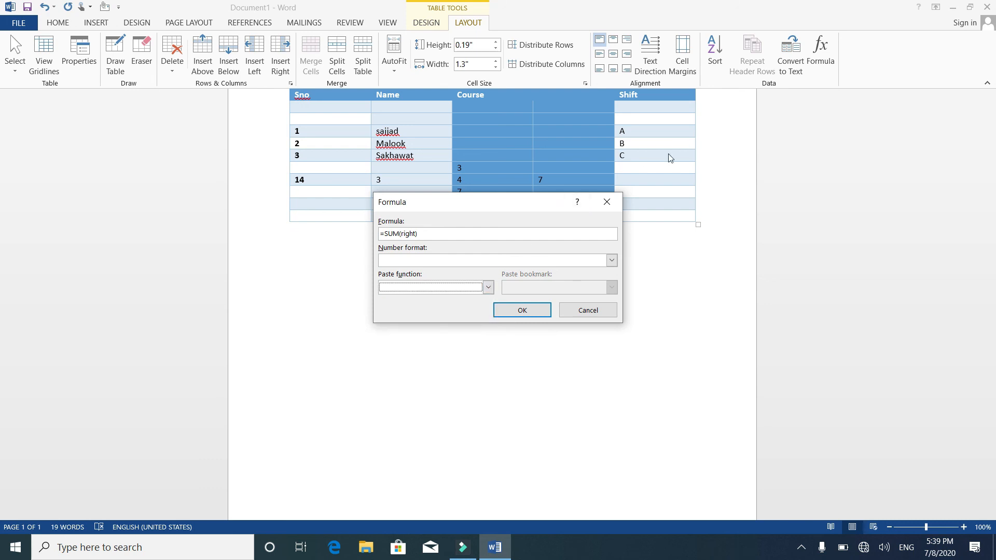
click(607, 203)
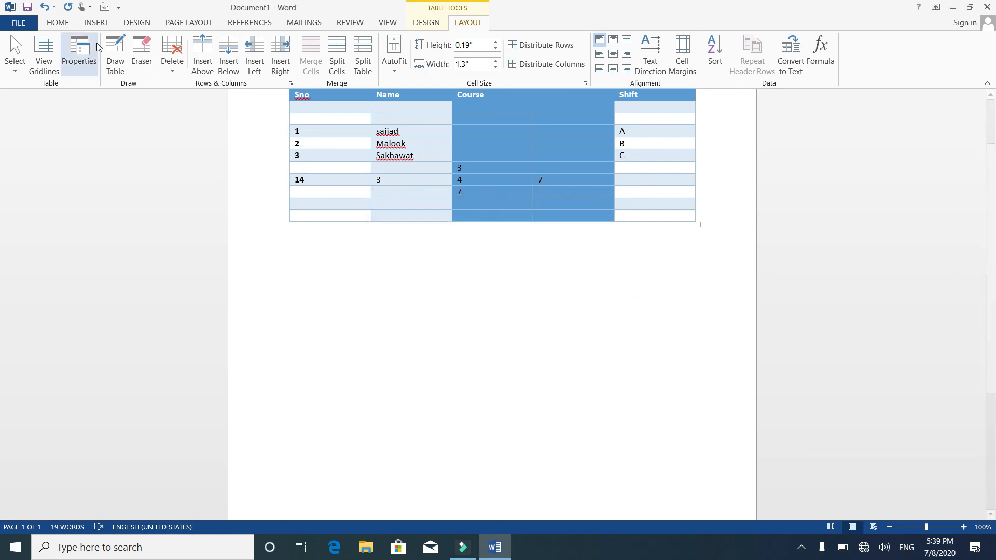
Step: Open the choices for inserting a new table
click(100, 23)
click(101, 68)
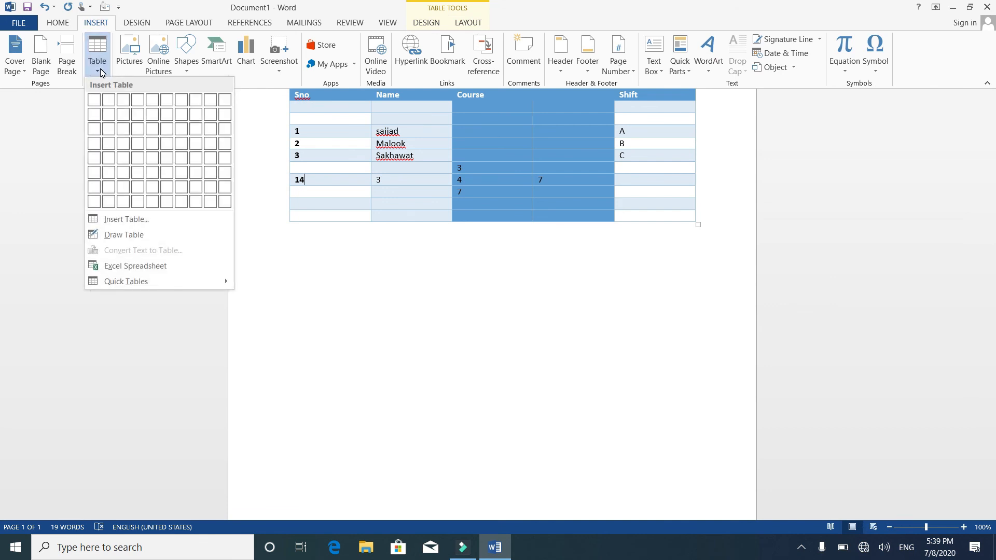